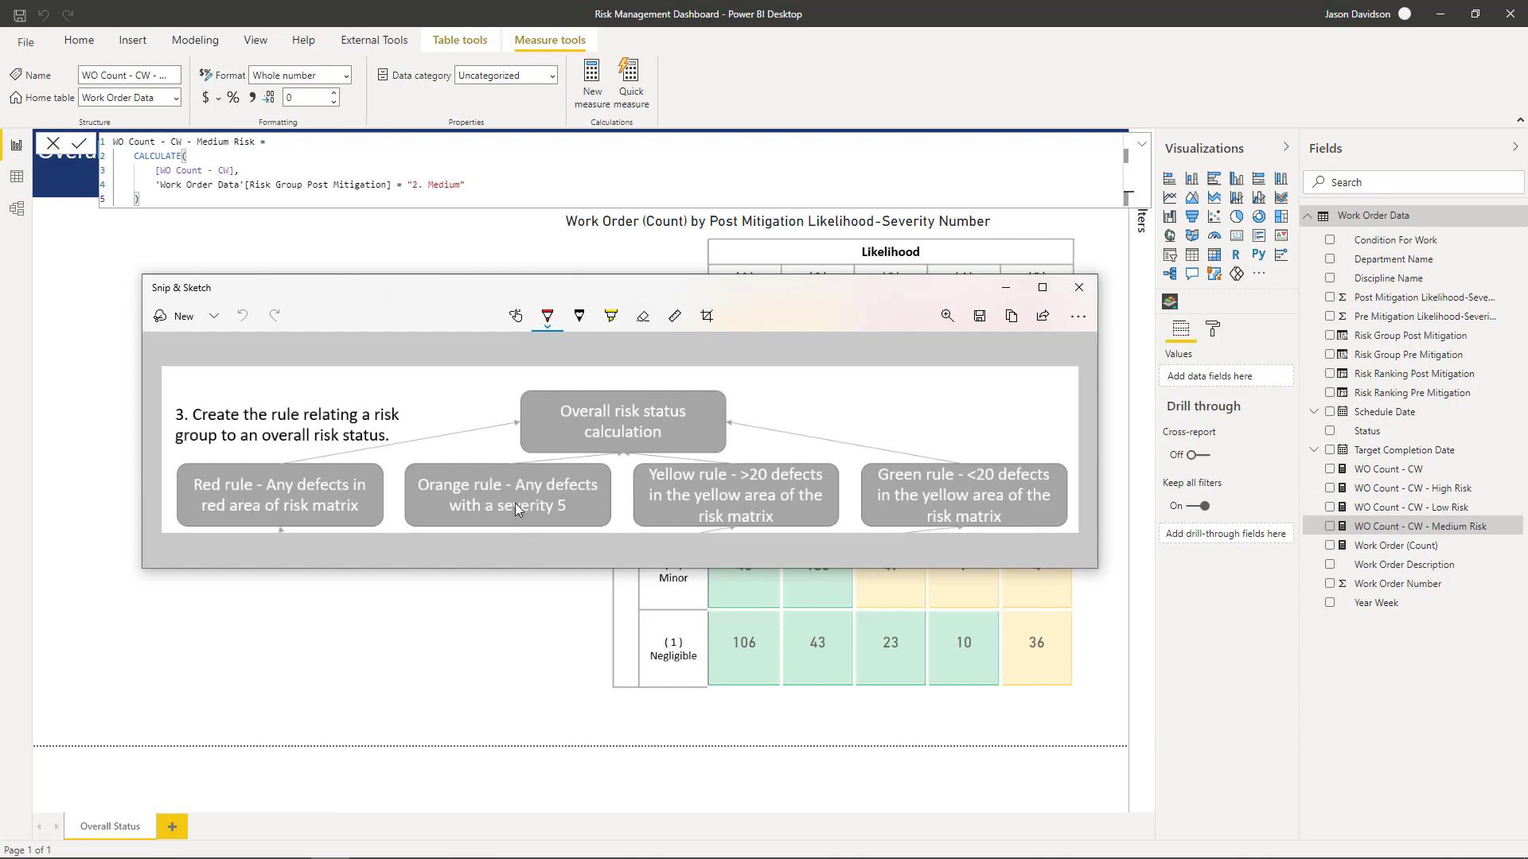
- Copy the WO Count - CW - High Risk measure's formula into a new measure
click(1369, 489)
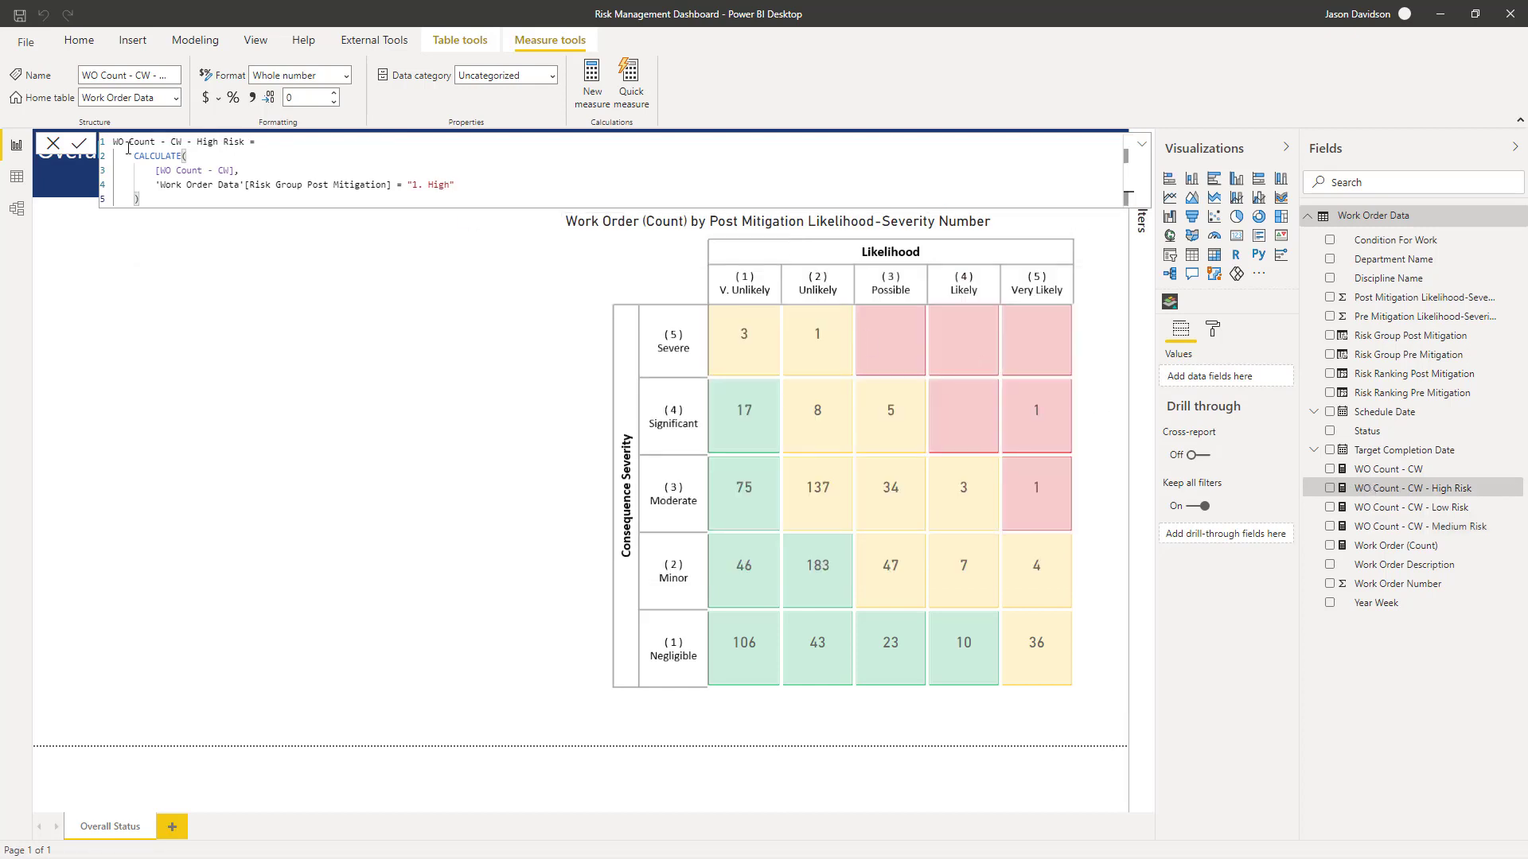
drag(455, 185, 97, 146)
key(ctrl+c)
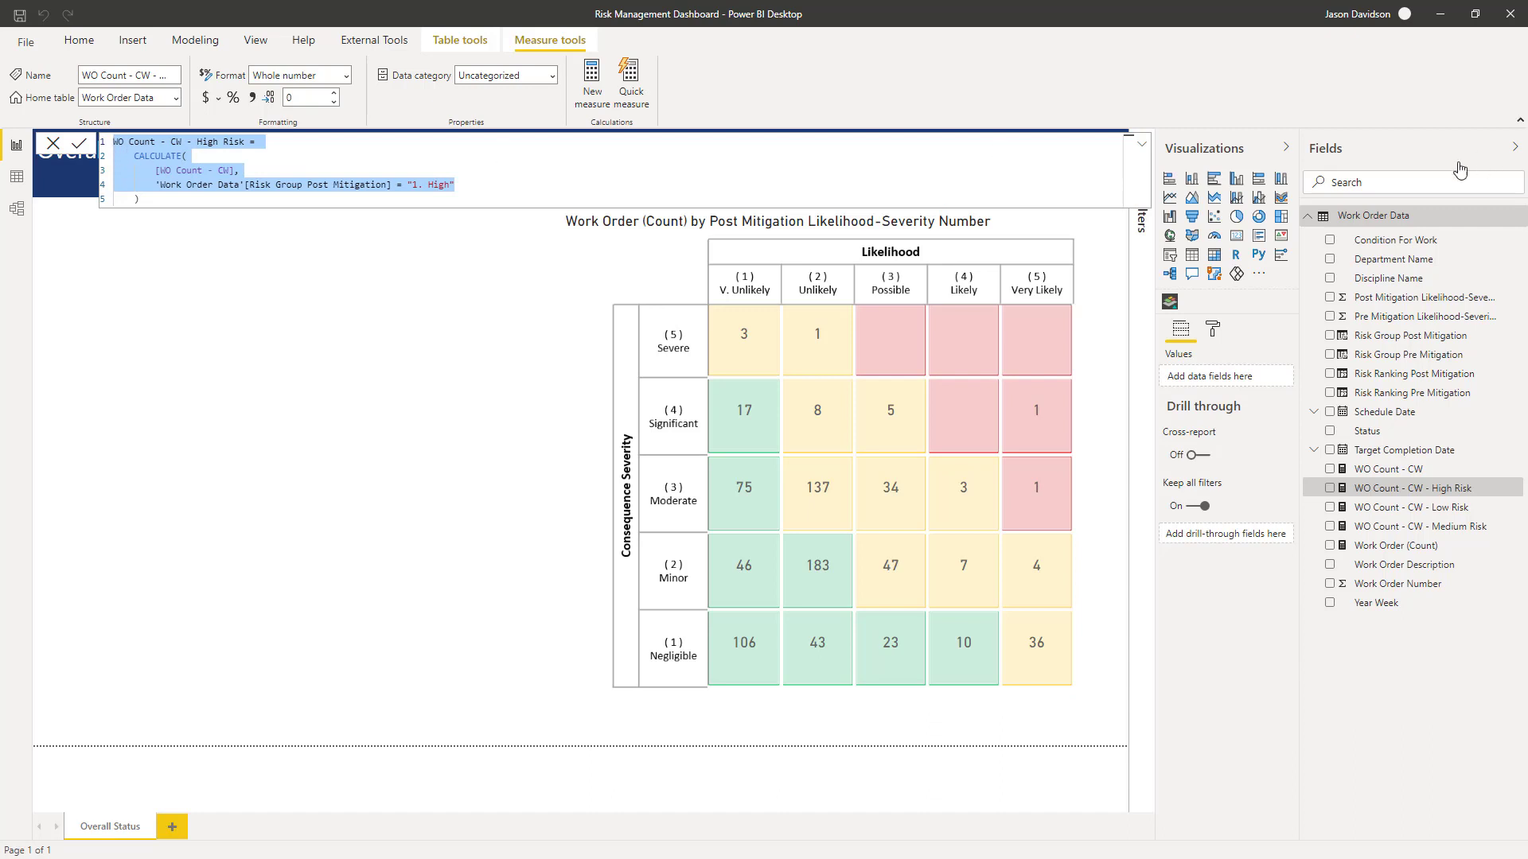
click(590, 83)
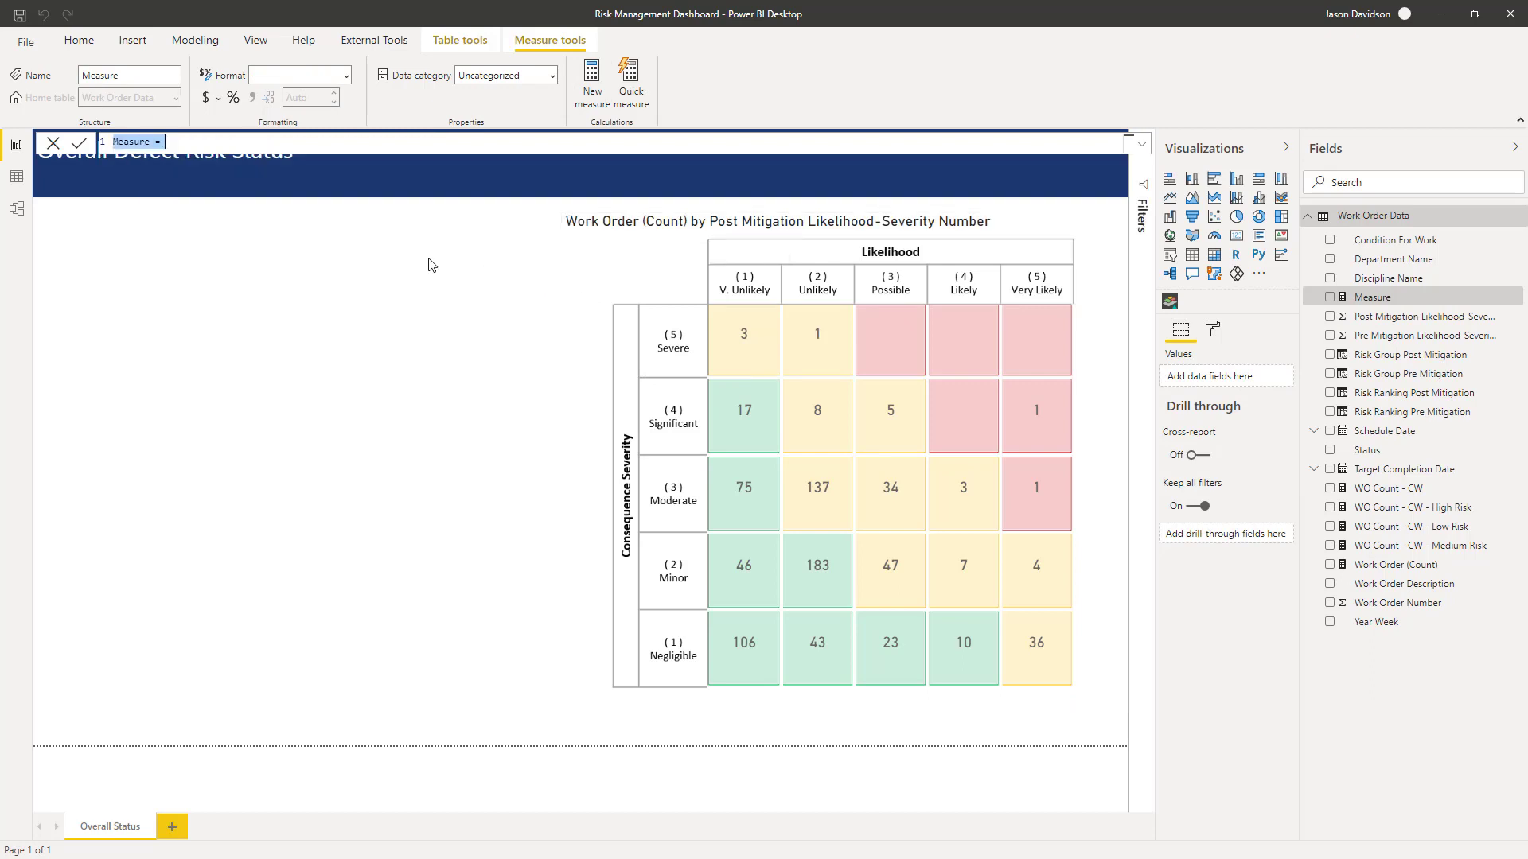
key(ctrl+v)
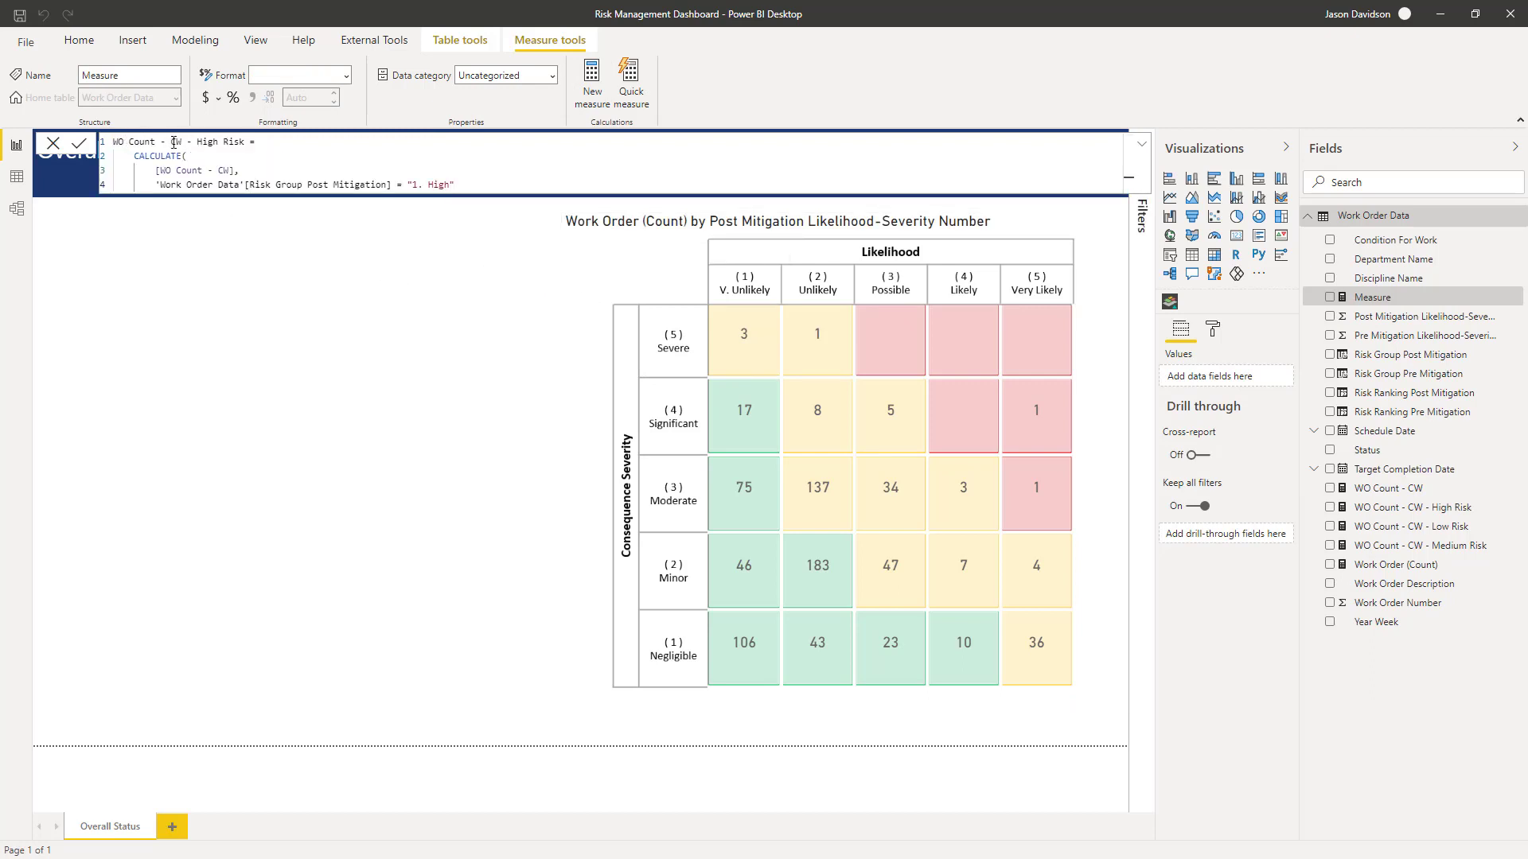
- Rename the new measure in its formula to WO Count - CW - Severity 5
click(192, 143)
drag(200, 141, 245, 141)
text(Severity 5)
- Replace the filter column with Post Mitigation Likelihood-Severity Number
drag(253, 187, 387, 185)
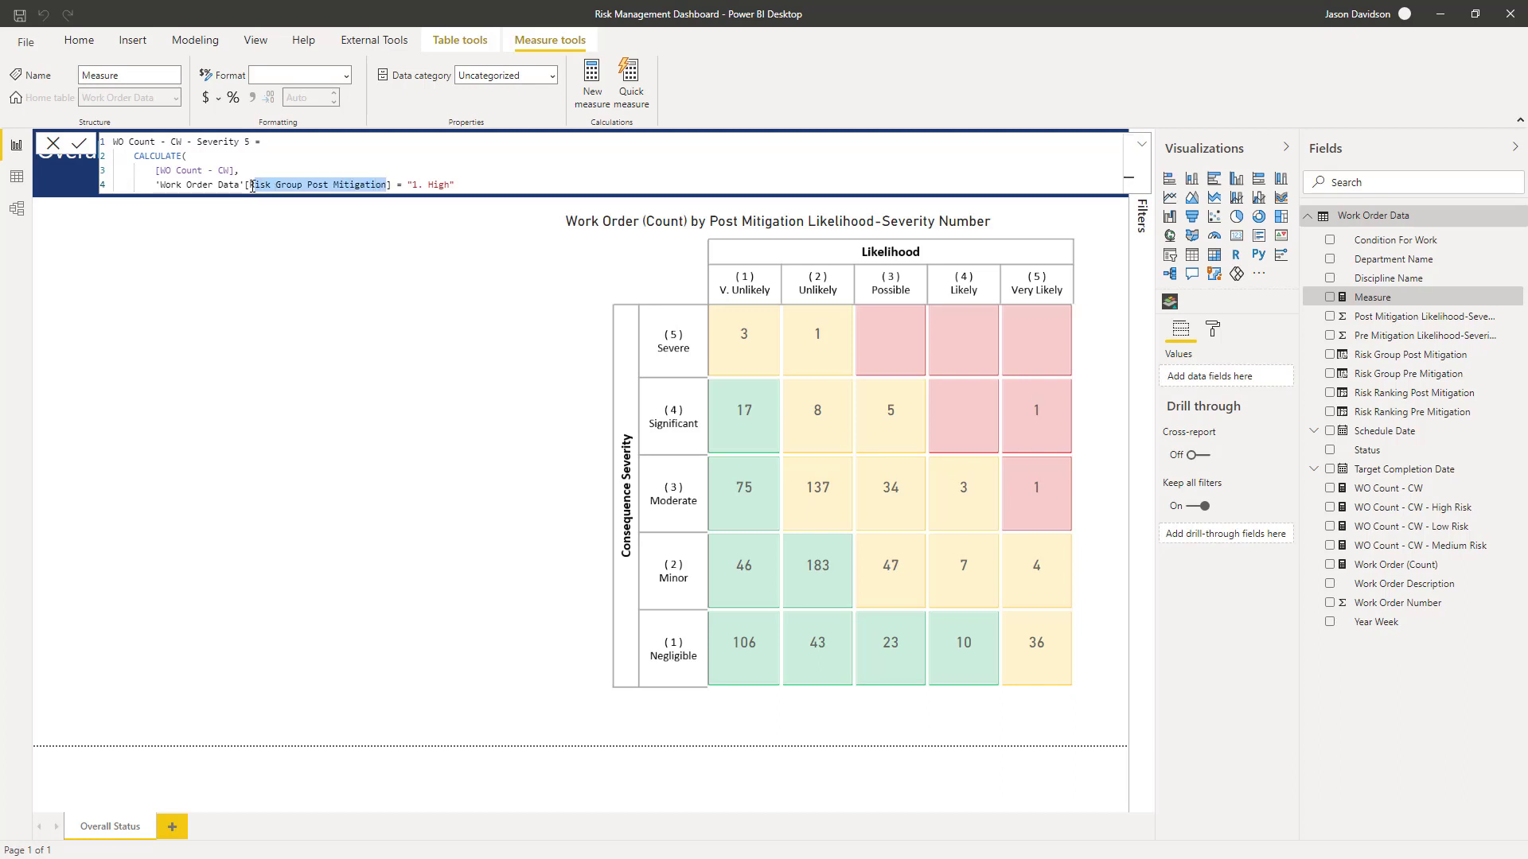
drag(249, 187, 401, 187)
text(se)
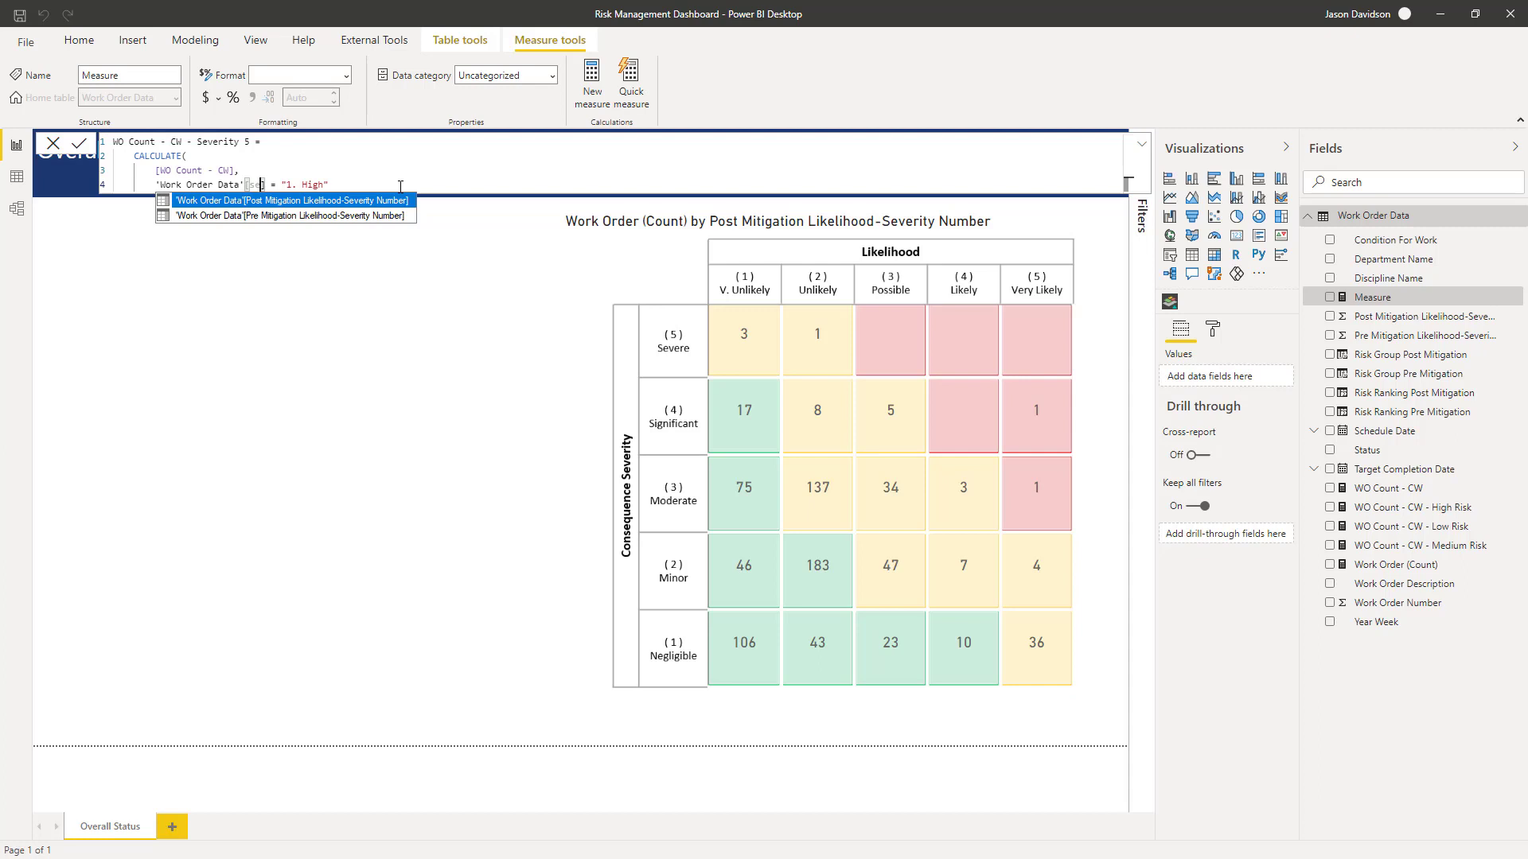
key(Tab)
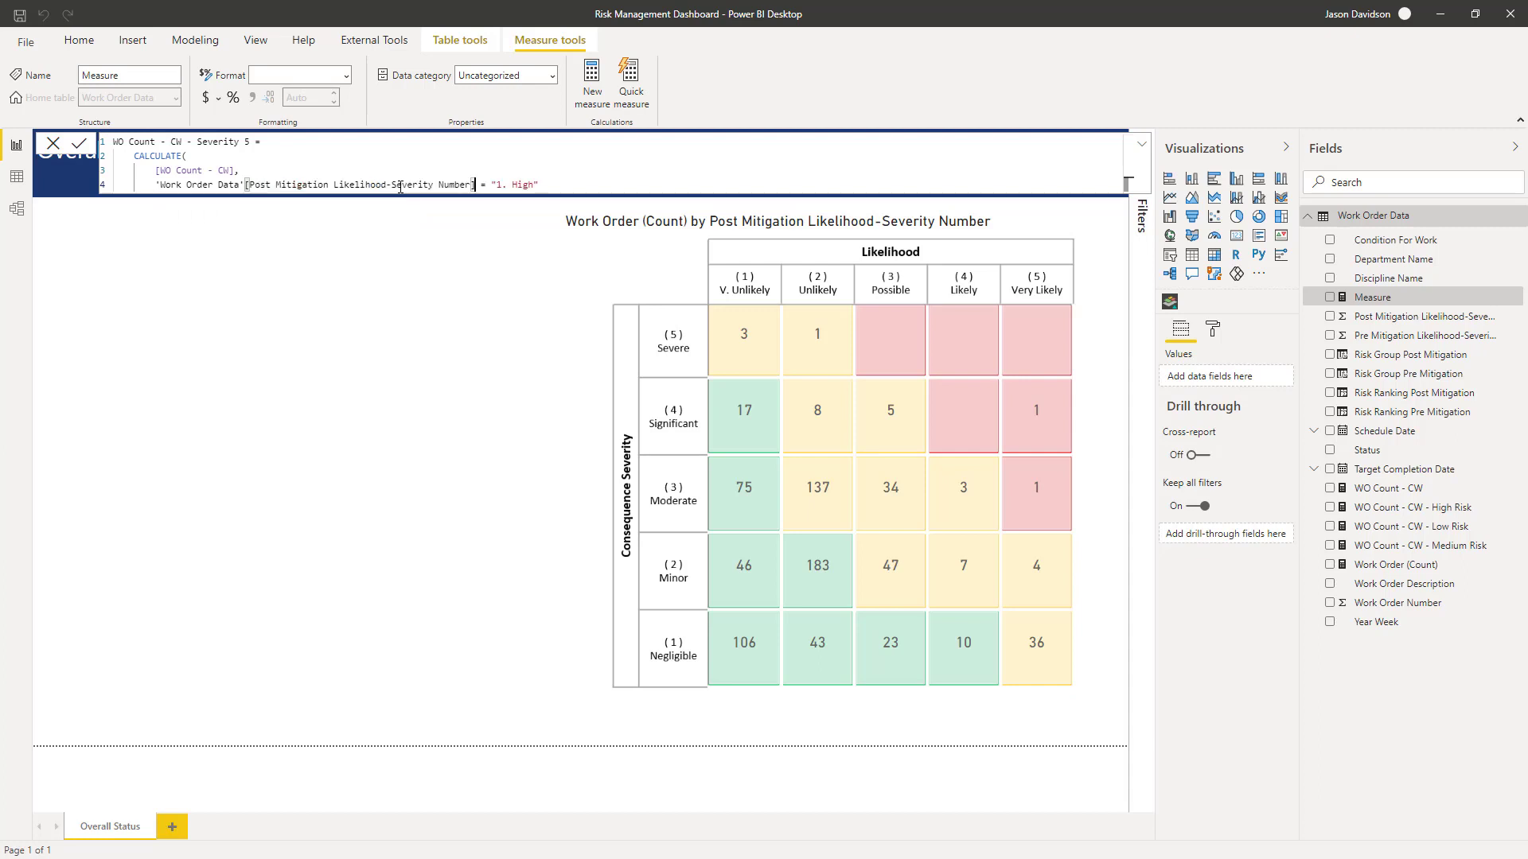
- Wrap the filter column in RIGHT to take its last 1 character, removing the "1. High" comparison
key(Right)
key(Right)
key(Right)
drag(490, 184, 539, 184)
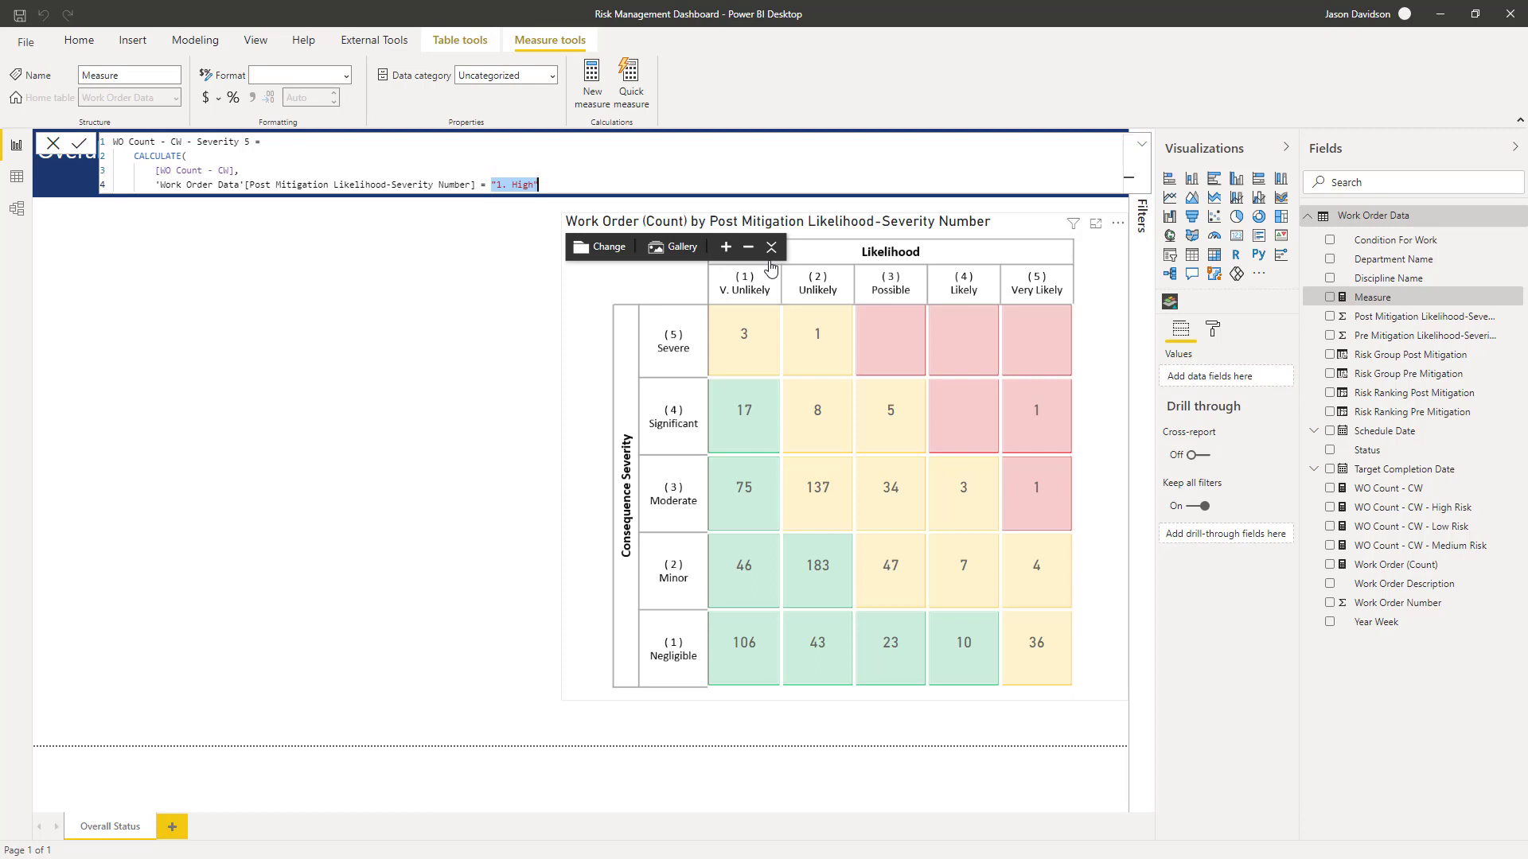
key(BackSpace)
text(RIGHT()
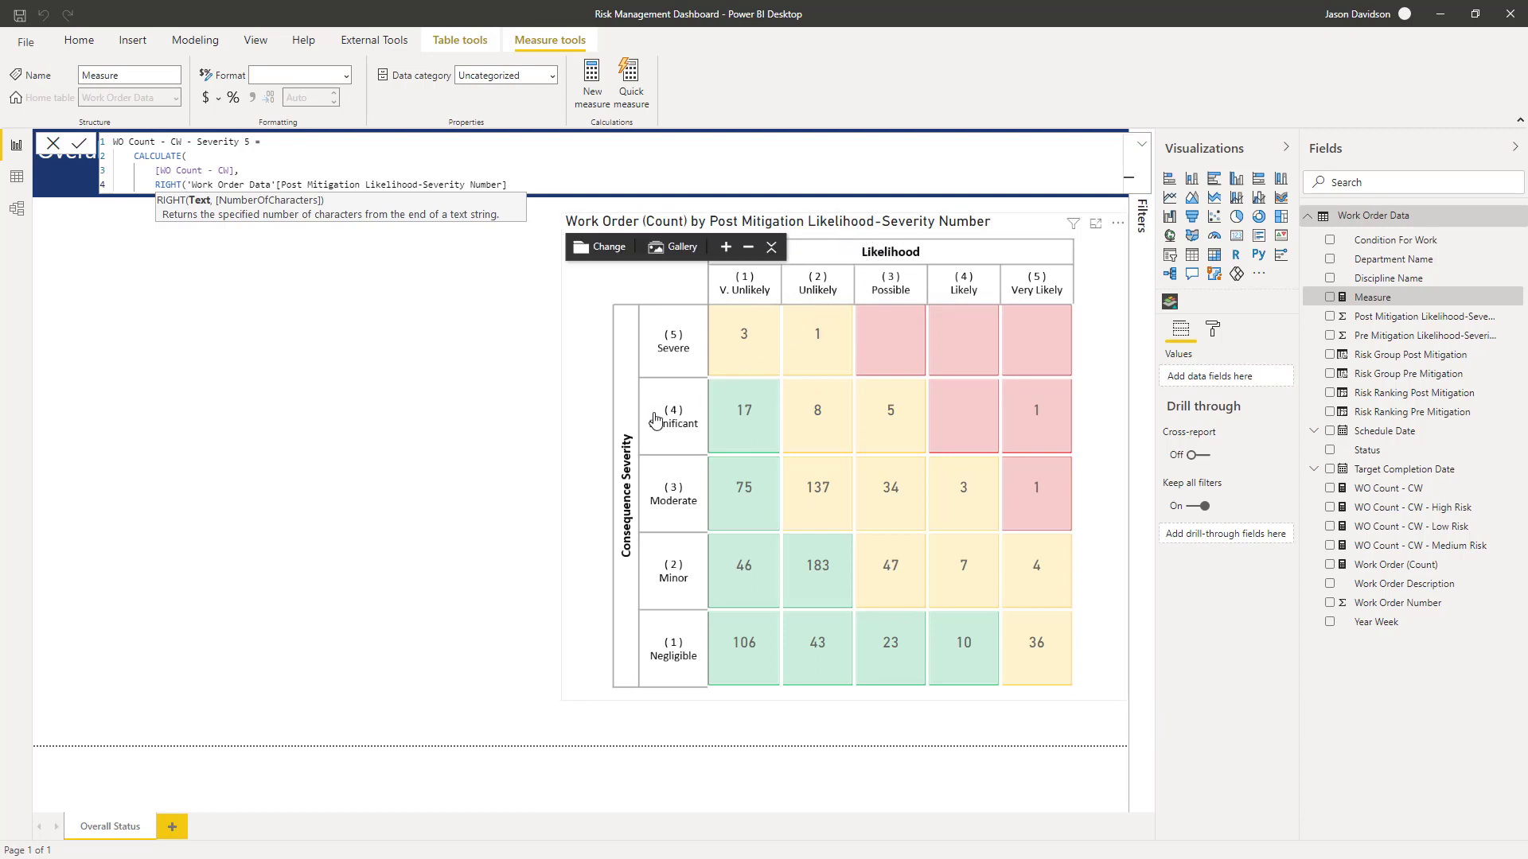
mouse_move(721, 343)
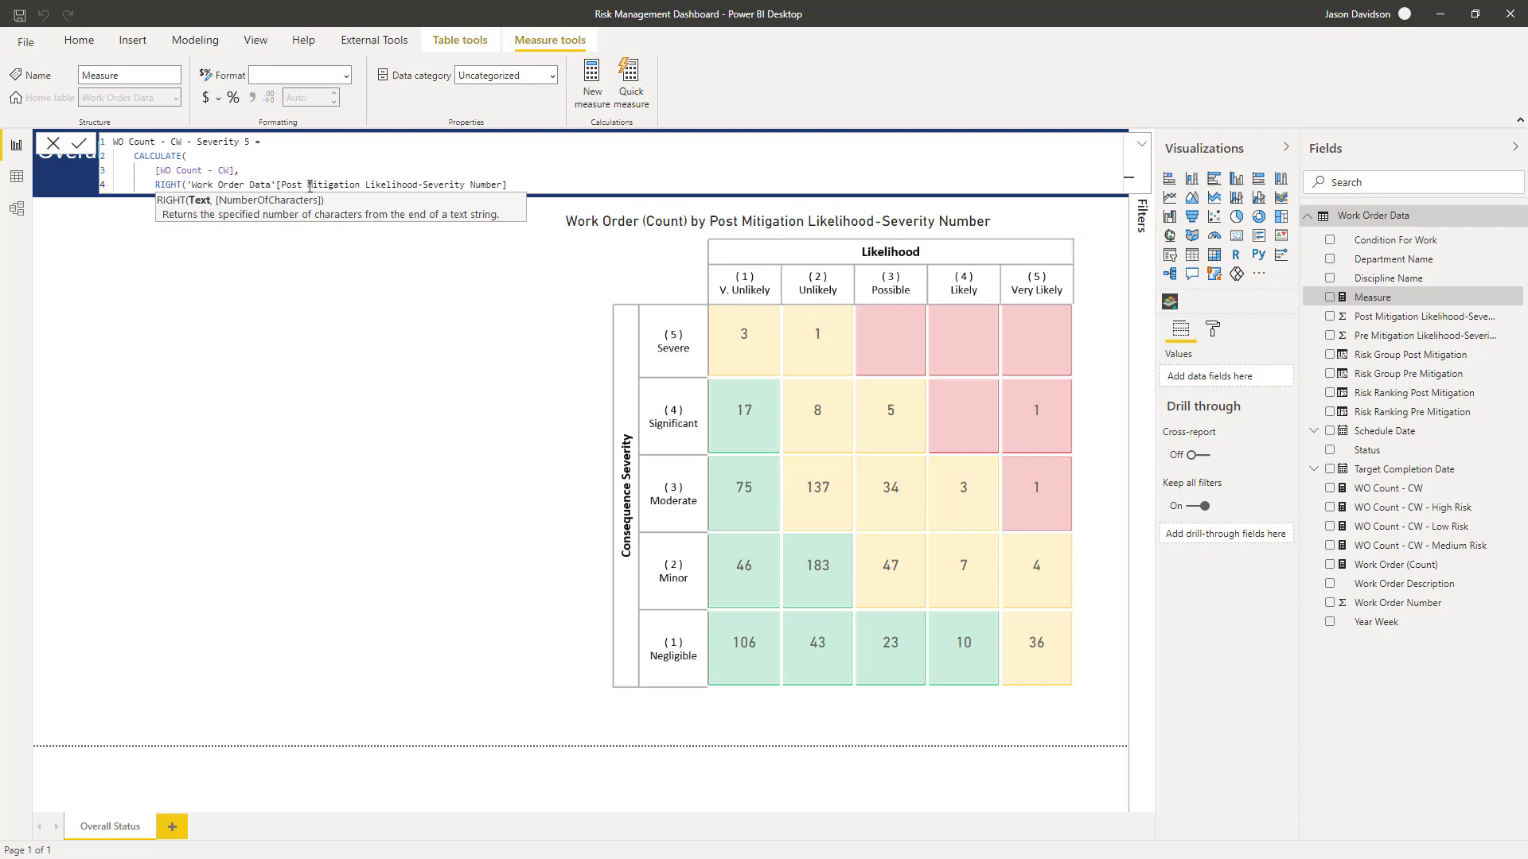
click(510, 184)
text(, 1))
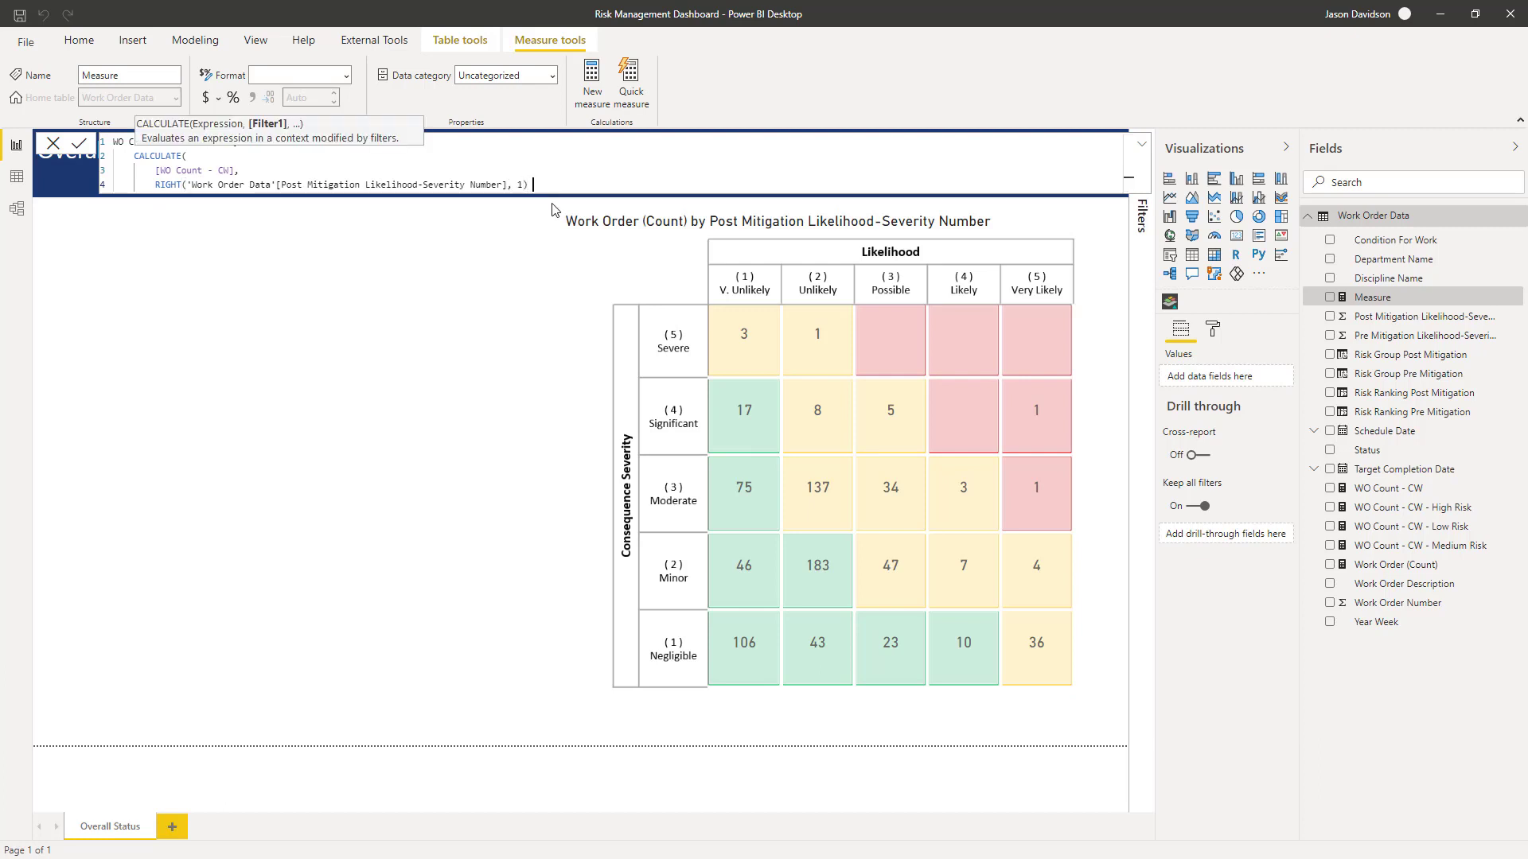
text( = 5)
- Compare the RIGHT result to 5, close the CALCULATE bracket and commit the measure
key(shift+Return)
key(shift+Tab)
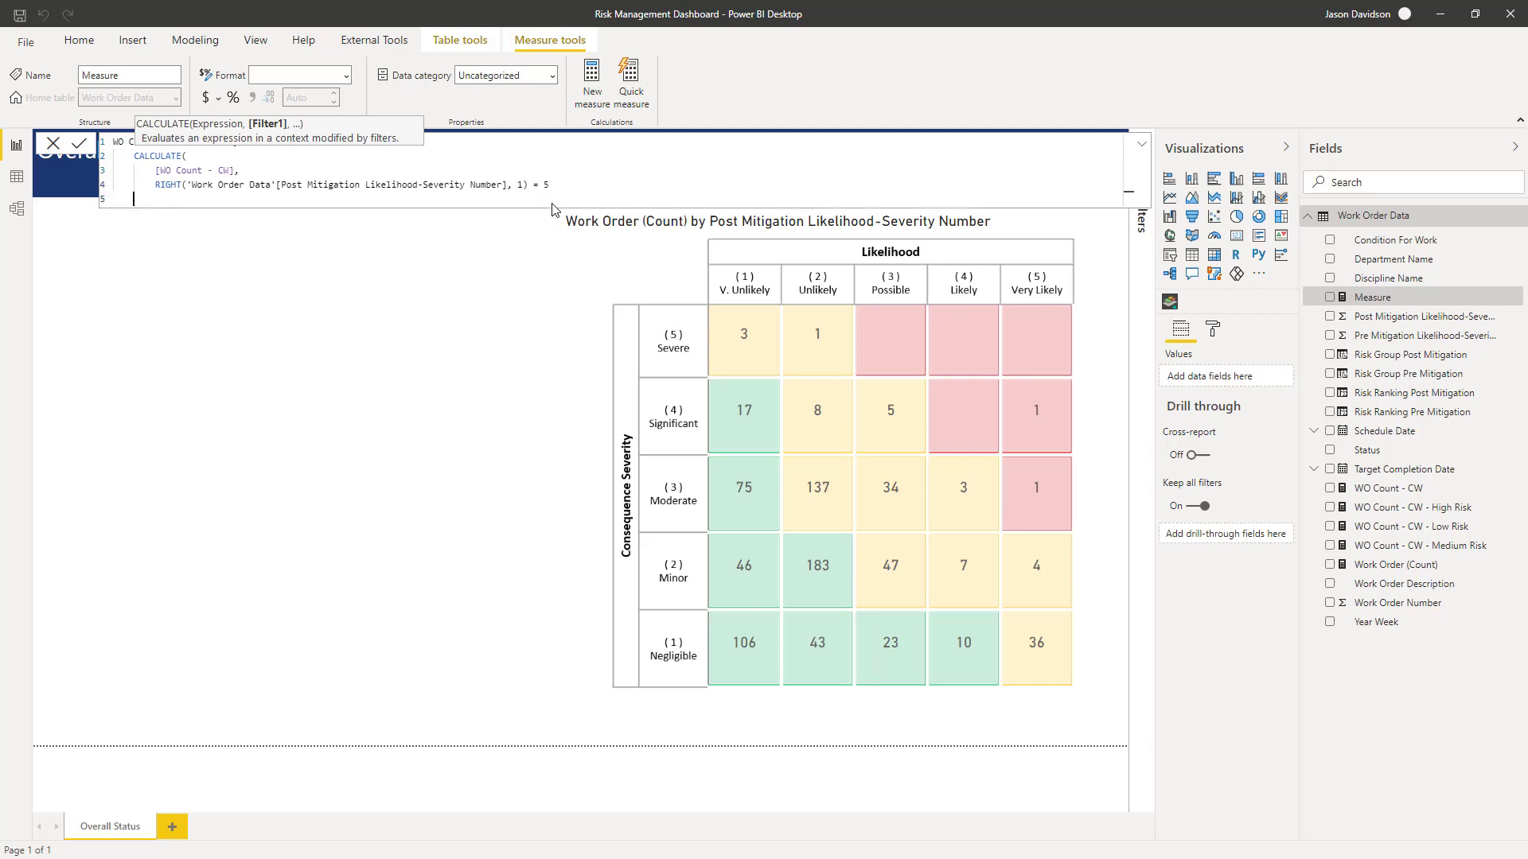
text())
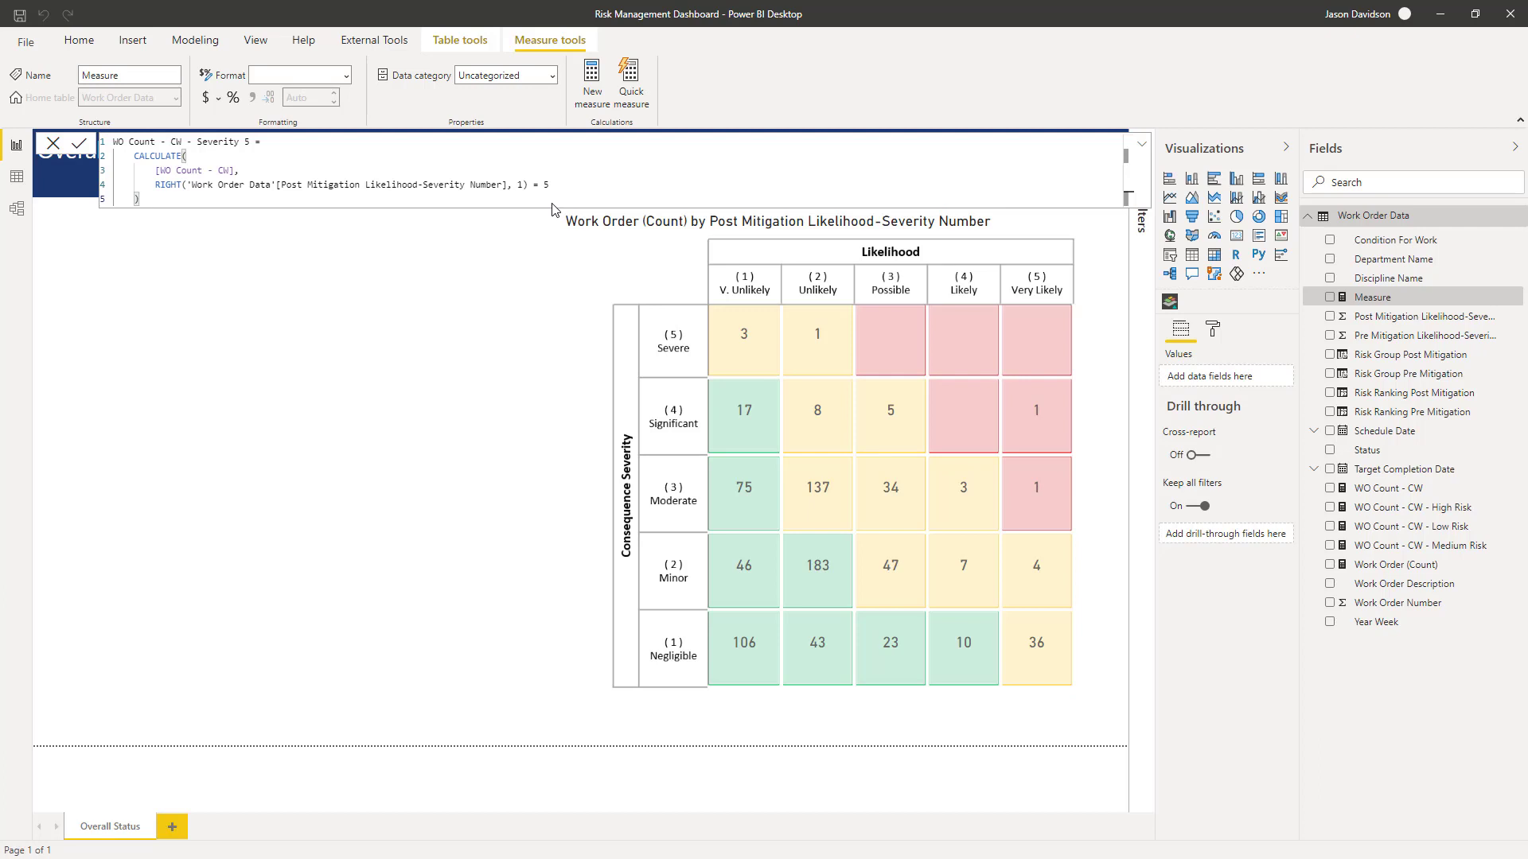
key(Return)
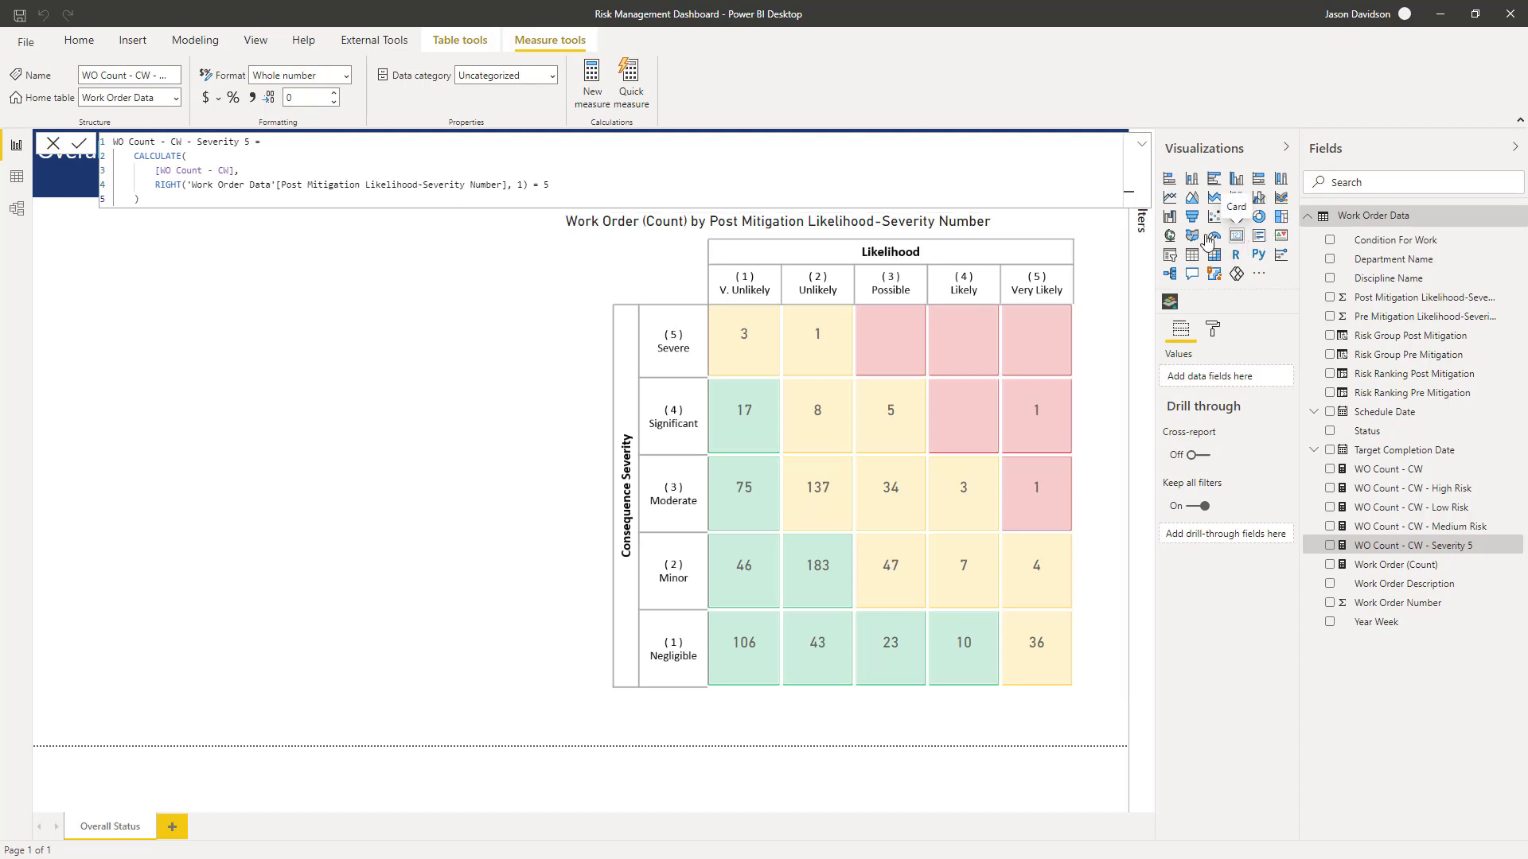
- Add a card visual in the page's upper-left area, shrink it, and place the Severity 5 measure in it
click(393, 358)
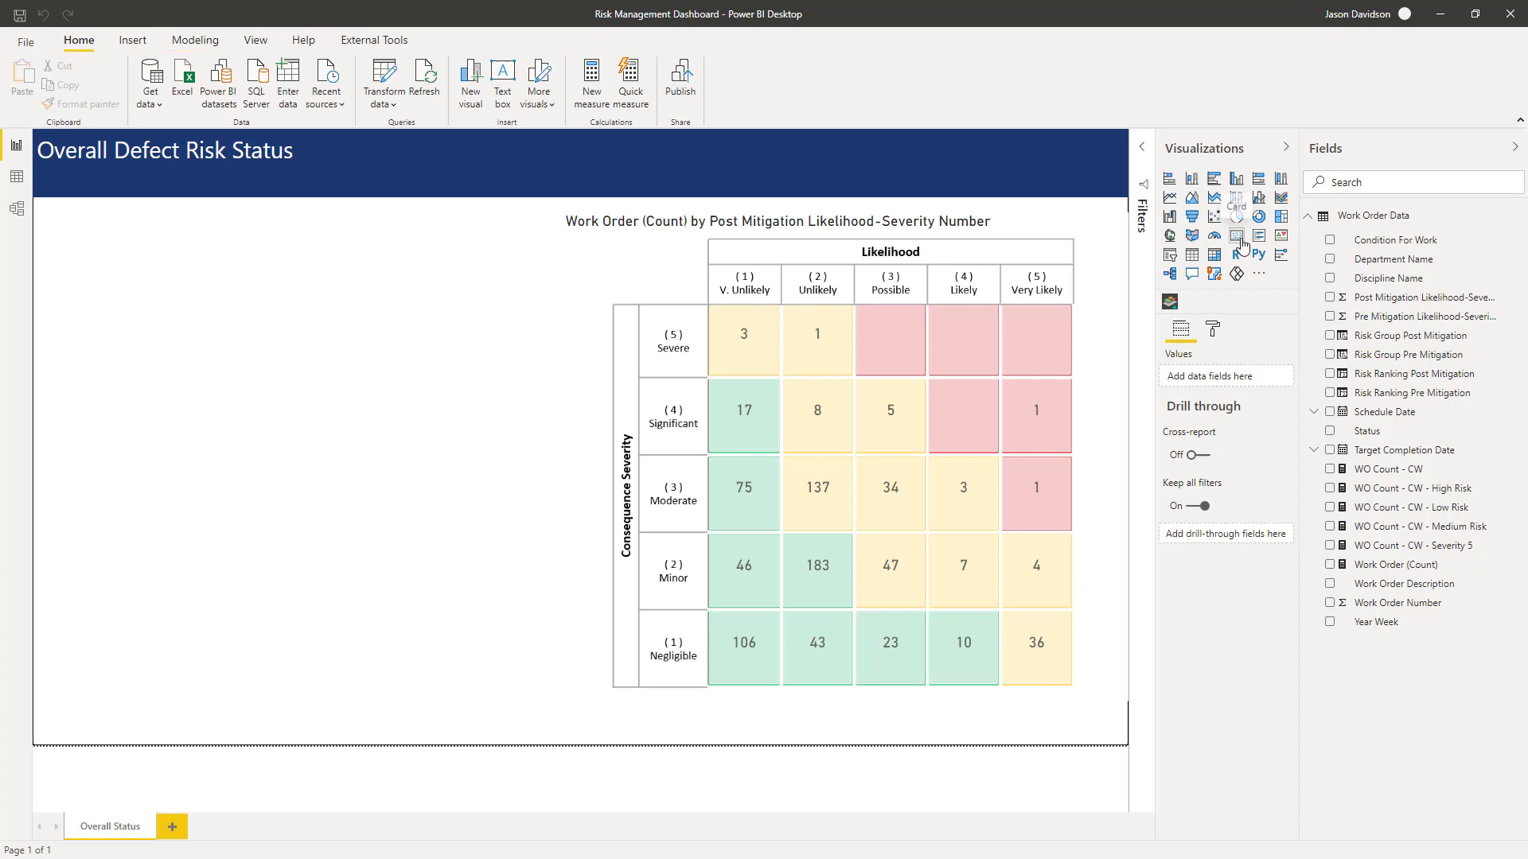
click(1241, 241)
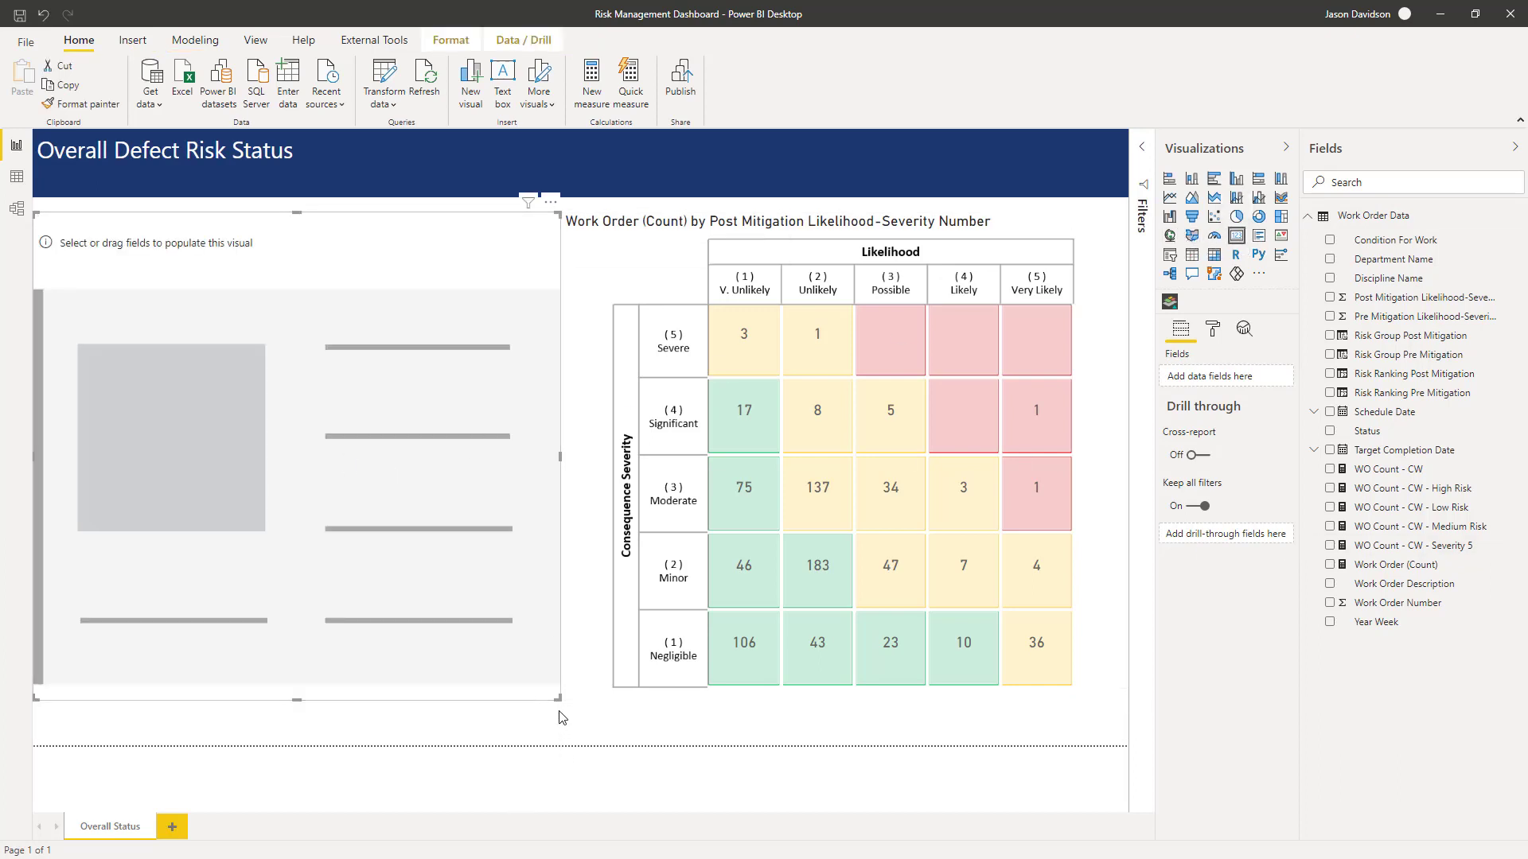
drag(557, 697, 440, 389)
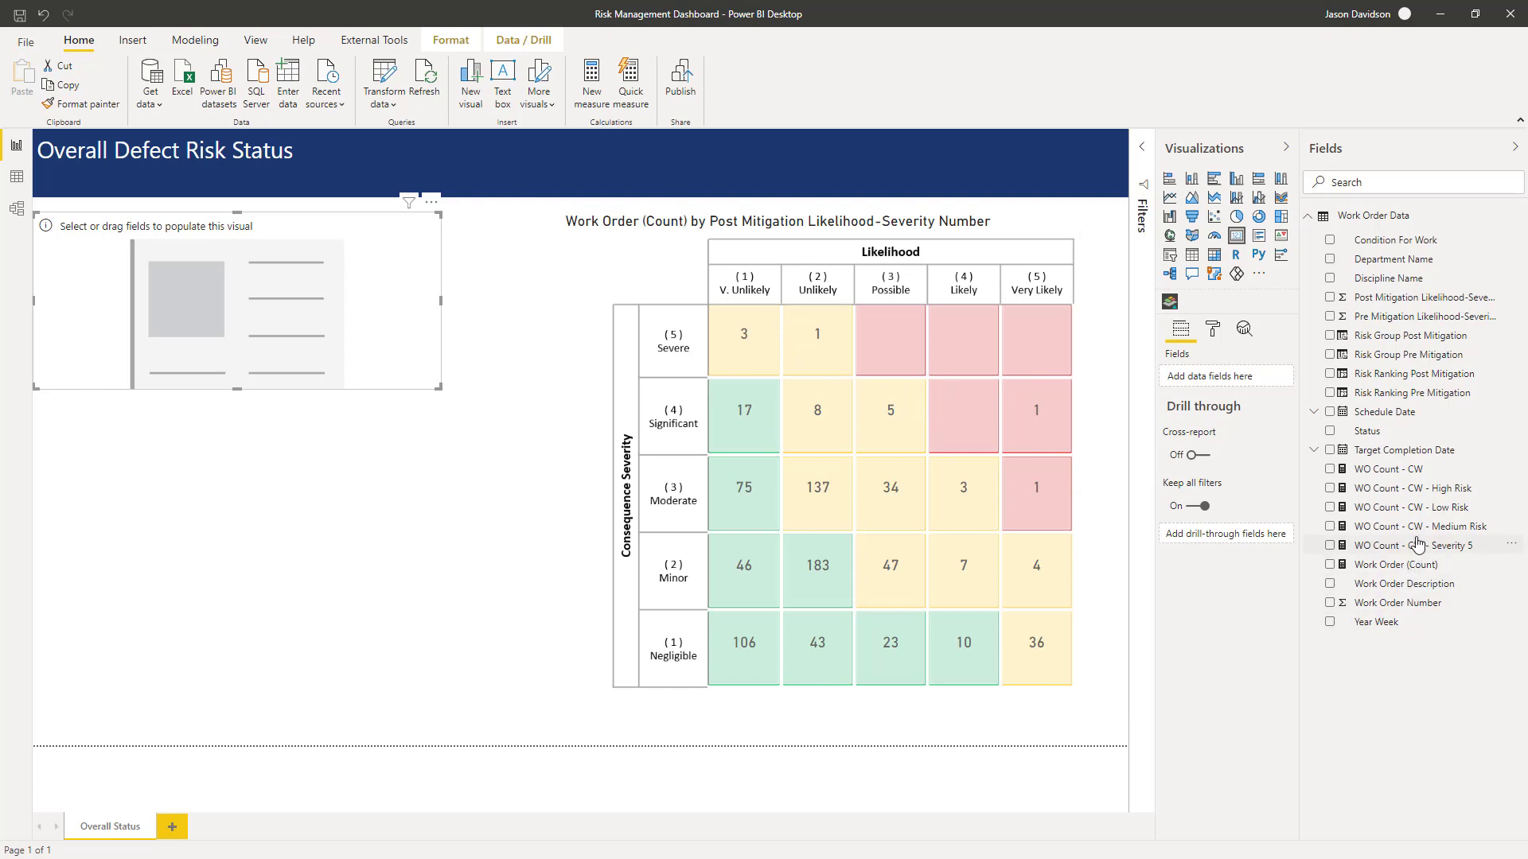
drag(1416, 545, 256, 296)
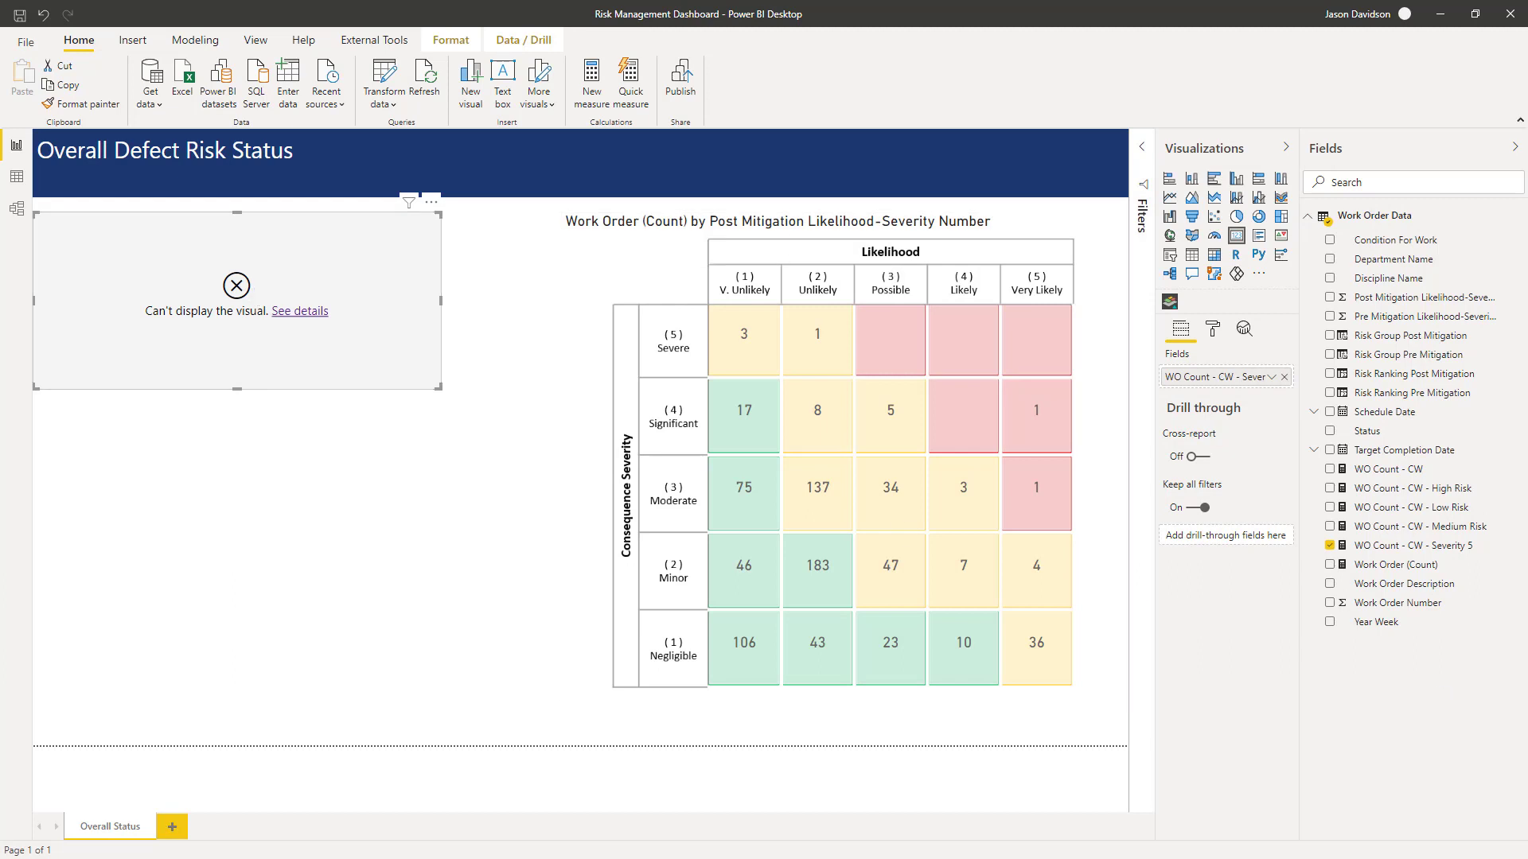
- Edit the Severity 5 measure to compare against the text "5" instead of the number 5
click(1413, 546)
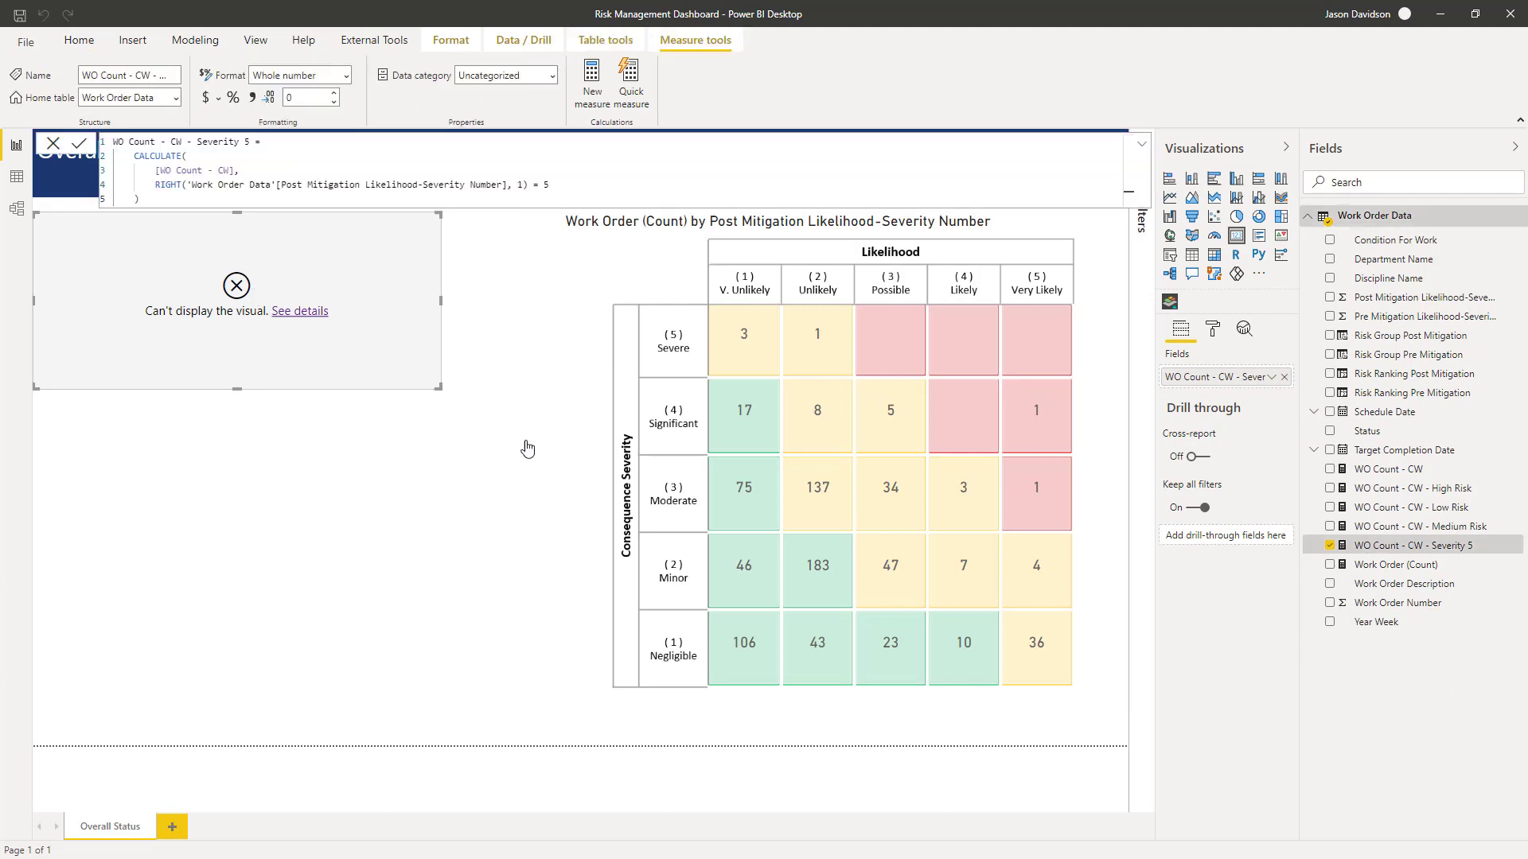
click(549, 185)
text(")
key(Right)
text(")
key(Return)
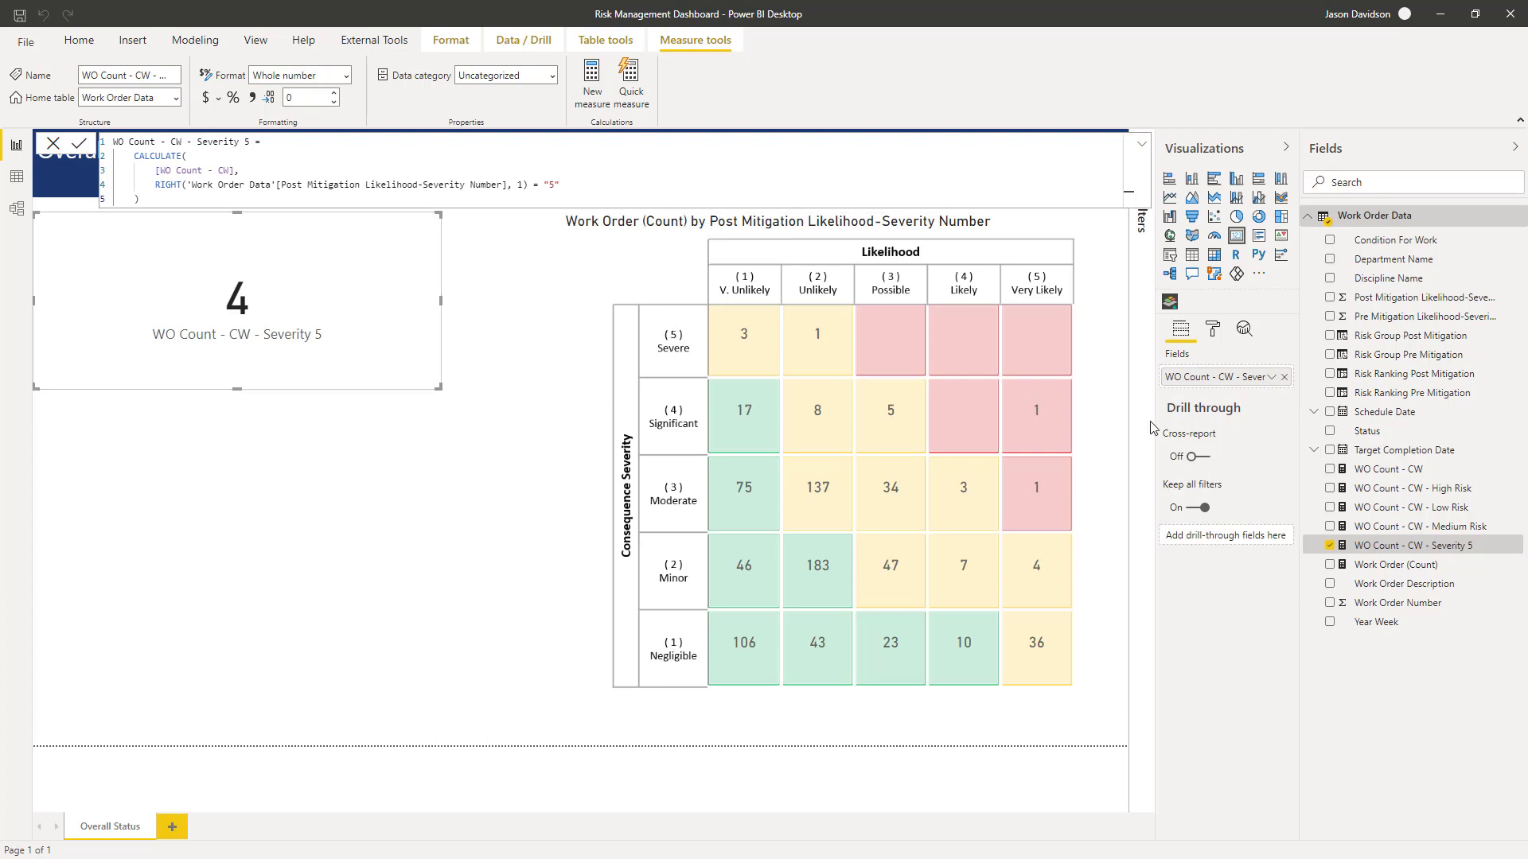
- Create a new measure named Overall Risk Status starting with a SWITCH( function
click(592, 86)
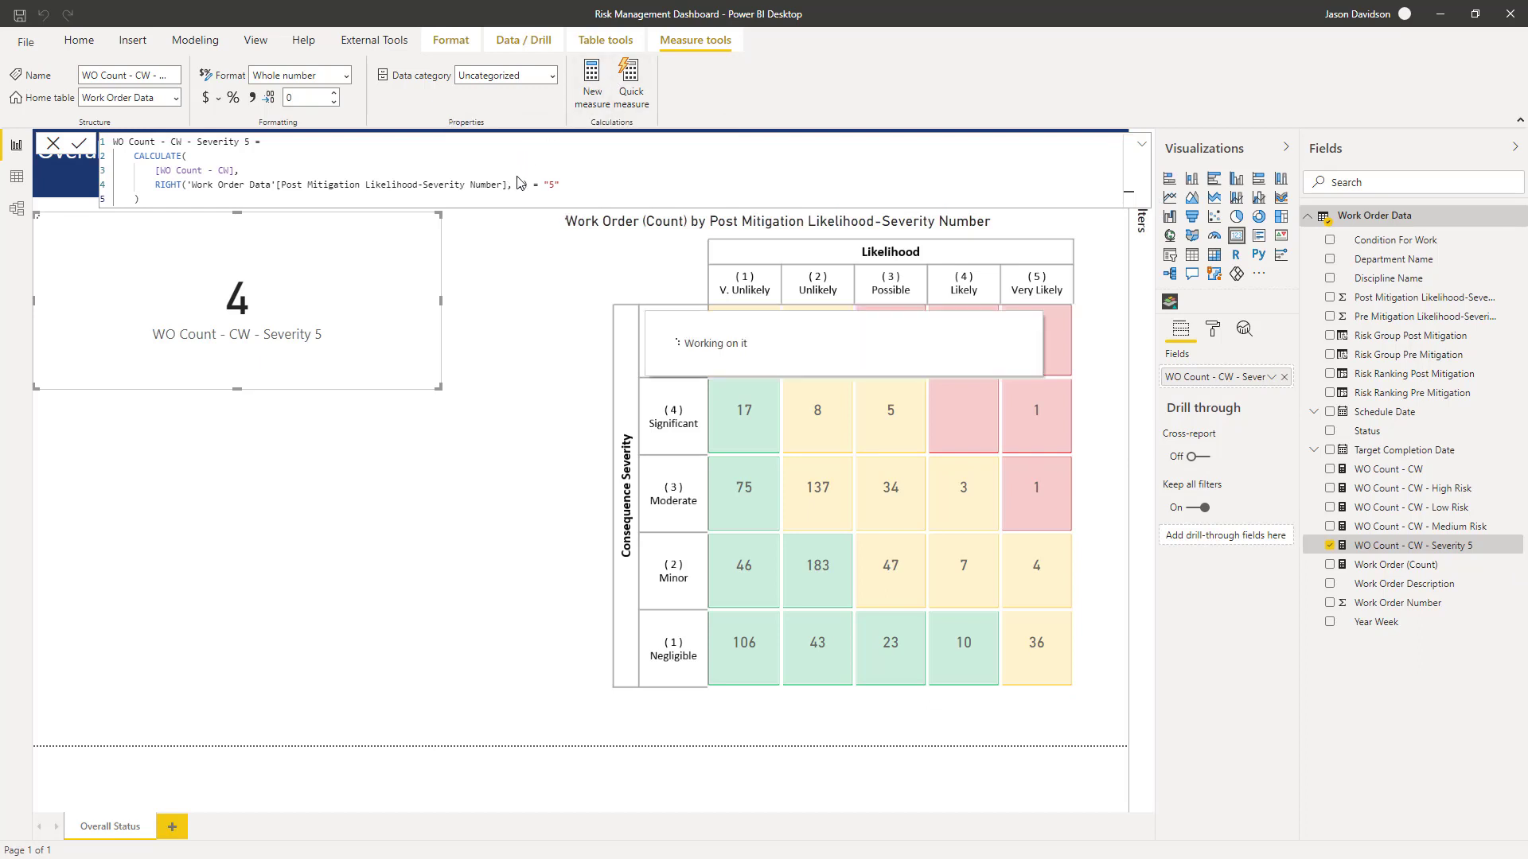
text(Ove)
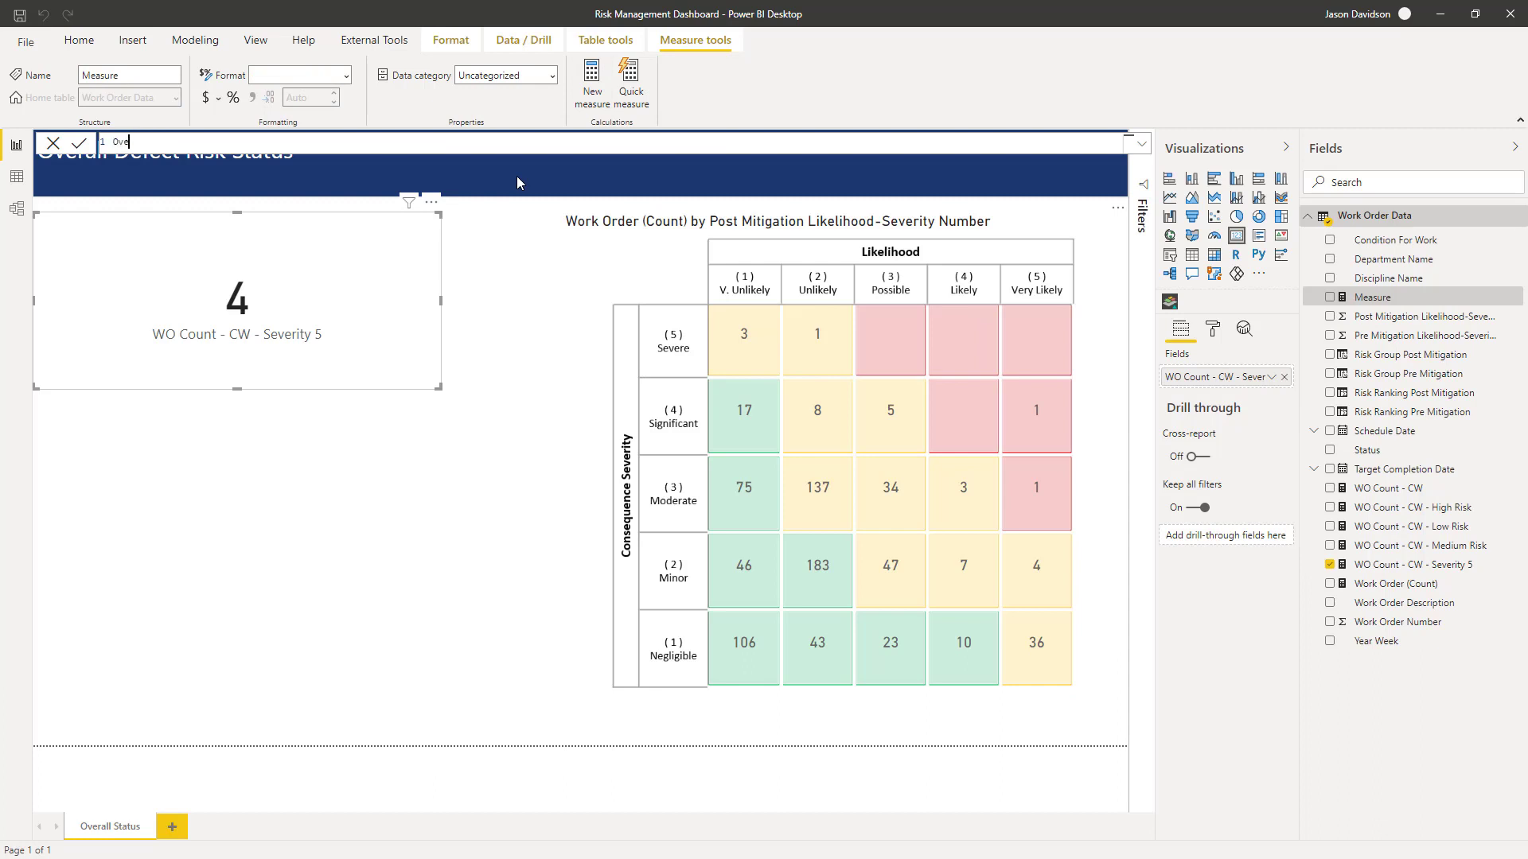
text(rall Risk Status =)
key(shift+Return)
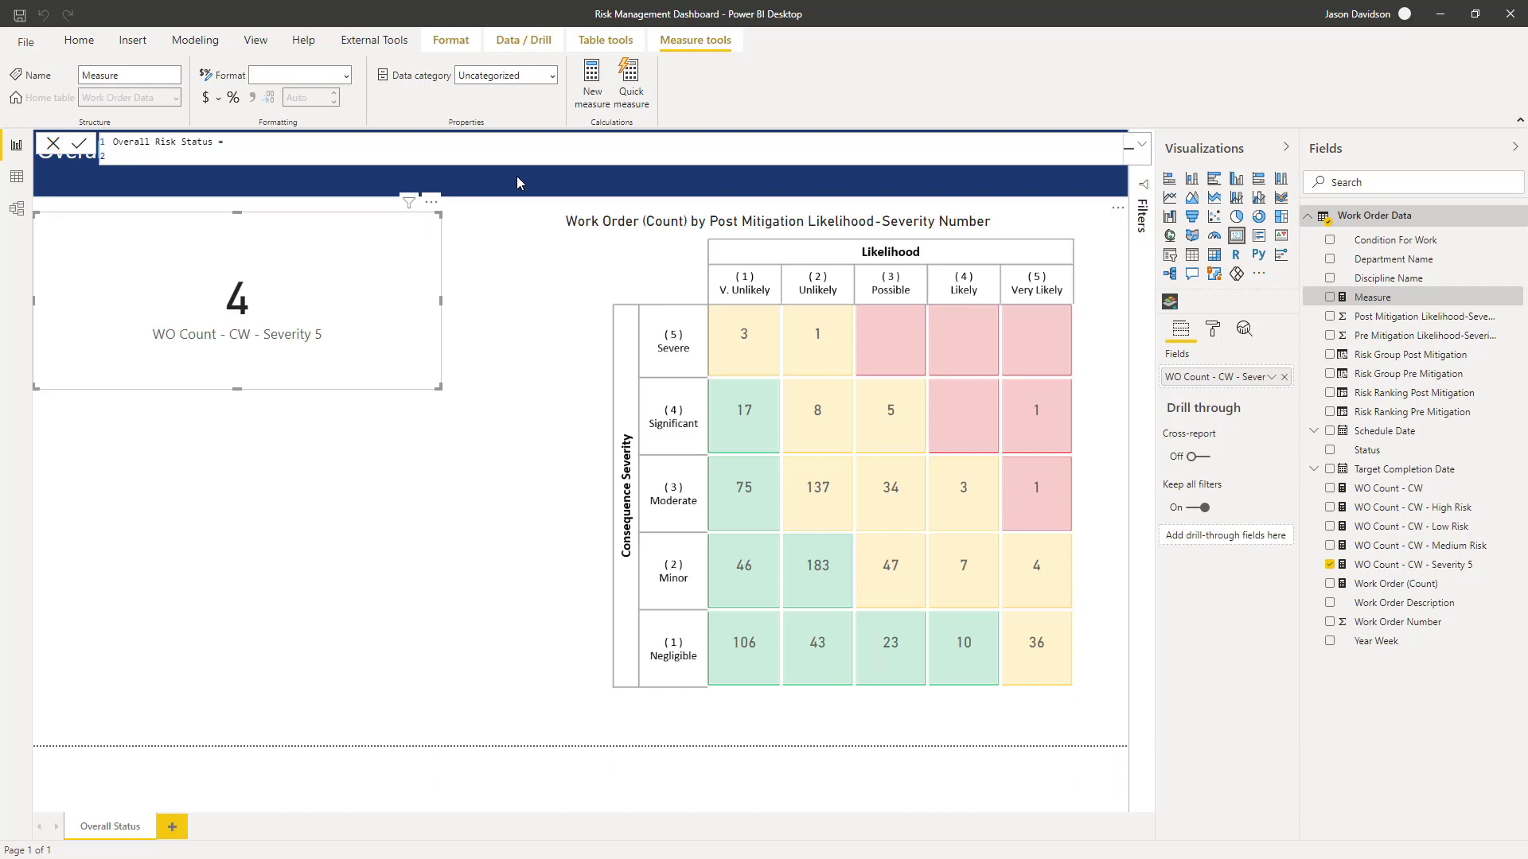
text(SWITCH)
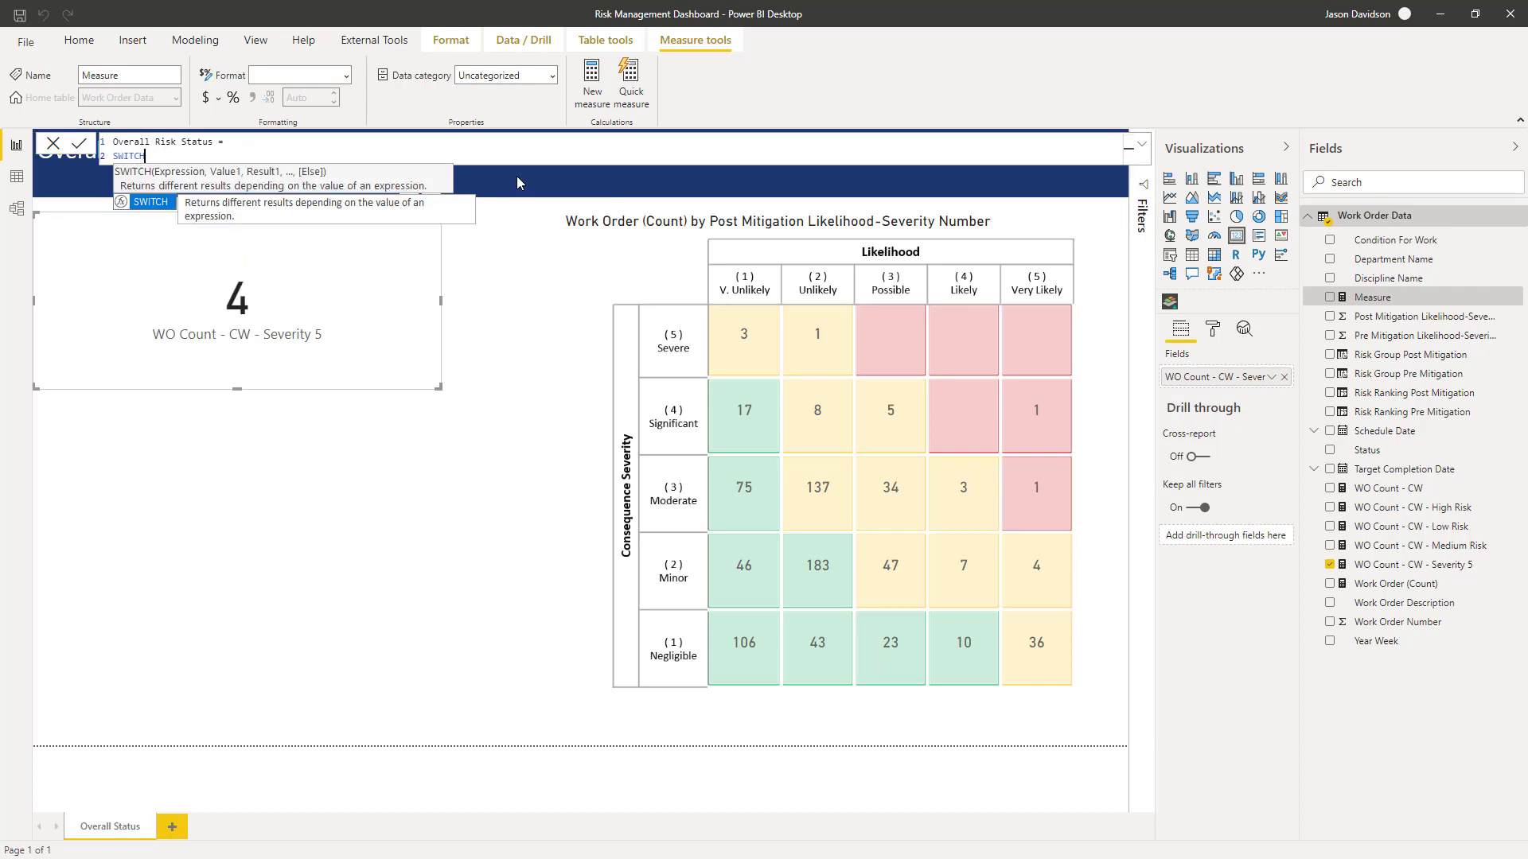
text(()
key(shift+Return)
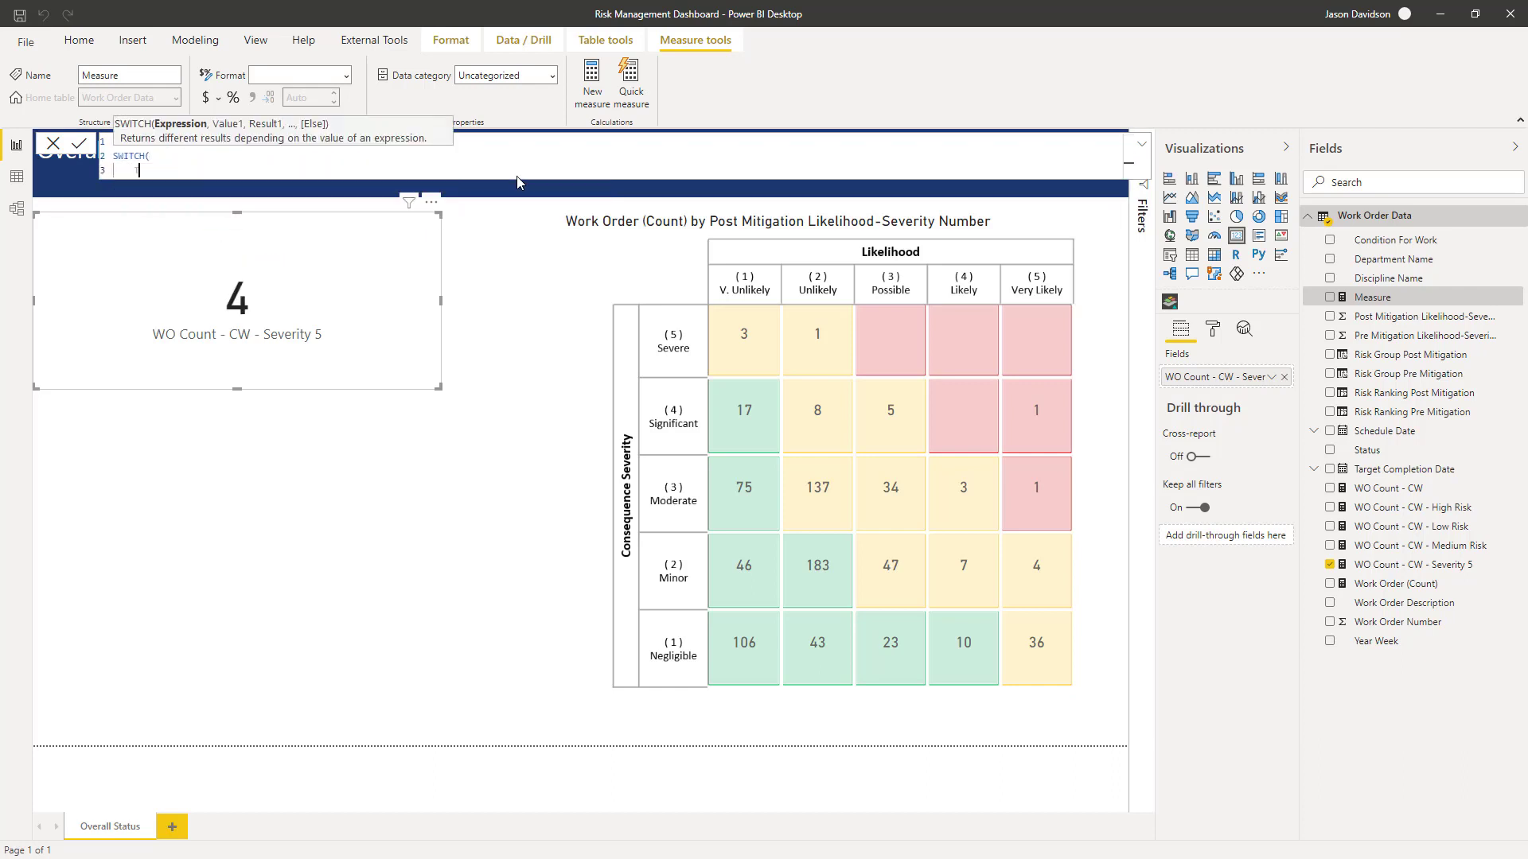
- Enter TRUE() as the SWITCH expression argument followed by a comma and new line
text(TURE)
key(BackSpace)
key(BackSpace)
key(BackSpace)
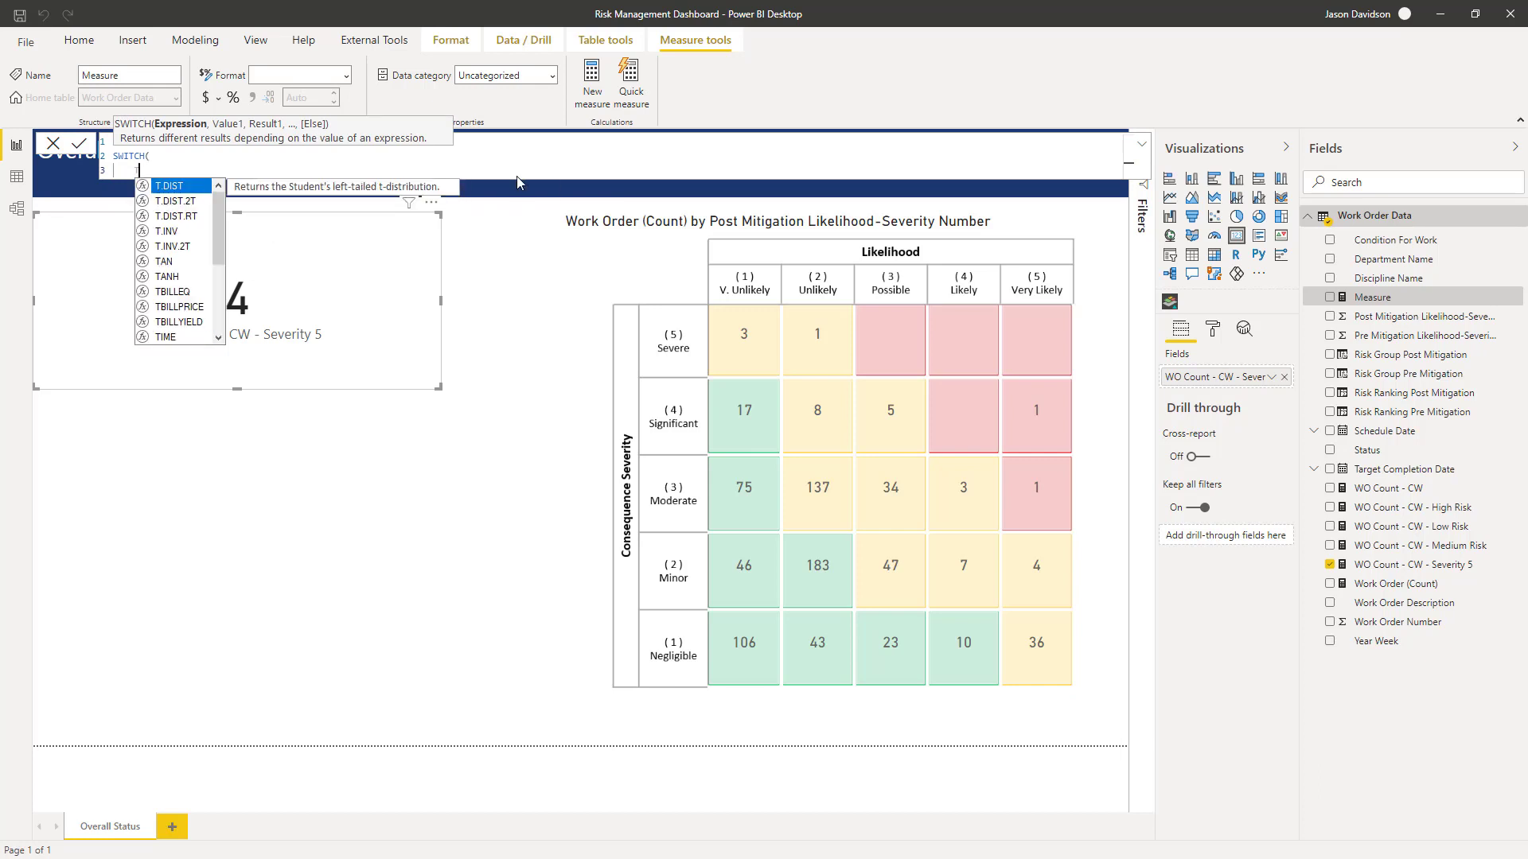
text(RUE())
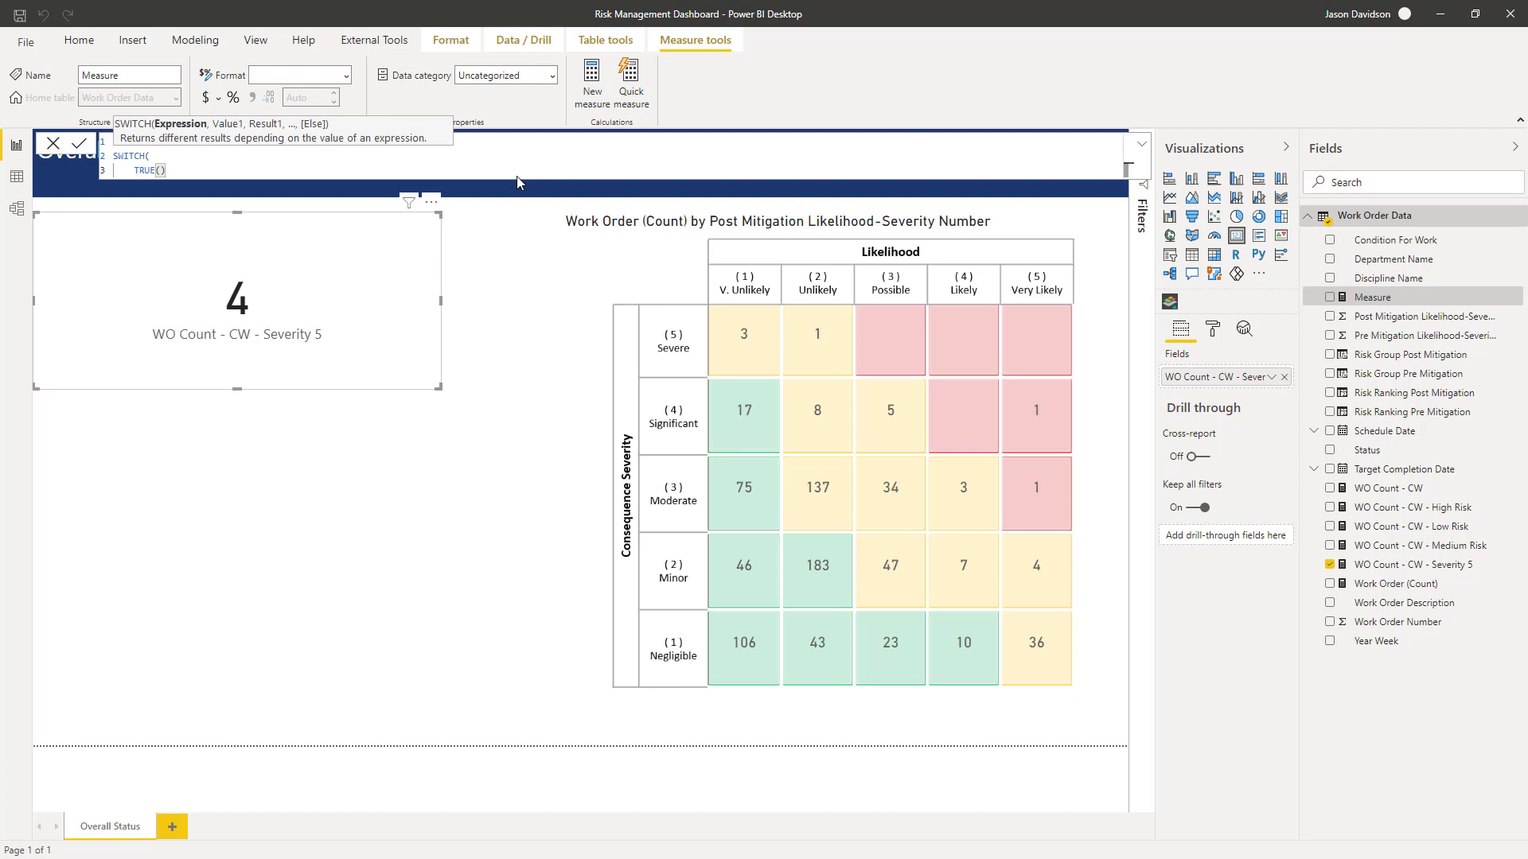
text(,)
key(shift+Return)
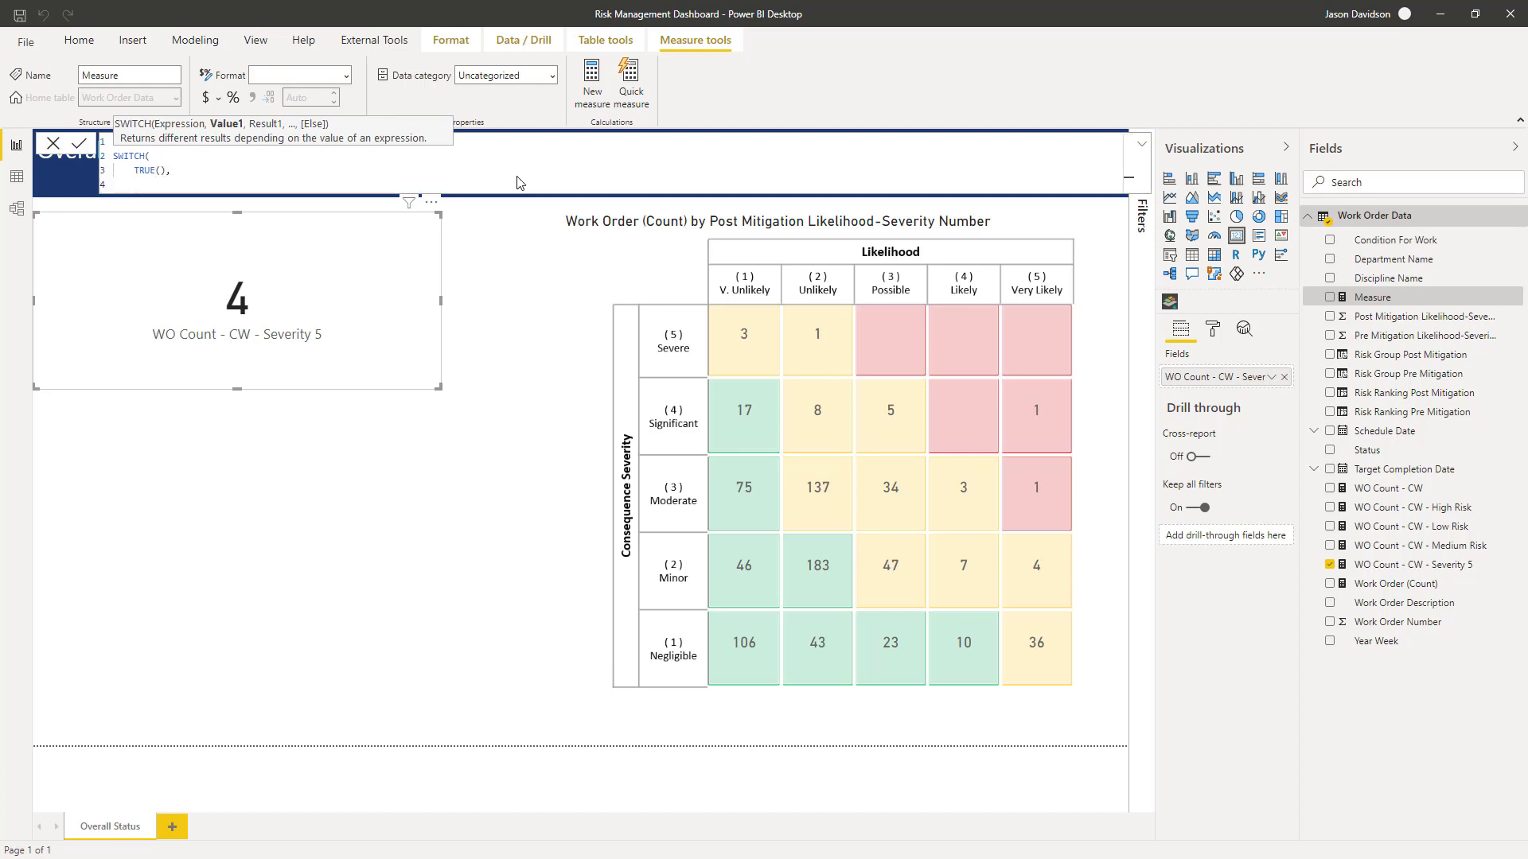
key(Up)
key(Up)
key(Up)
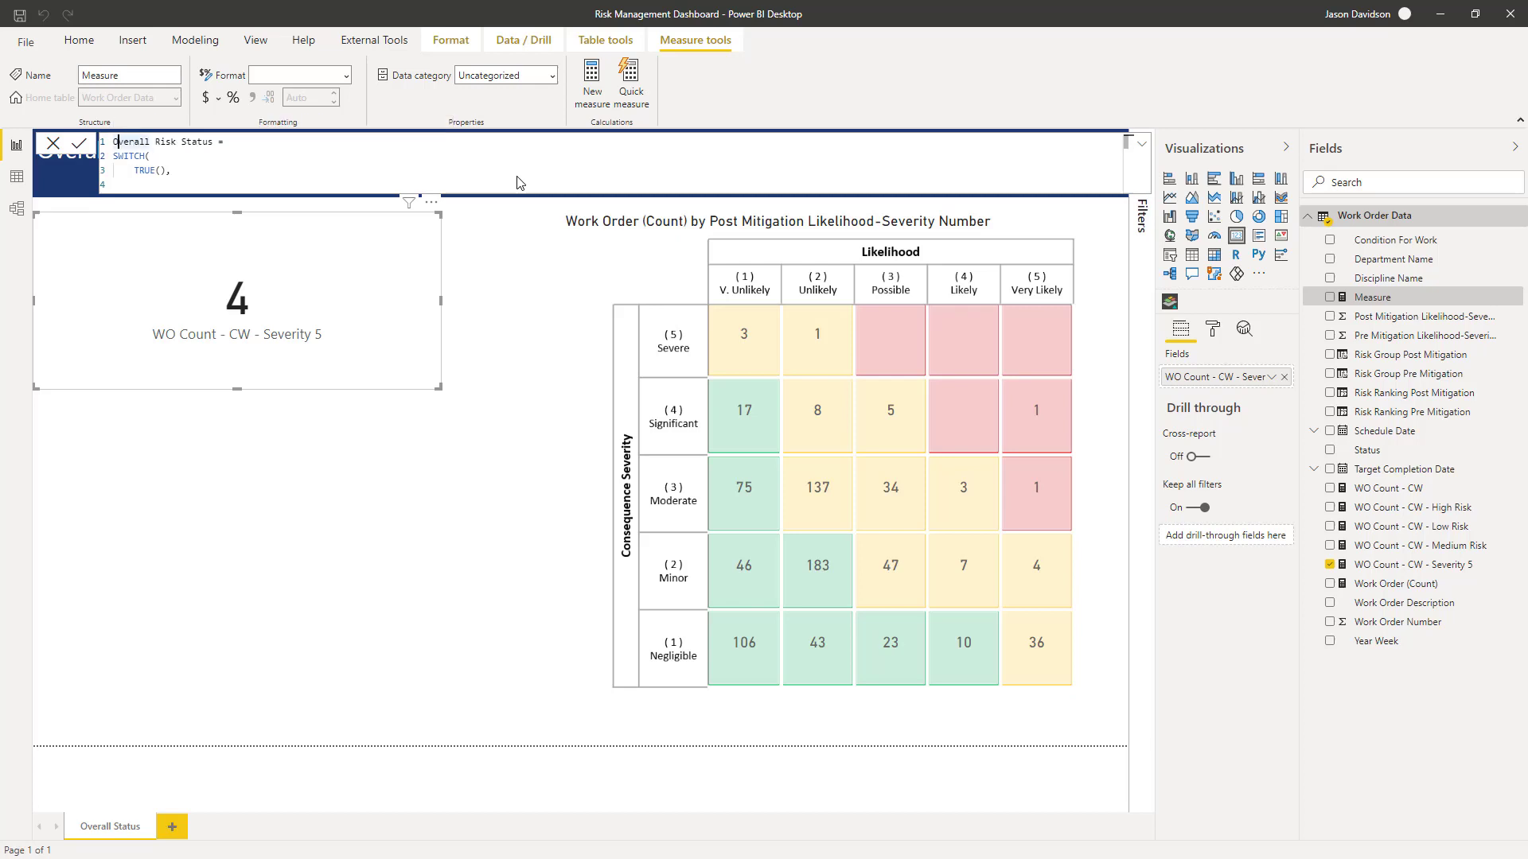
key(shift+Down)
key(shift+Down)
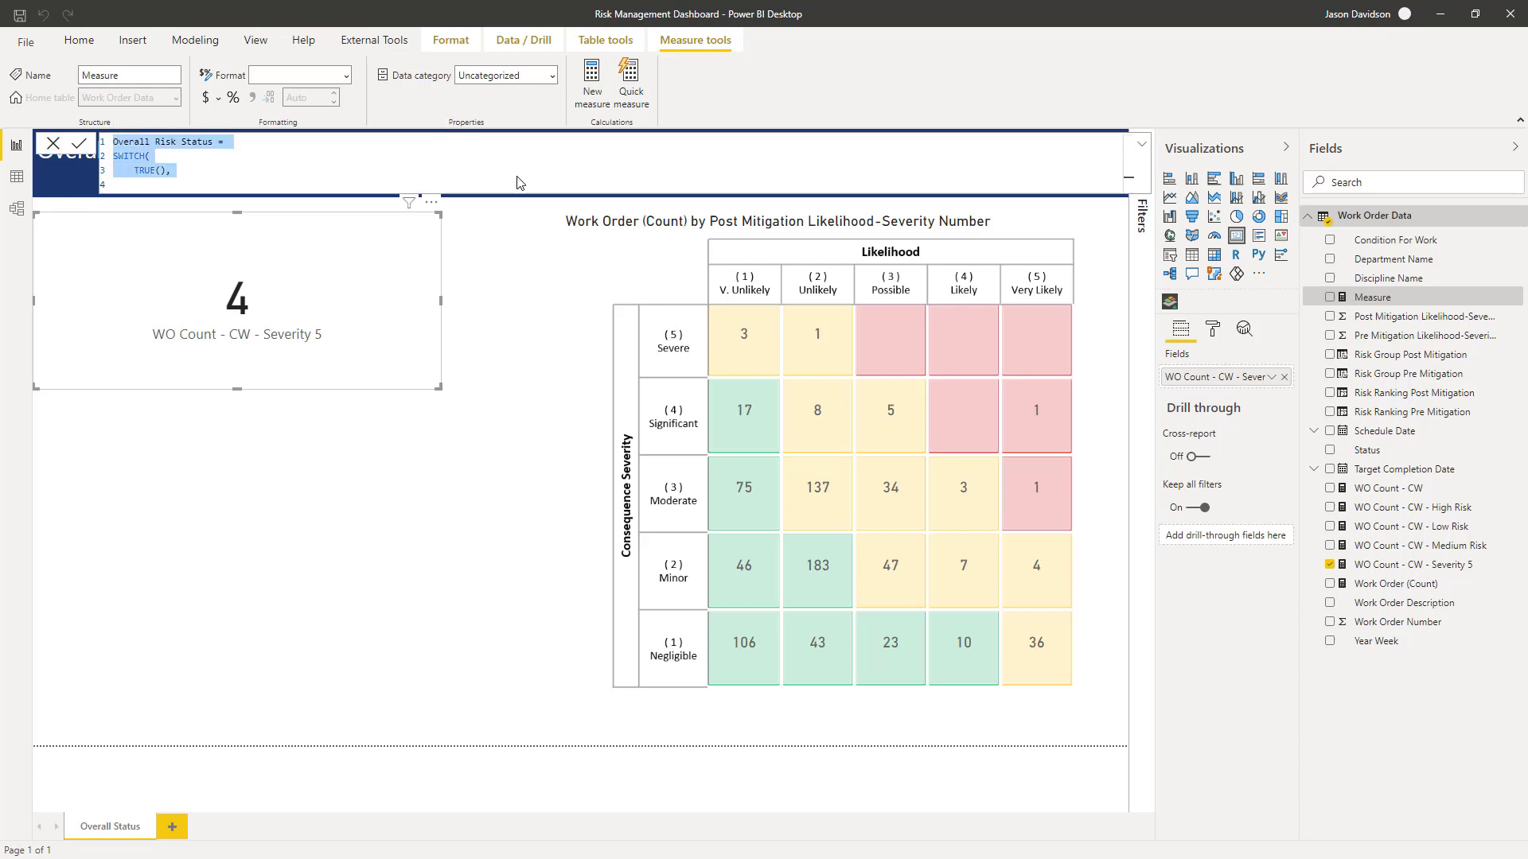
key(ctrl+a)
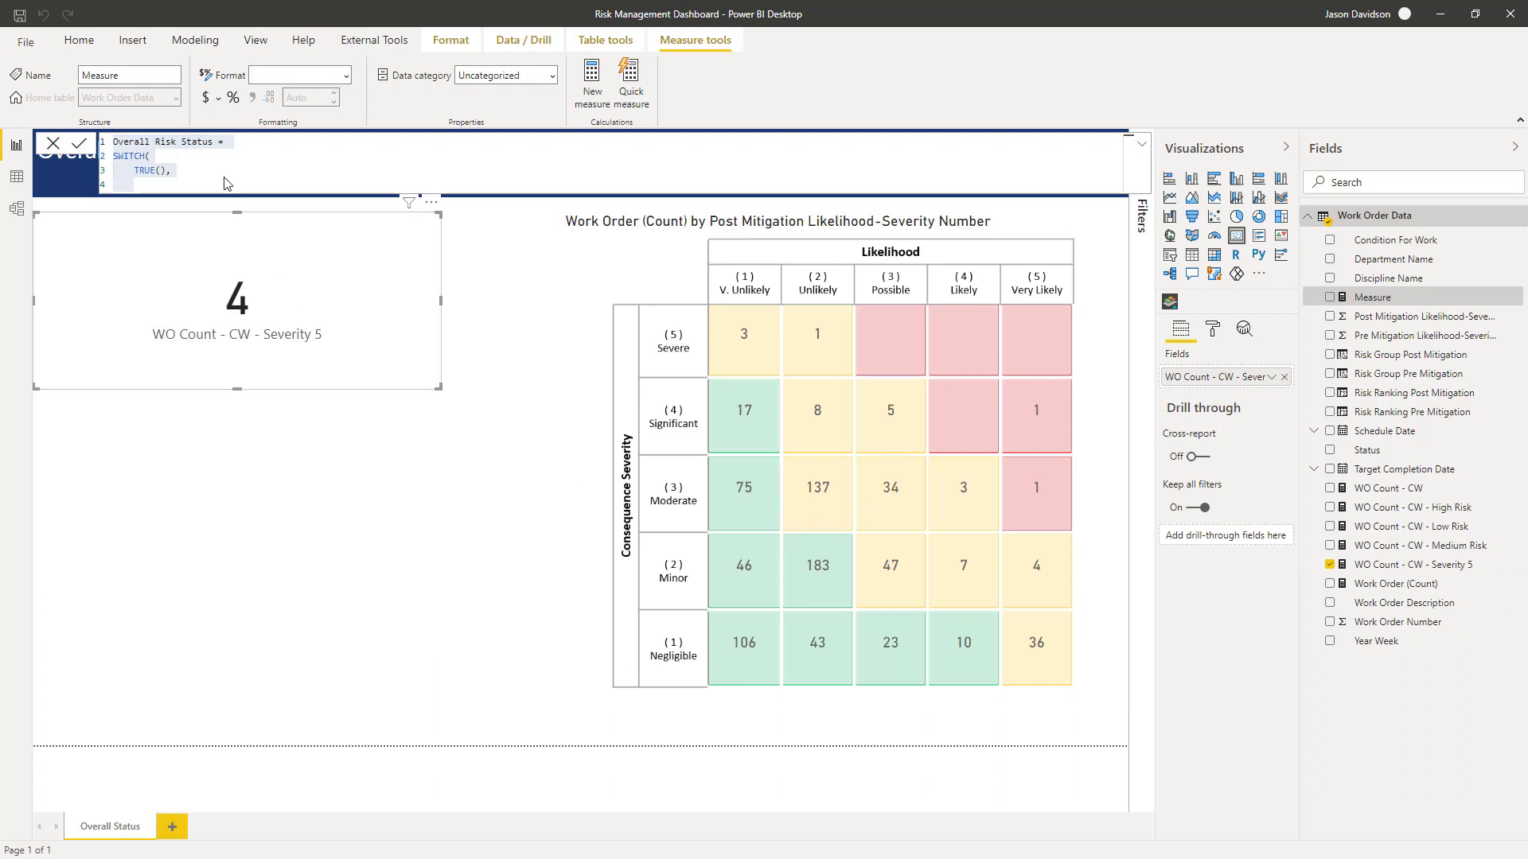
click(171, 170)
key(ctrl+shift+Home)
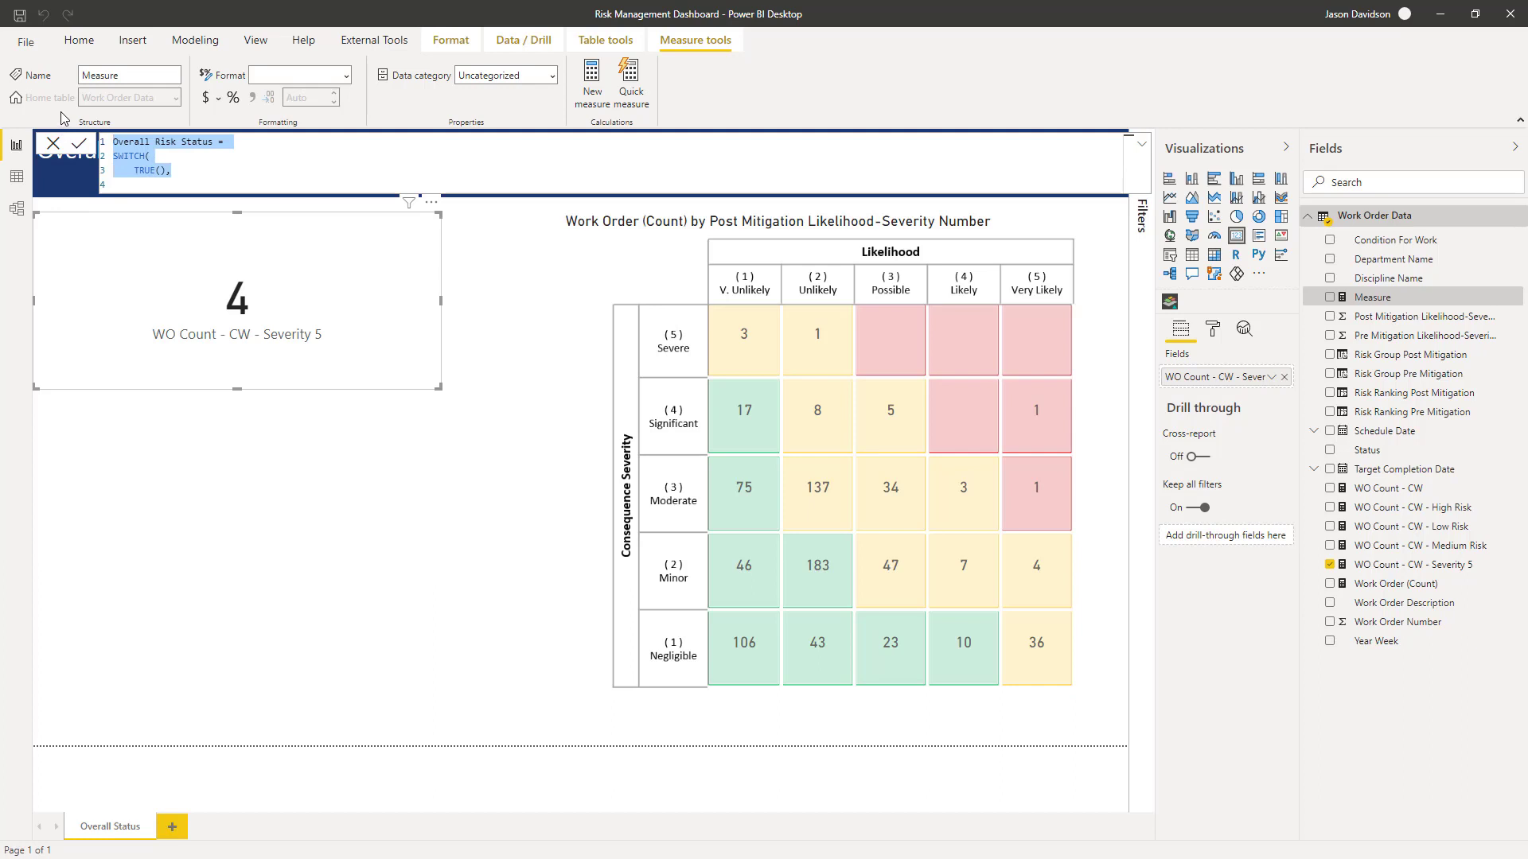
key(ctrl+plus)
key(ctrl+plus)
key(ctrl+plus)
key(ctrl+plus)
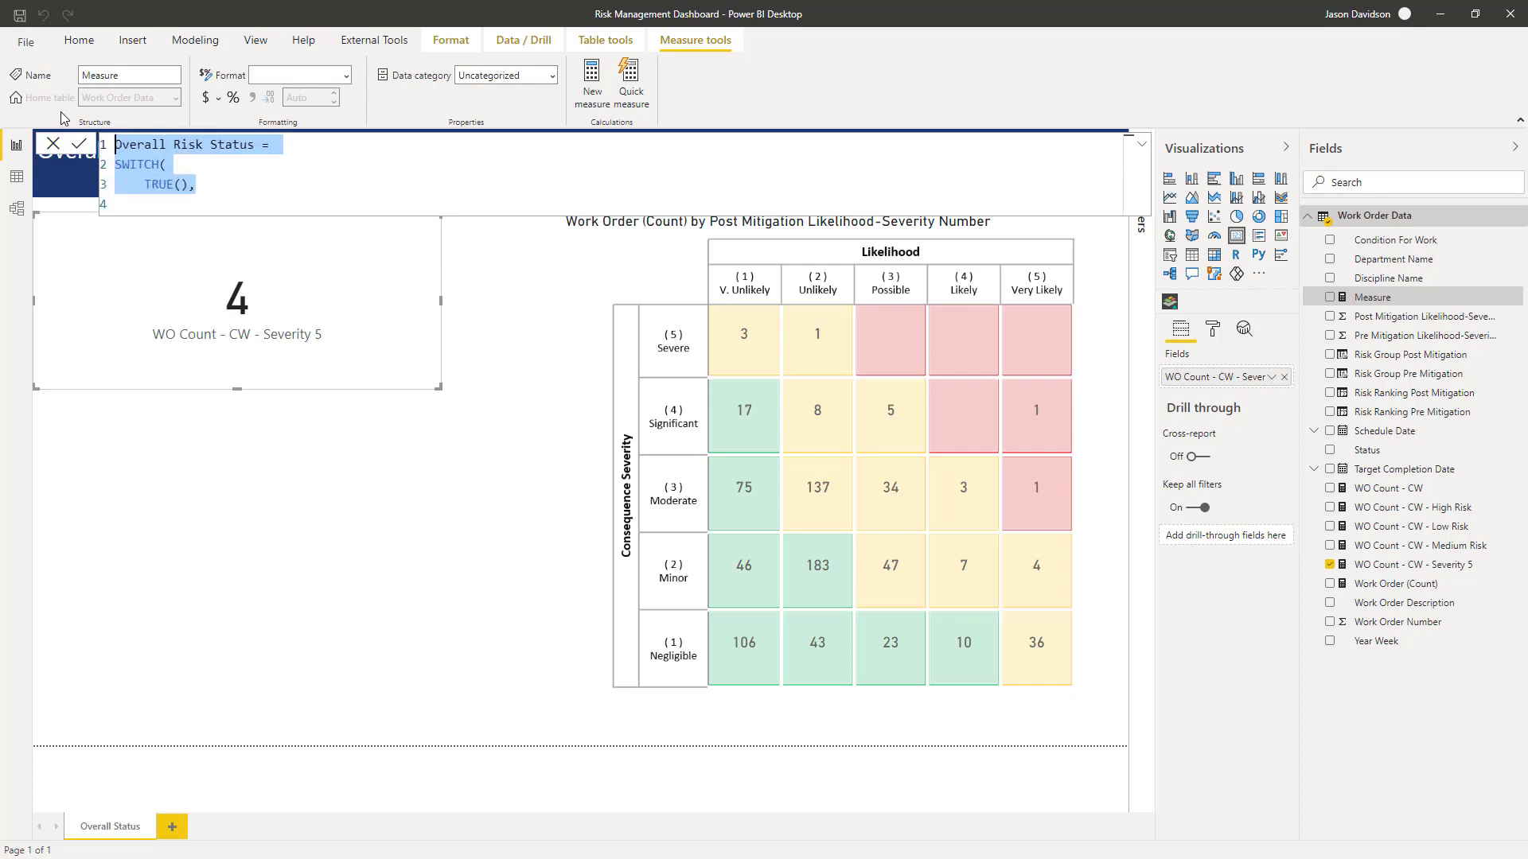
key(ctrl+plus)
key(ctrl+plus)
key(ctrl+plus)
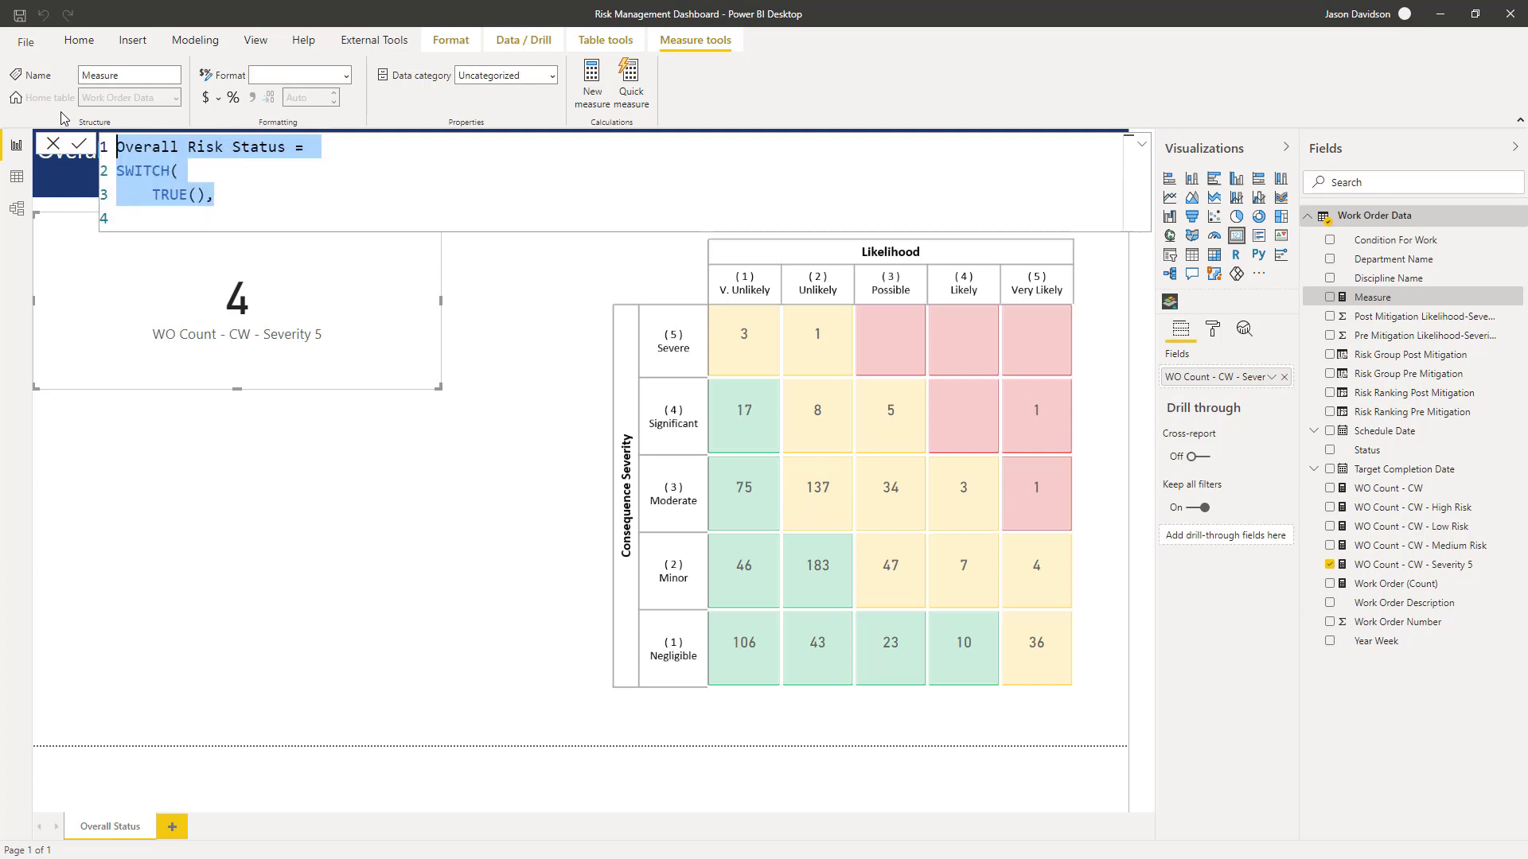
click(249, 206)
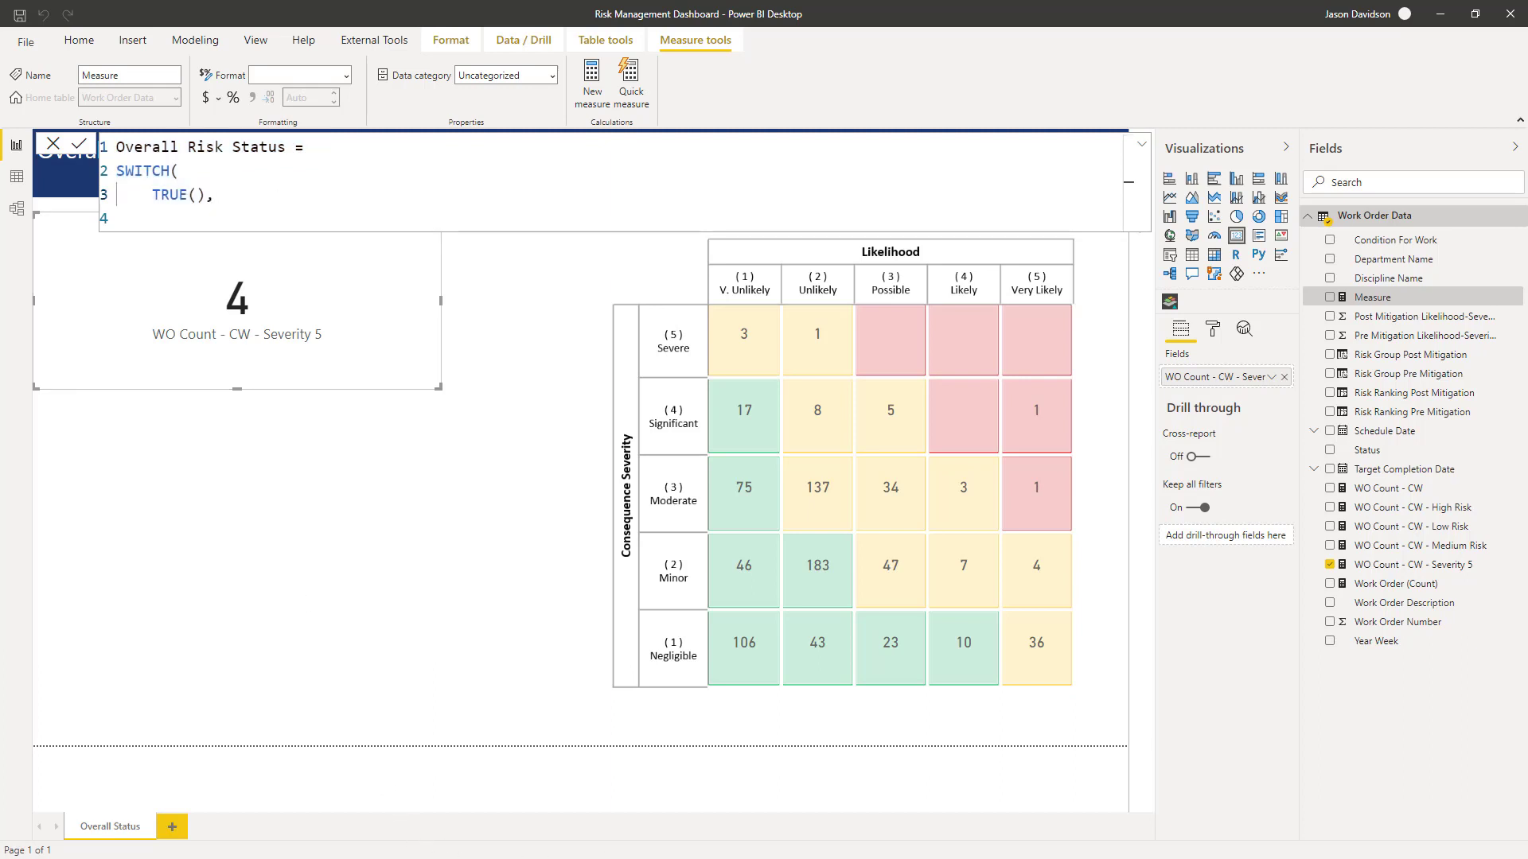
- Check the reference risk rules, then add the condition [WO Count - CW - High Risk]>0 returning "Red - Critical"
click(330, 858)
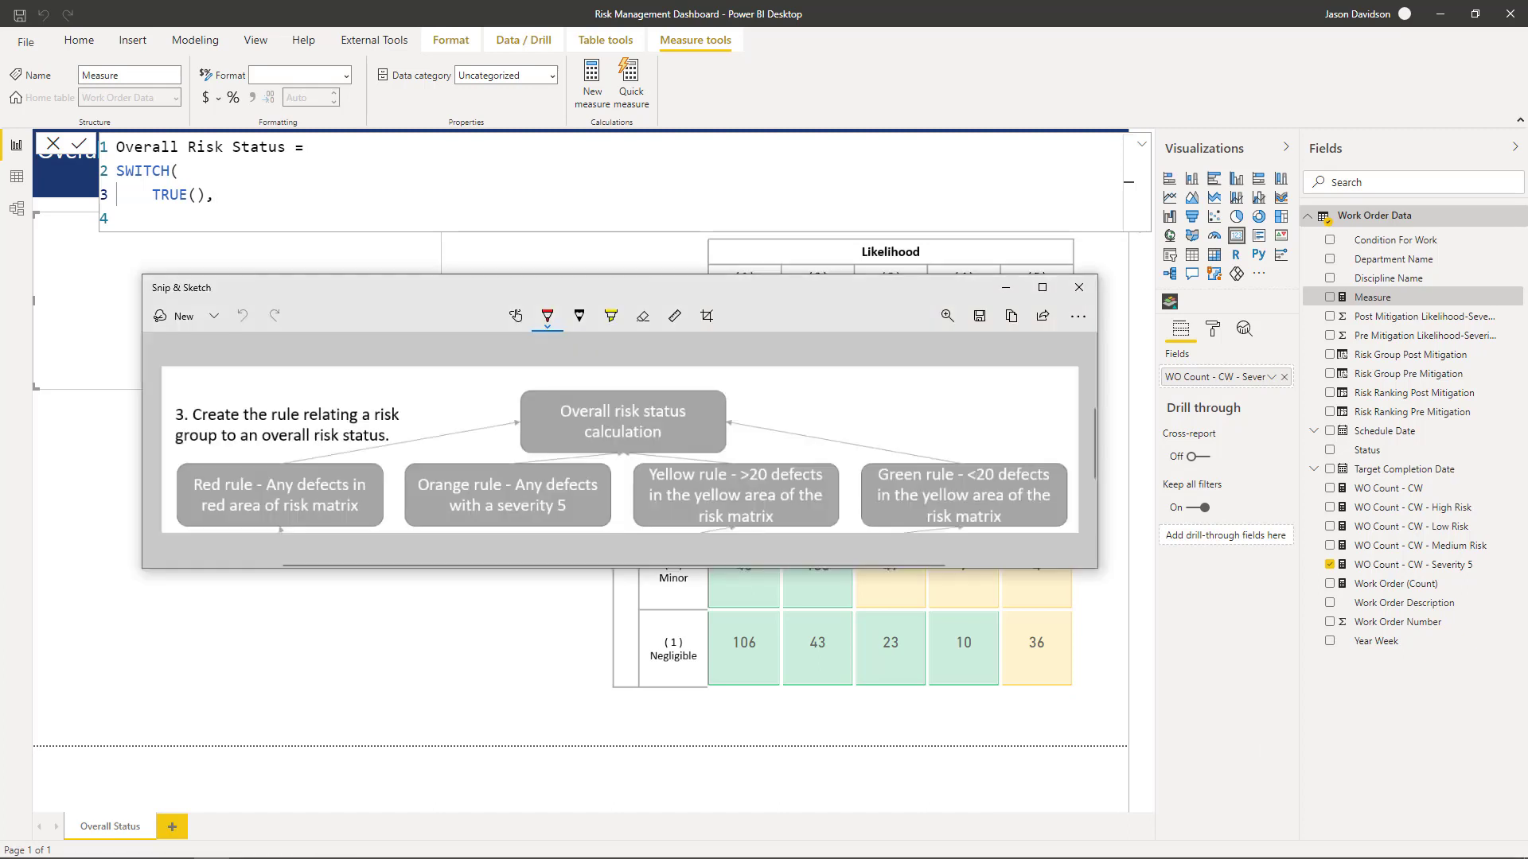
drag(577, 298, 561, 336)
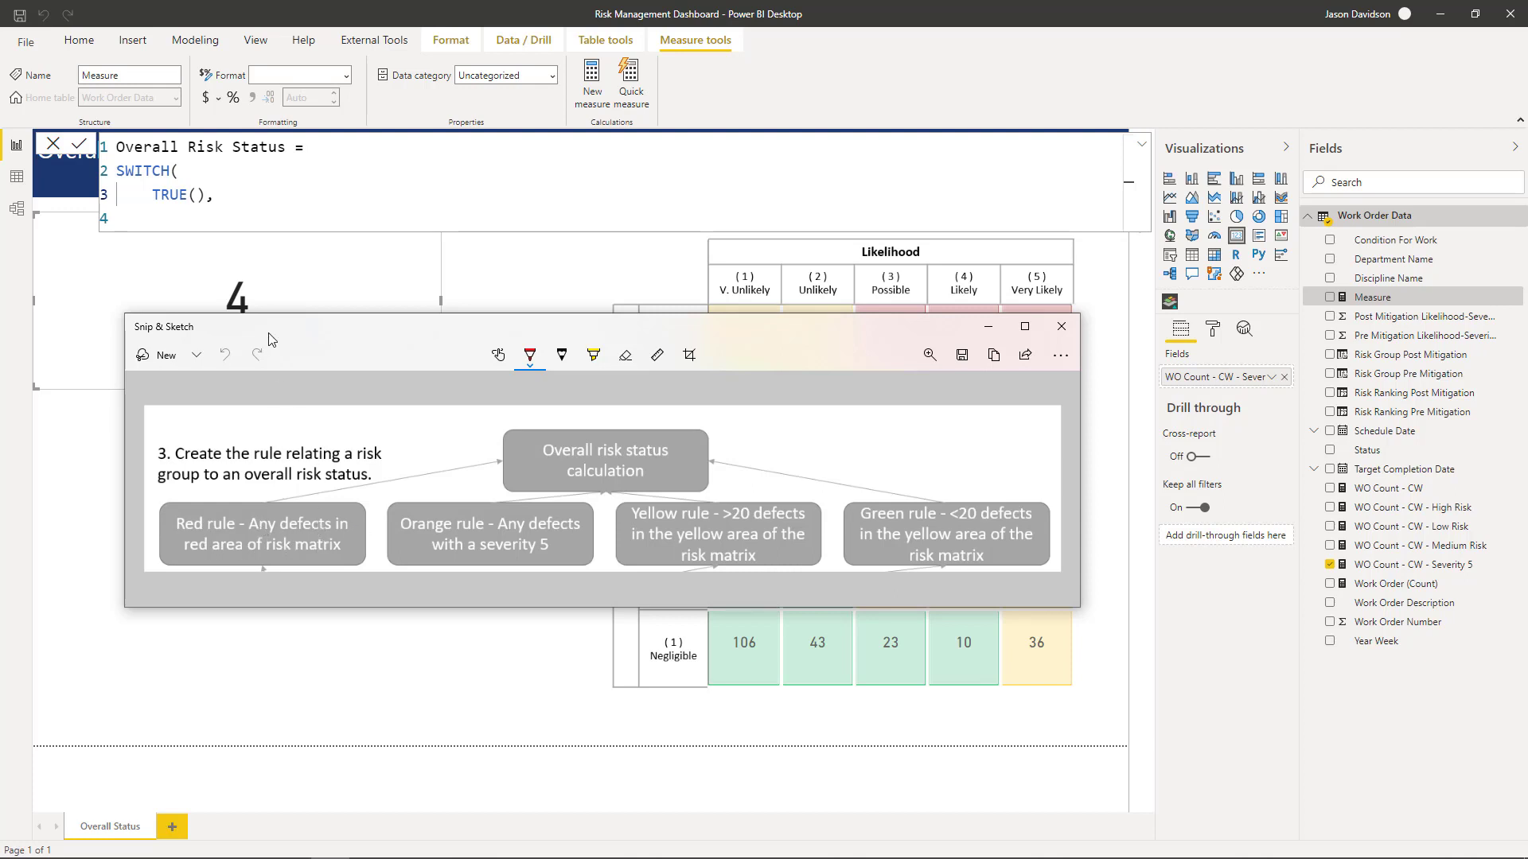
click(280, 189)
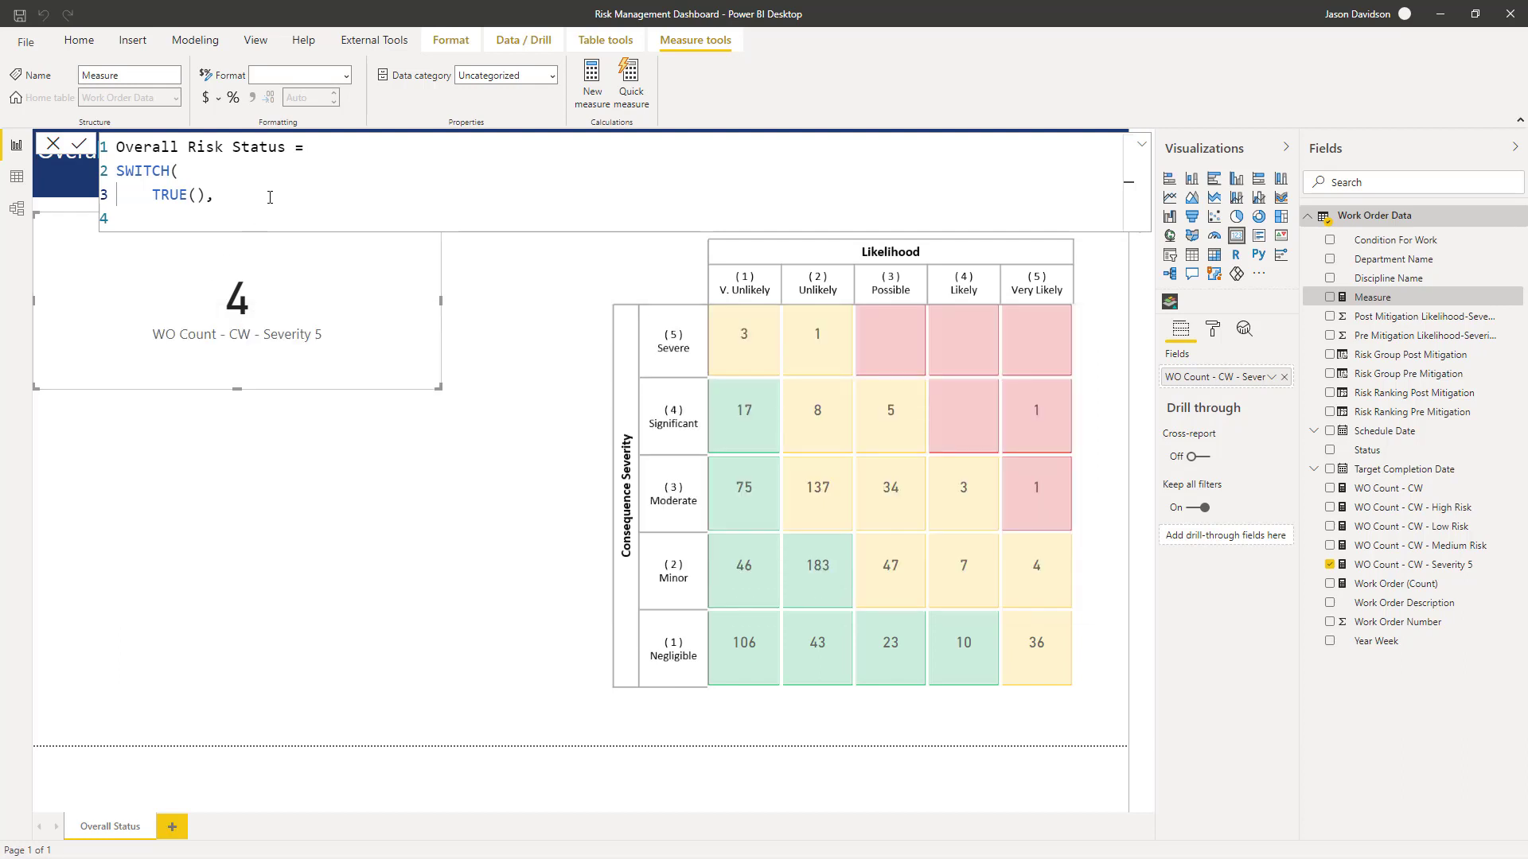
key(shift+Return)
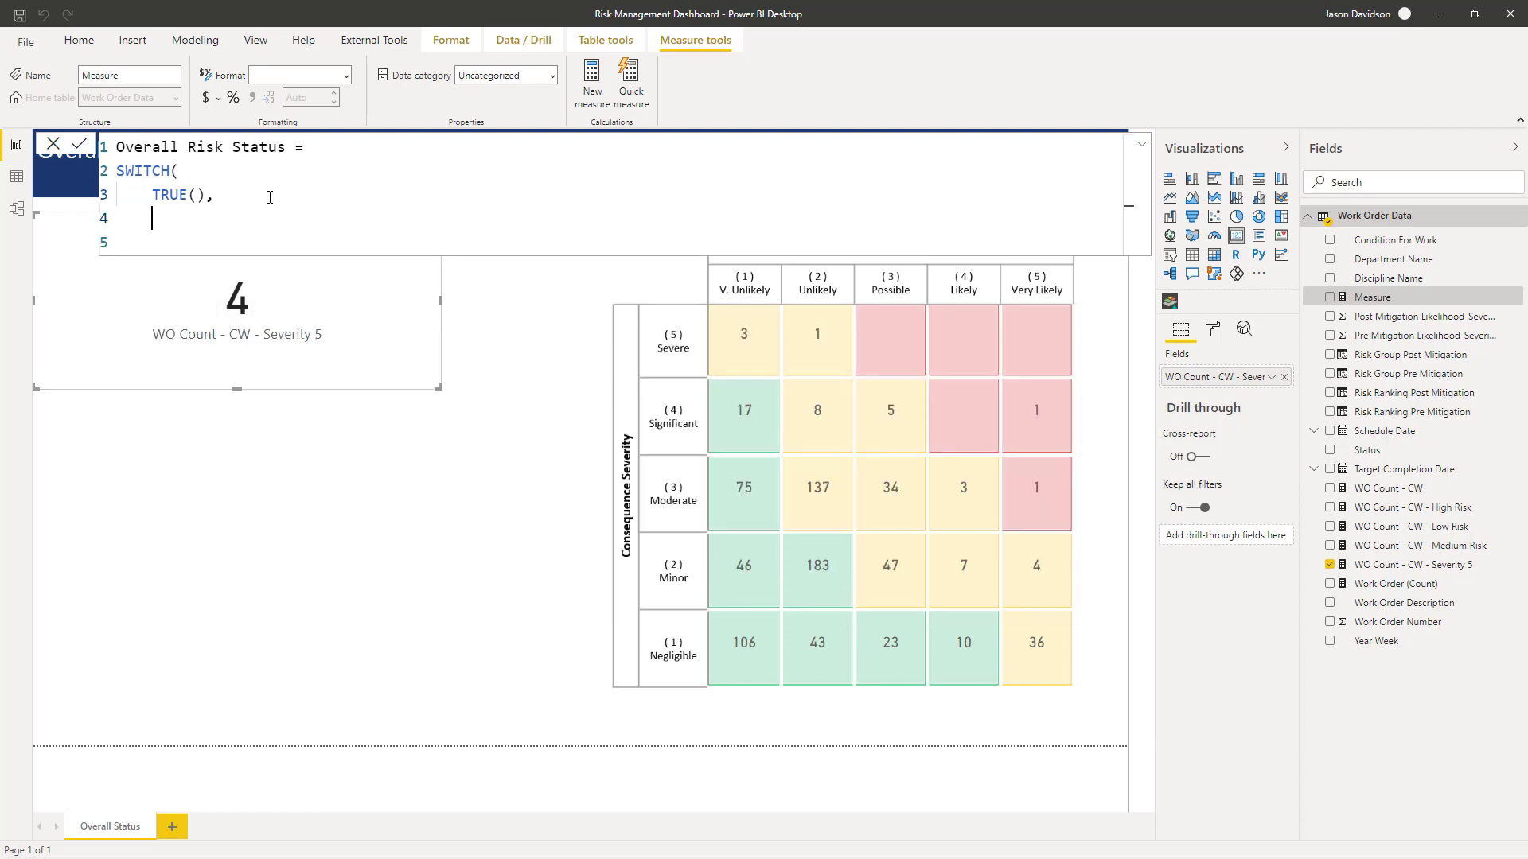
text([)
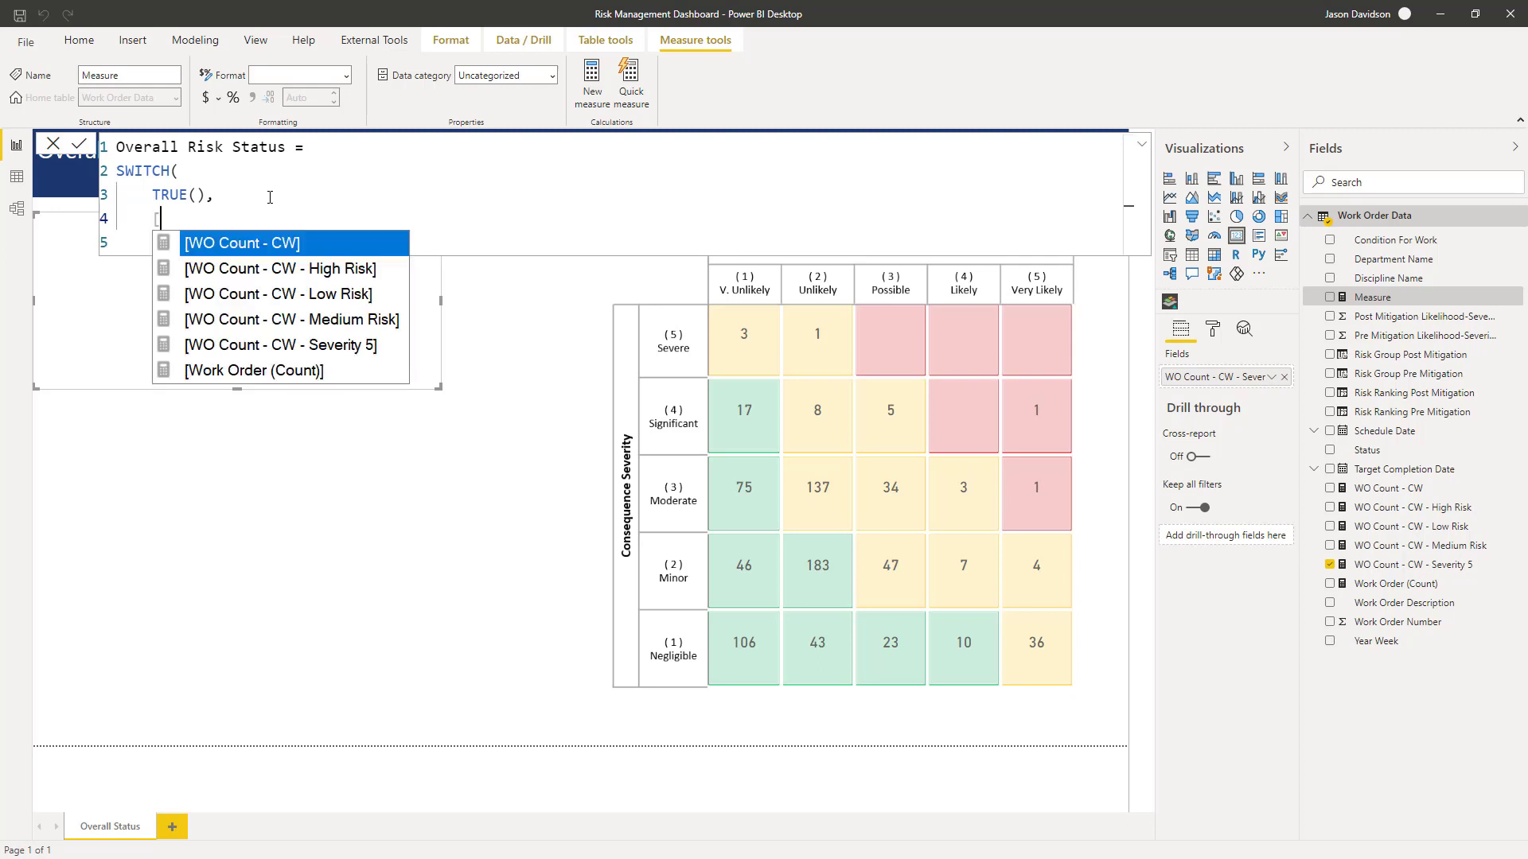
key(Down)
key(Tab)
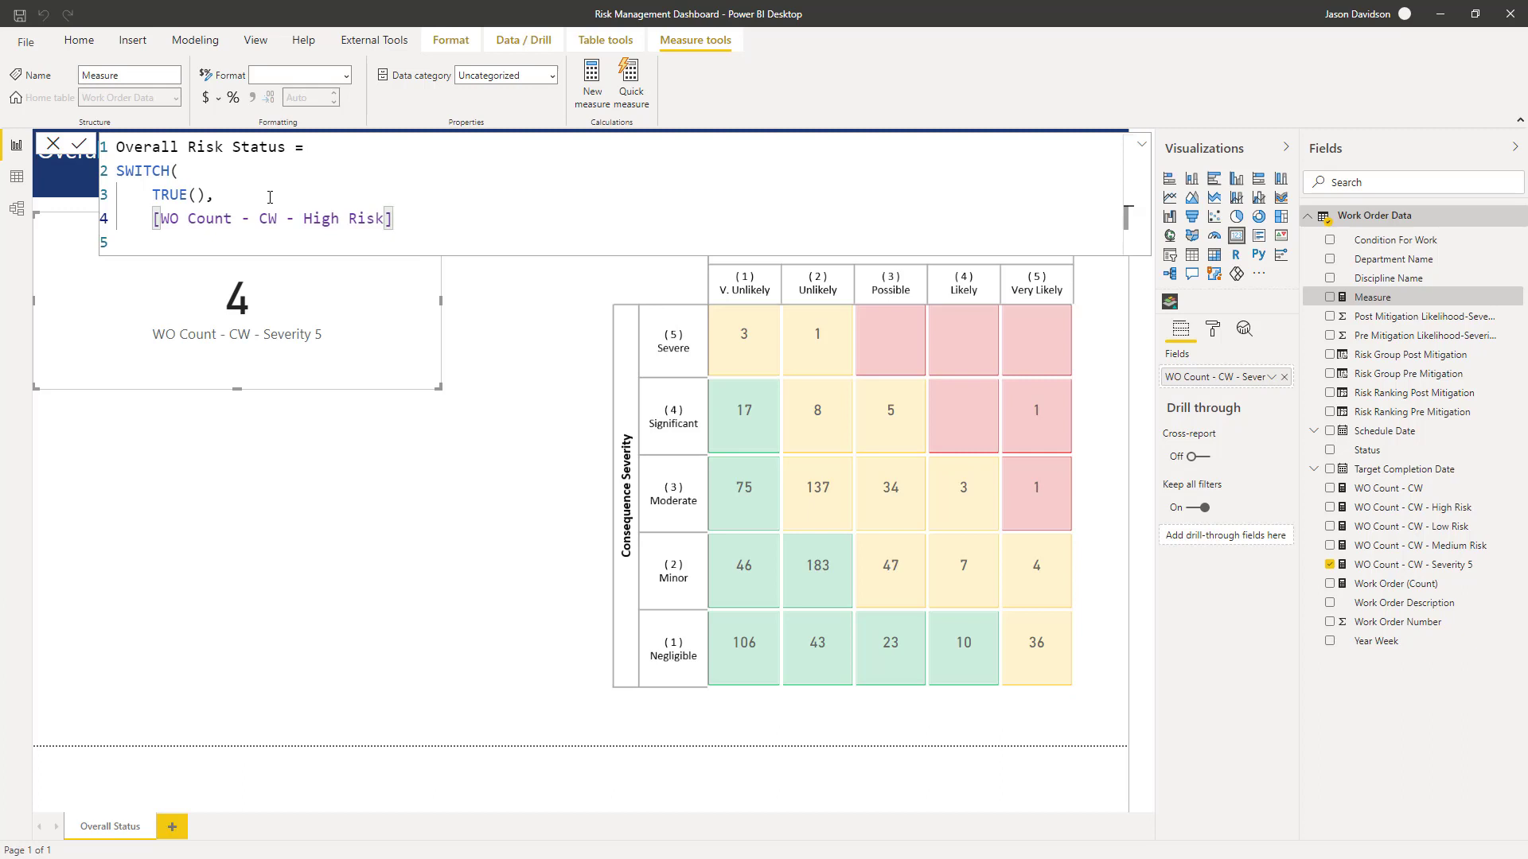
text(>0, ")
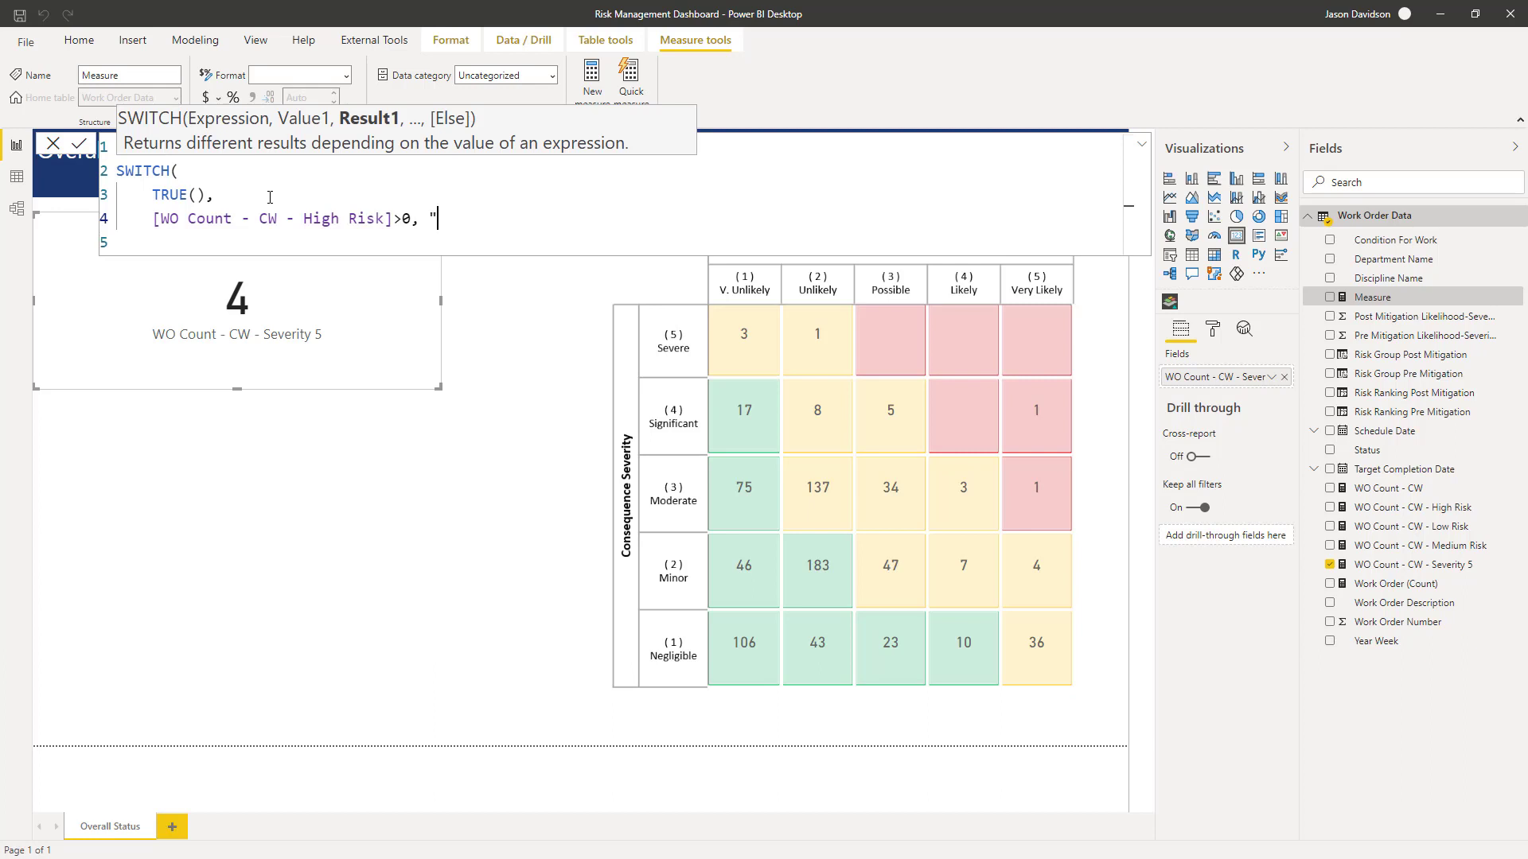
text(Red - Critical",)
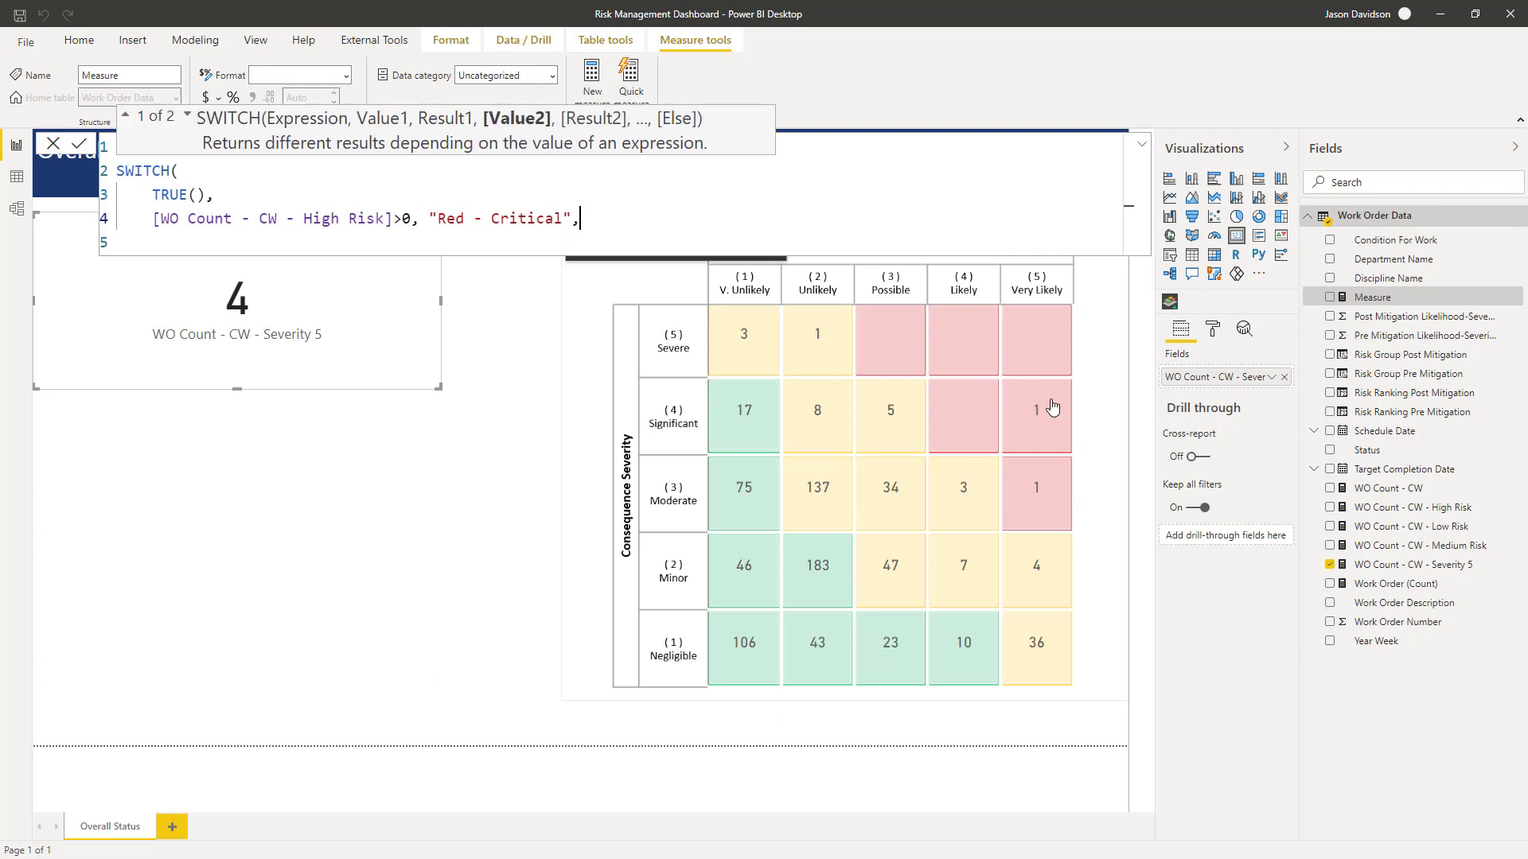
- Add a condition on a new line: [WO Count - CW - Severity 5]>0 returning "Orange - Severe"
key(shift+Return)
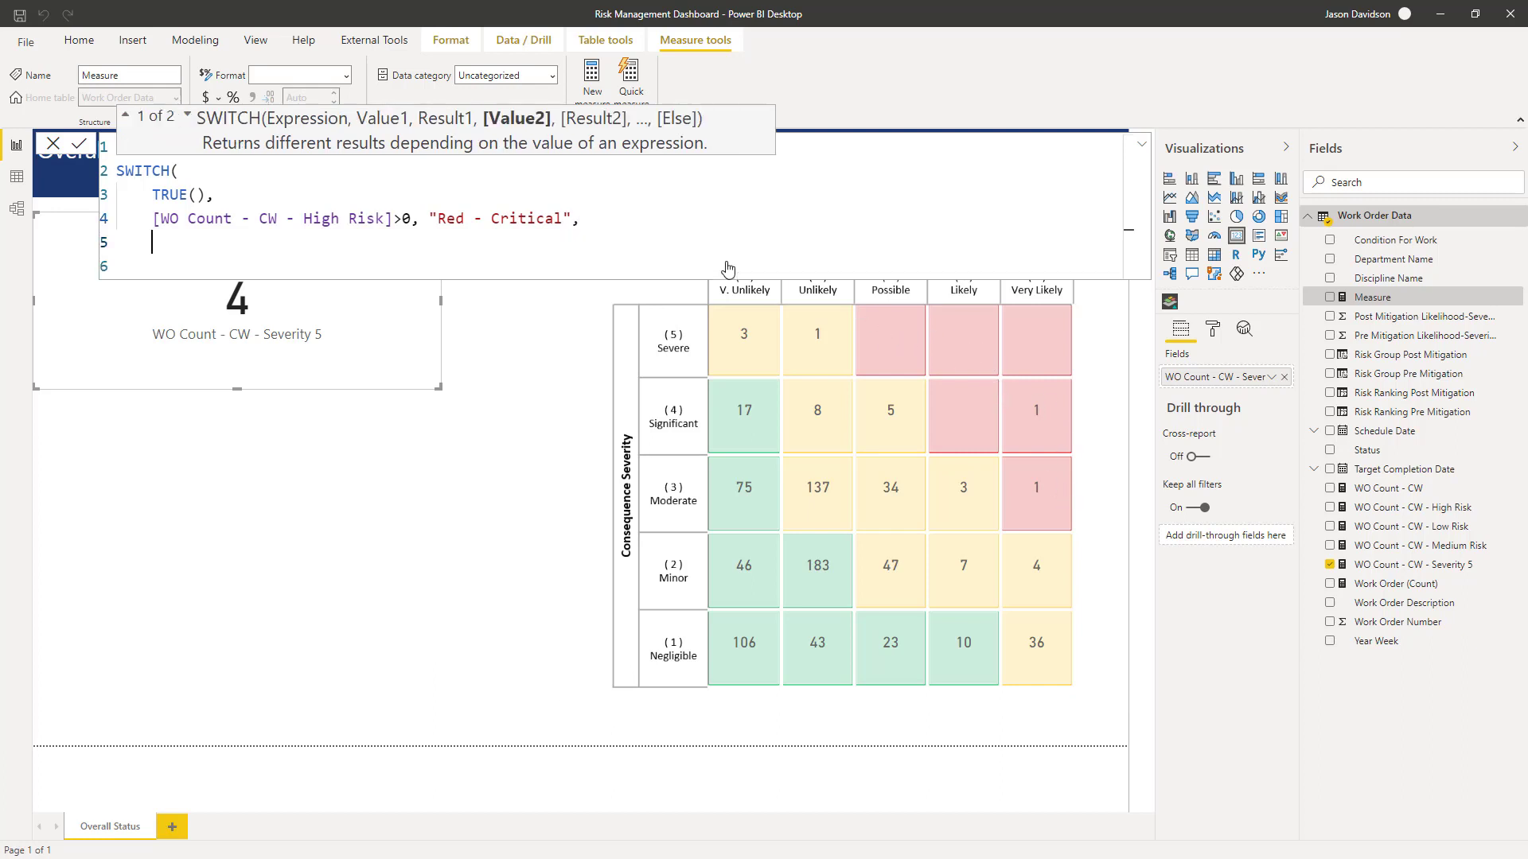
text([)
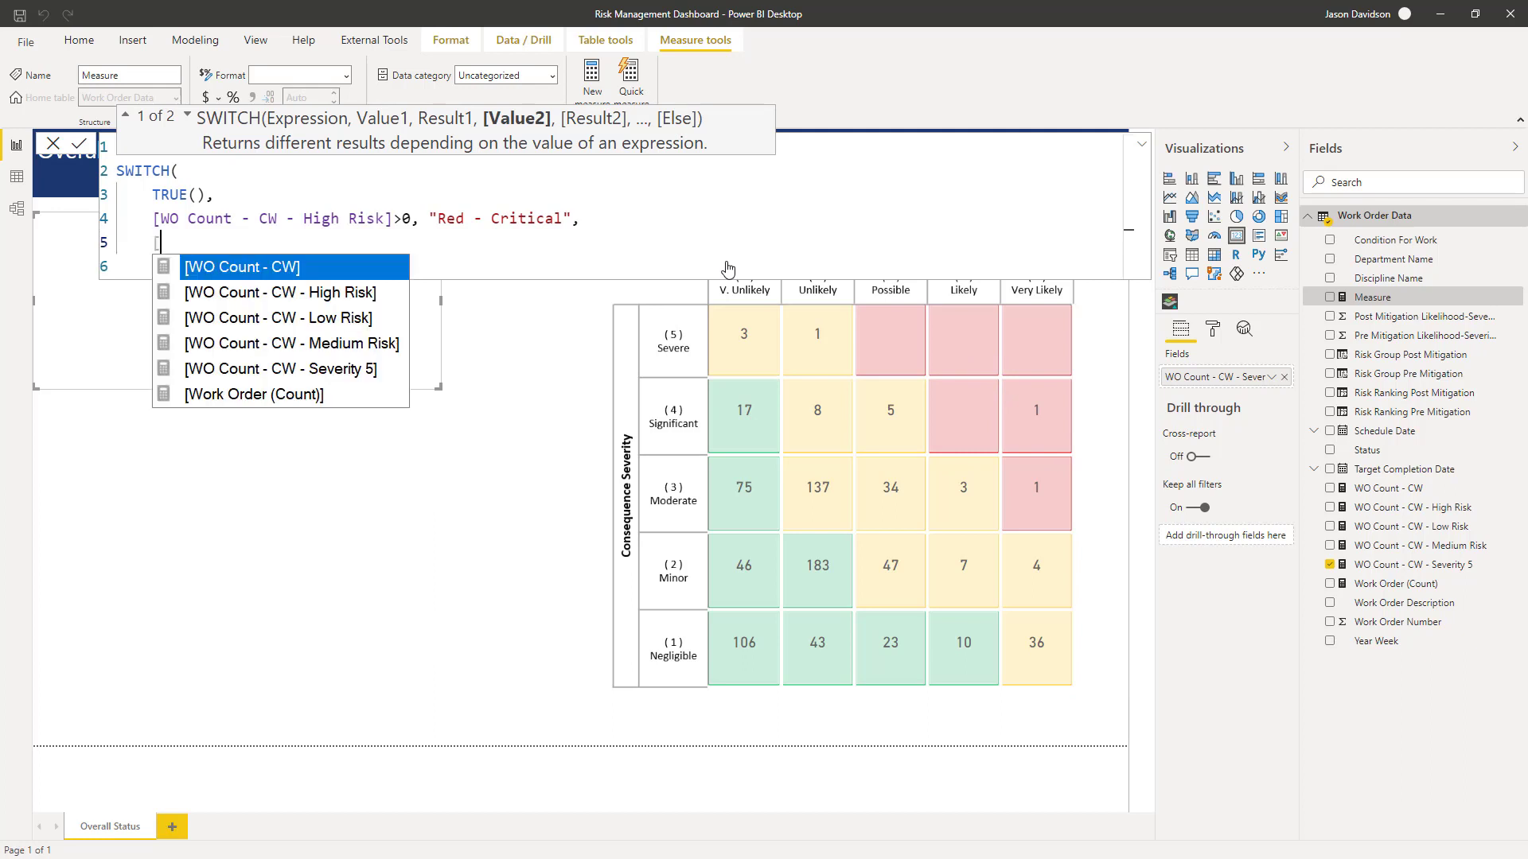
key(Down)
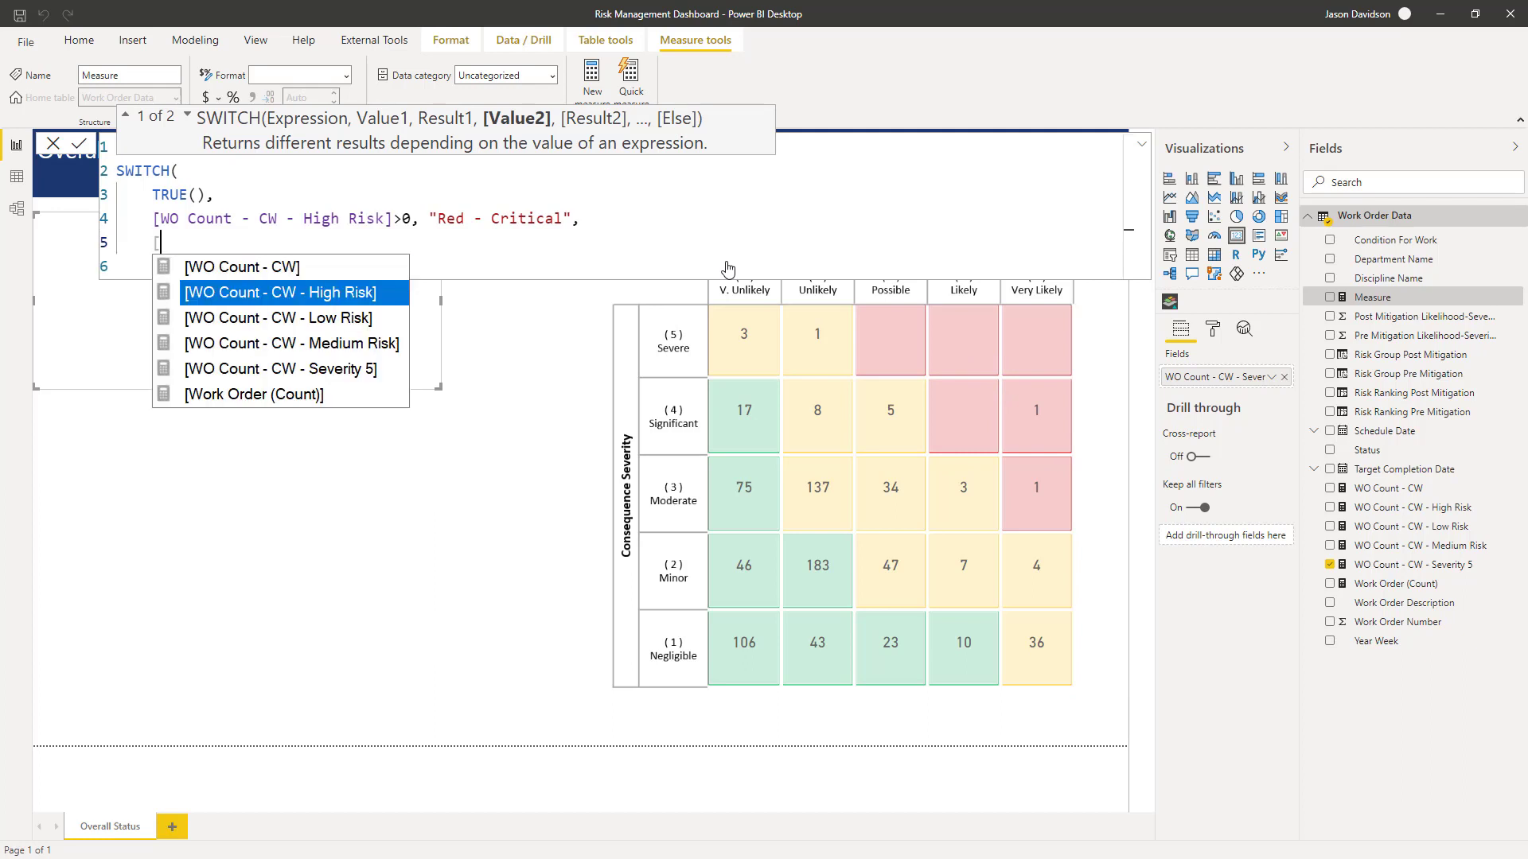
key(Down)
key(Down)
key(Tab)
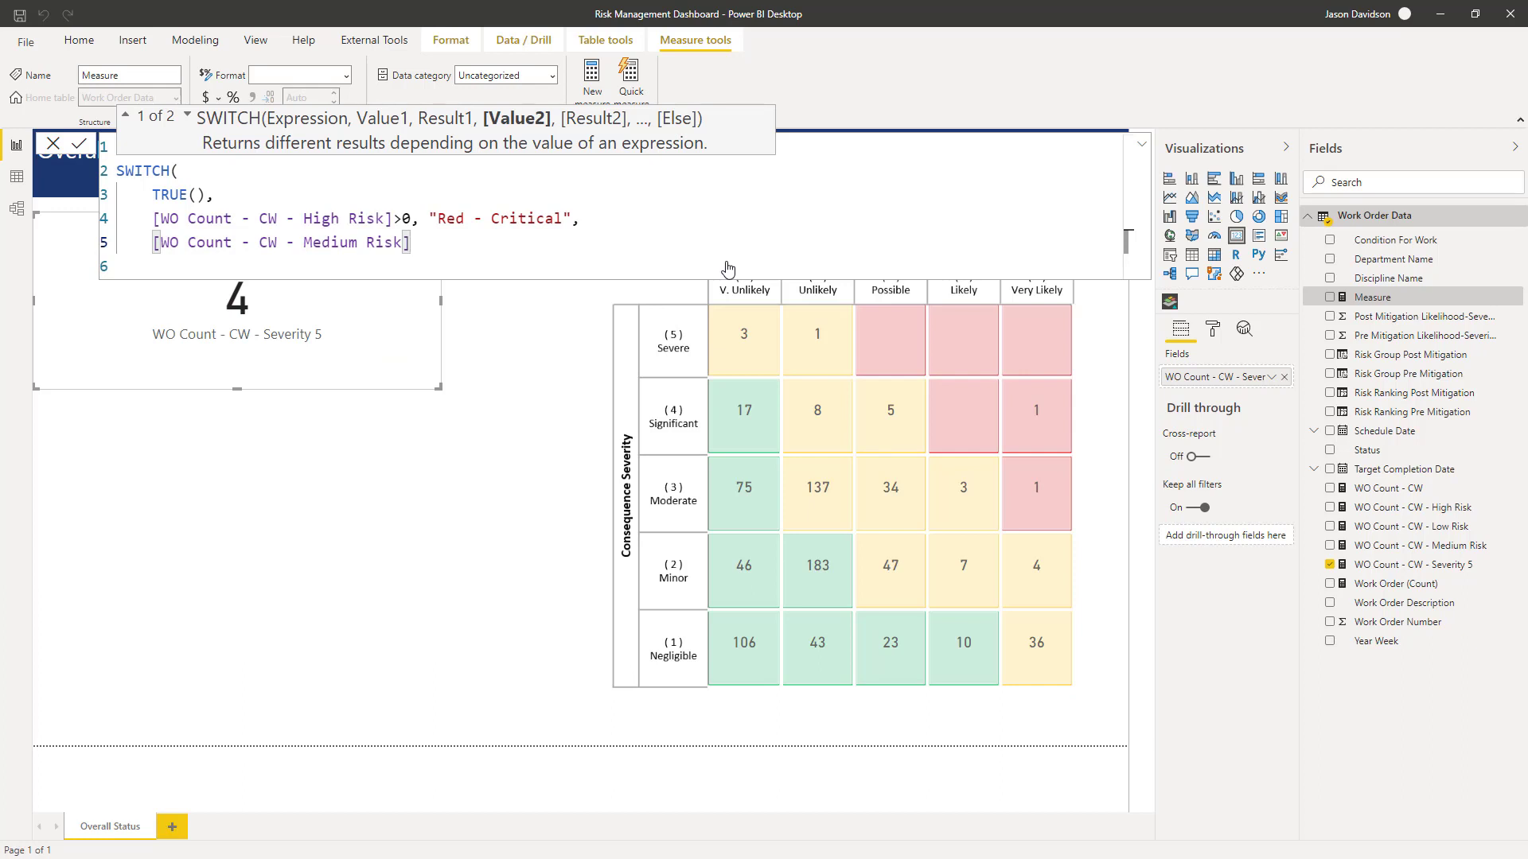
key(BackSpace)
key(BackSpace)
key(BackSpace)
key(BackSpace)
key(BackSpace)
key(BackSpace)
key(BackSpace)
key(BackSpace)
key(BackSpace)
key(BackSpace)
key(BackSpace)
key(BackSpace)
key(BackSpace)
key(BackSpace)
key(BackSpace)
key(BackSpace)
key(BackSpace)
key(BackSpace)
key(BackSpace)
key(BackSpace)
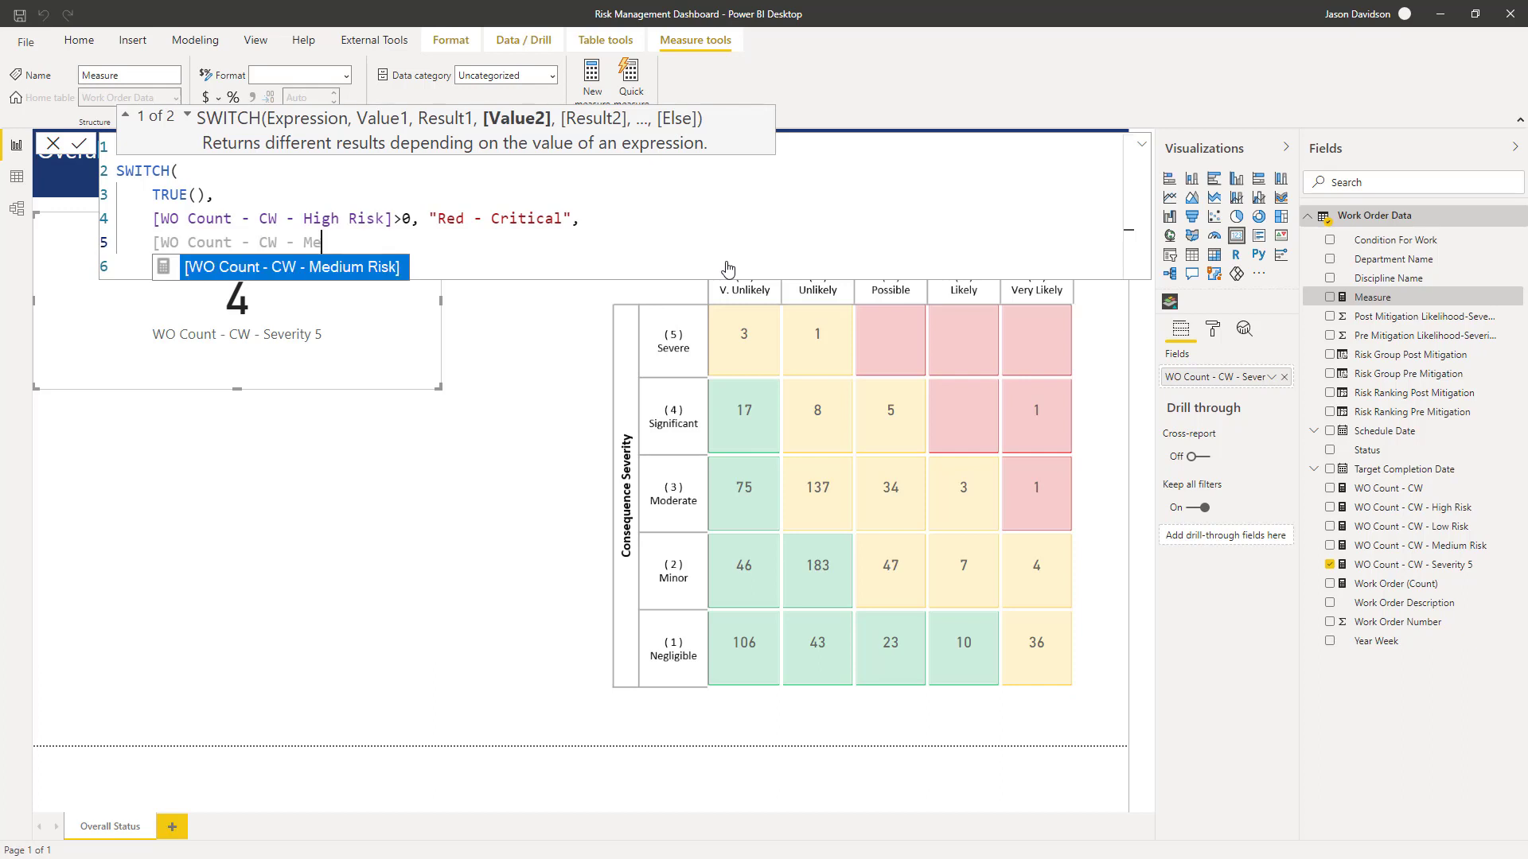
key(BackSpace)
key(BackSpace)
key(BackSpace)
key(BackSpace)
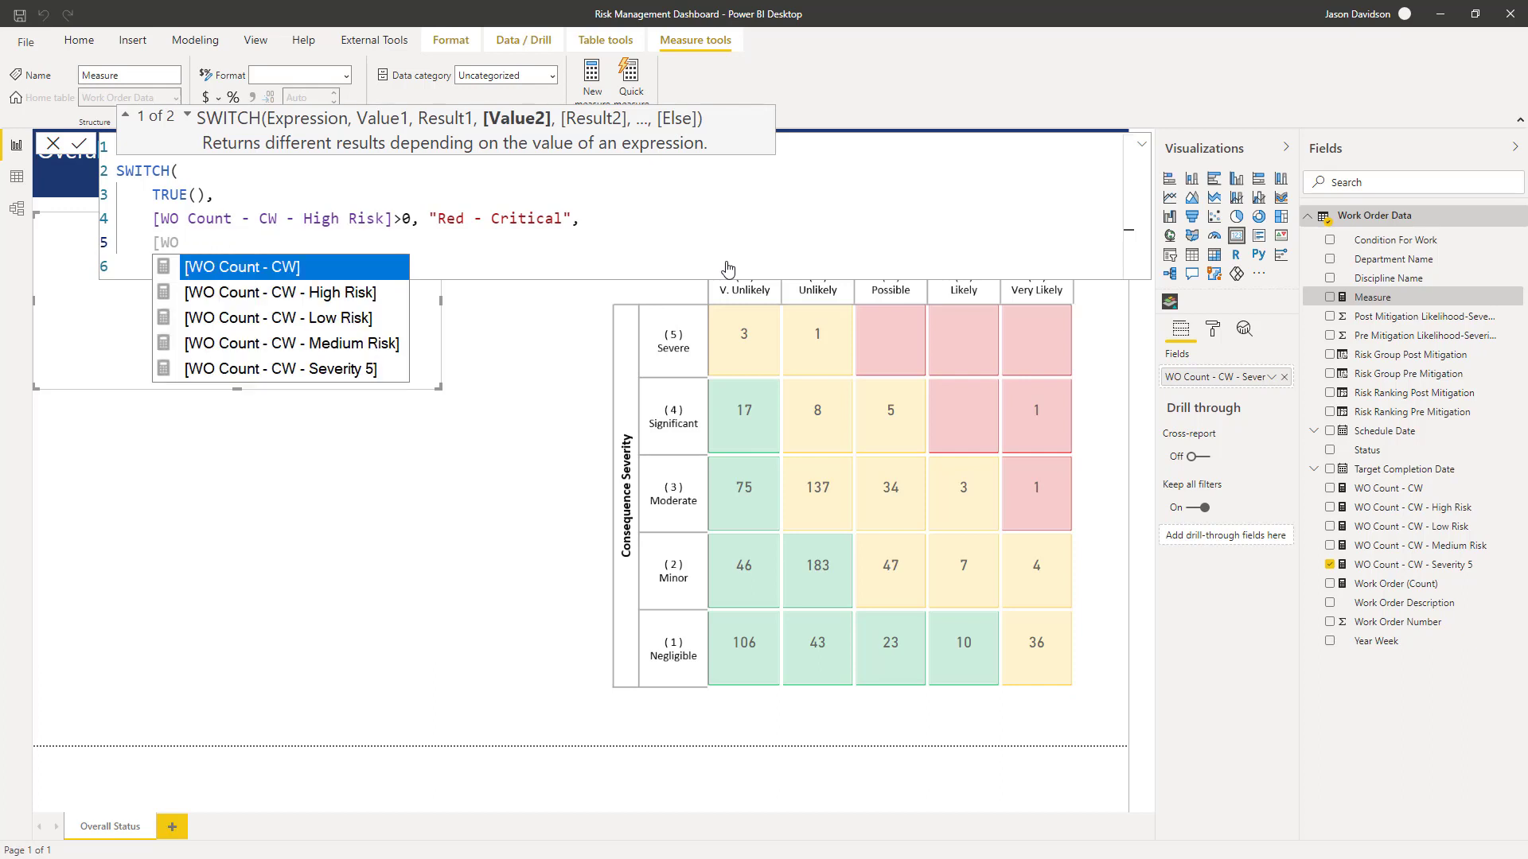
key(Down)
key(Down)
key(Down)
key(Down)
key(Tab)
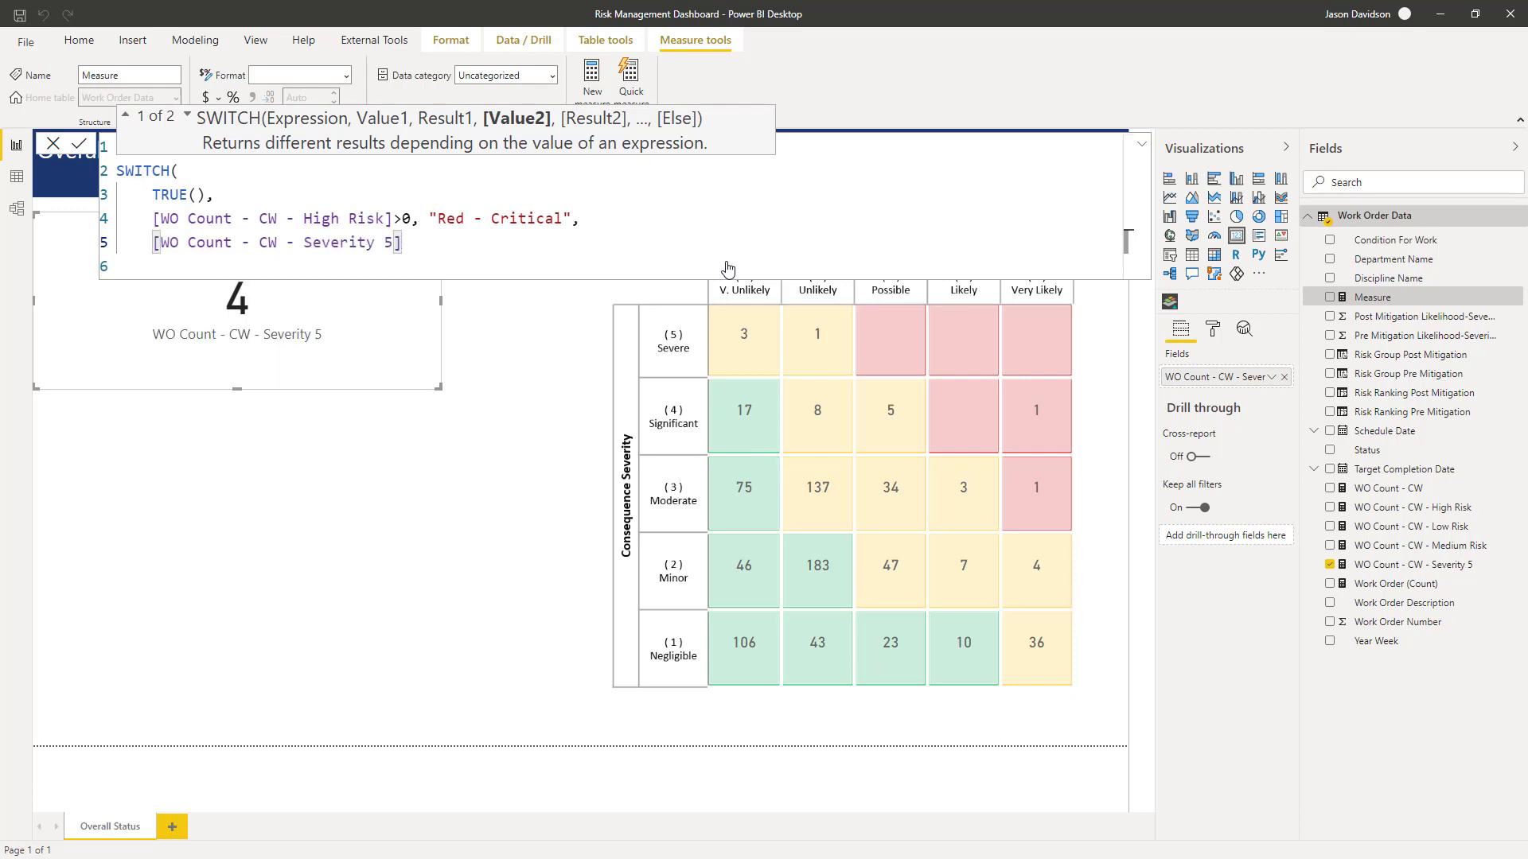
text(>0, "O)
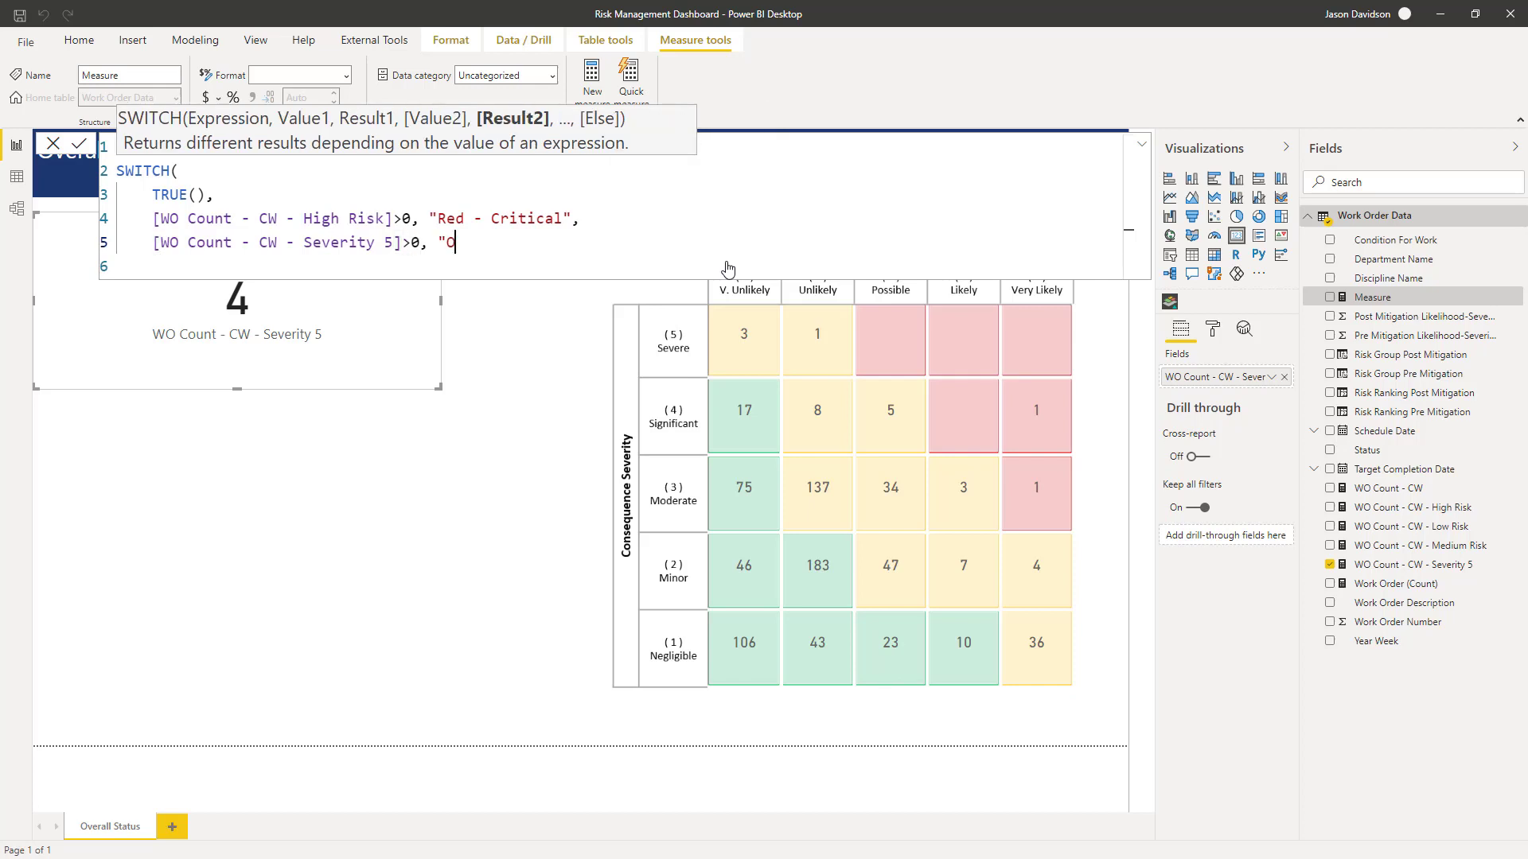
text(r)
text(ga)
key(BackSpace)
key(BackSpace)
text(ange - Severe",)
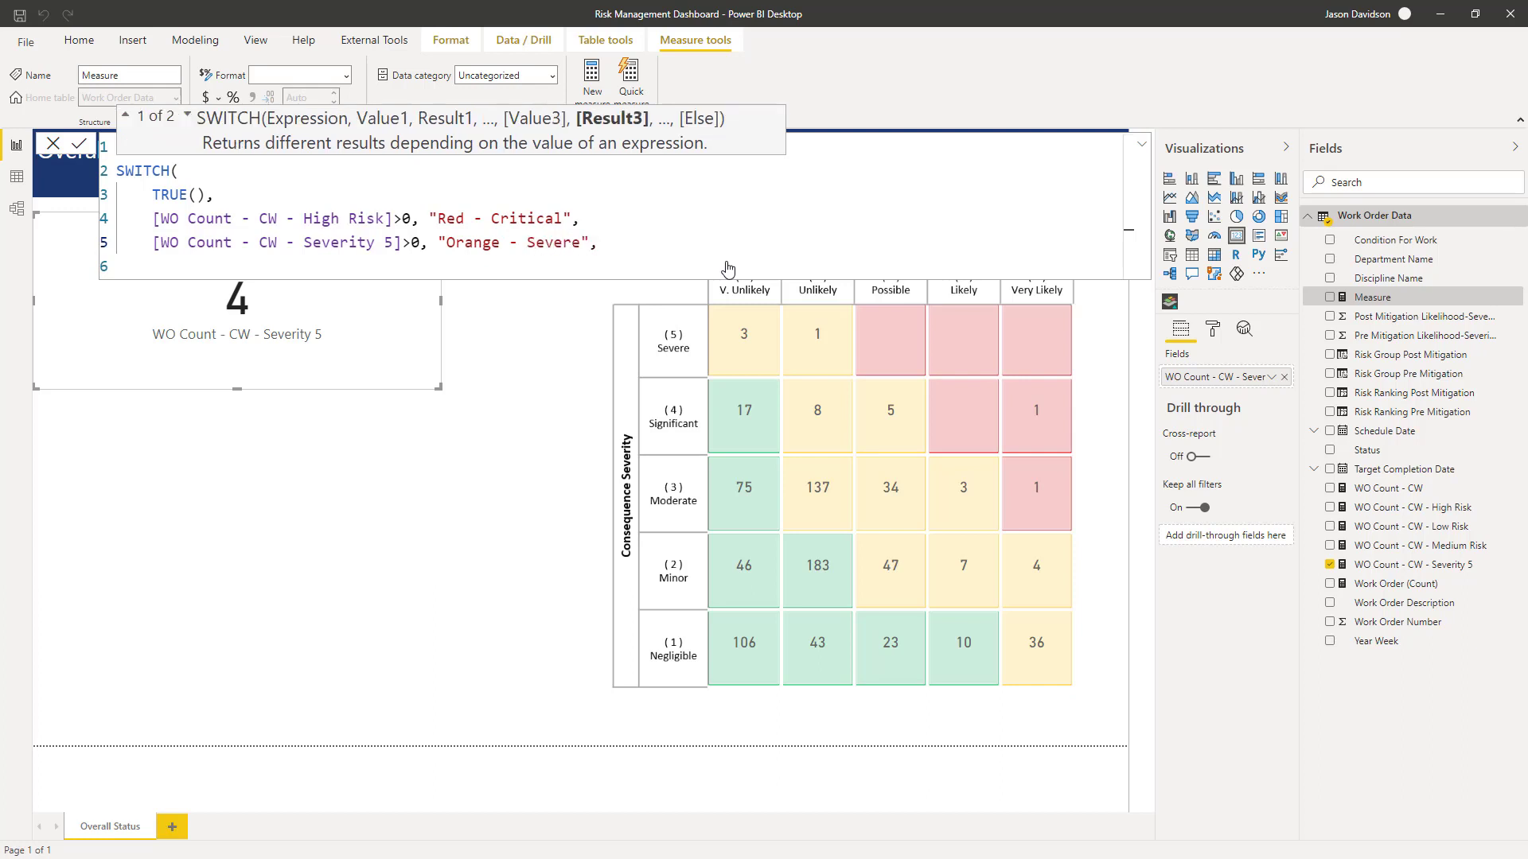
- Add a condition on a new line: [WO Count - CW - Medium Risk]>20 returning "Yellow - Substantial"
key(shift+Return)
text([)
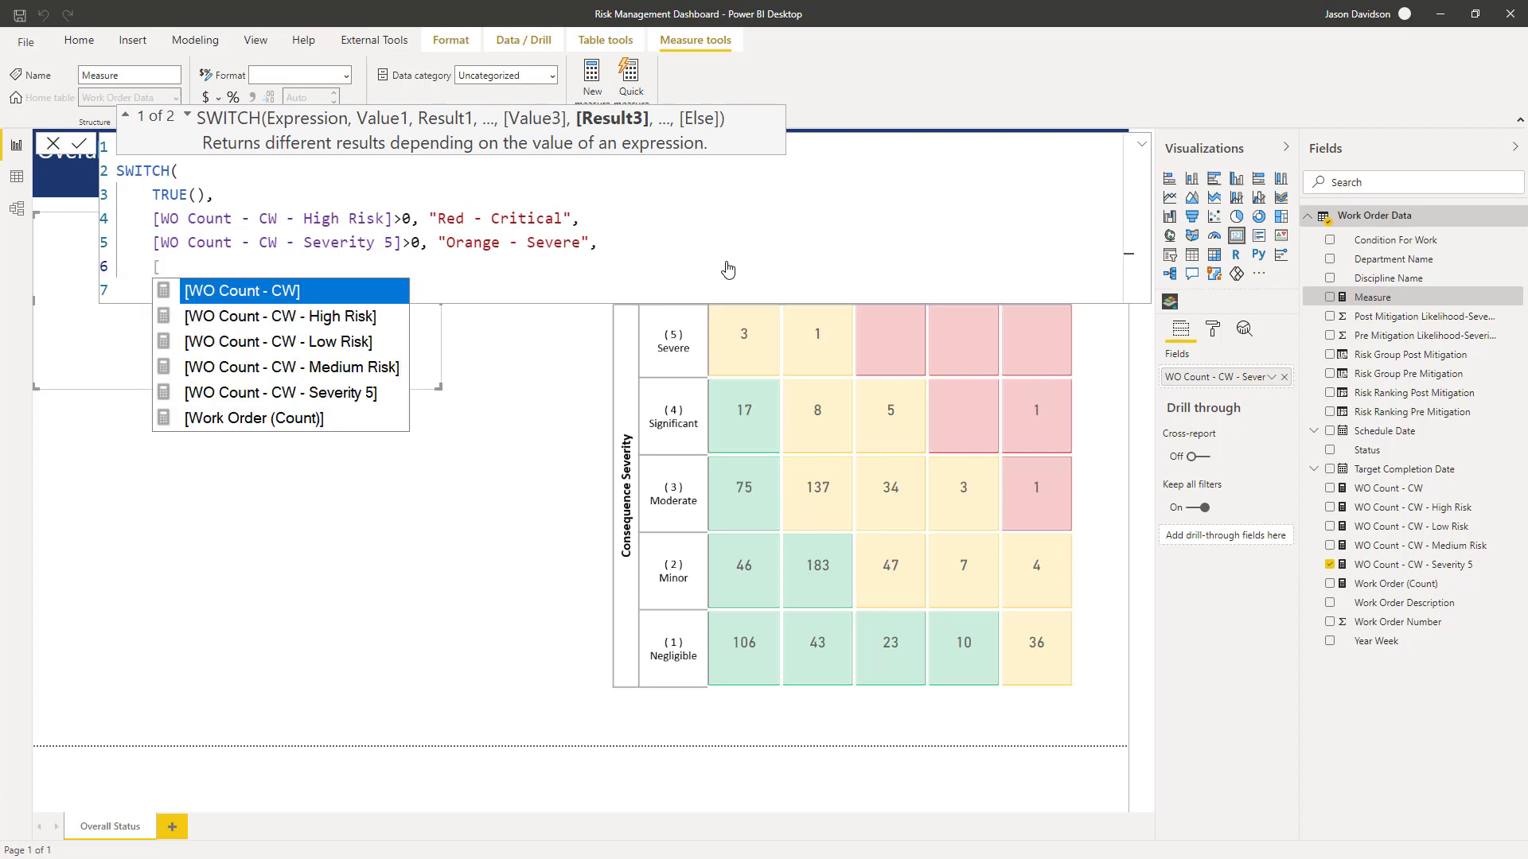
key(Down)
key(Down)
key(Down)
key(Tab)
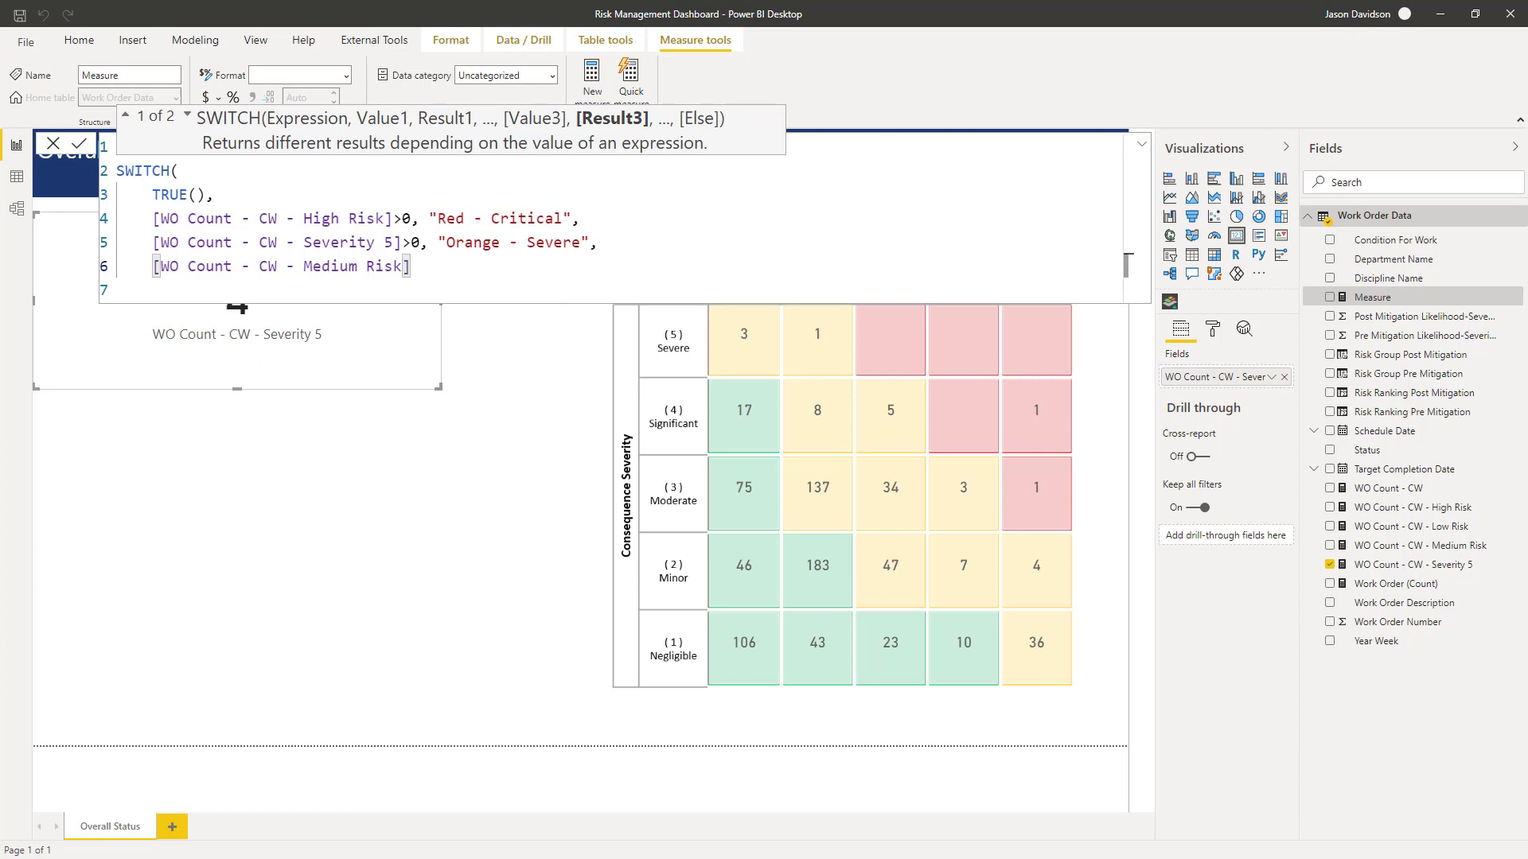
key(alt+Tab)
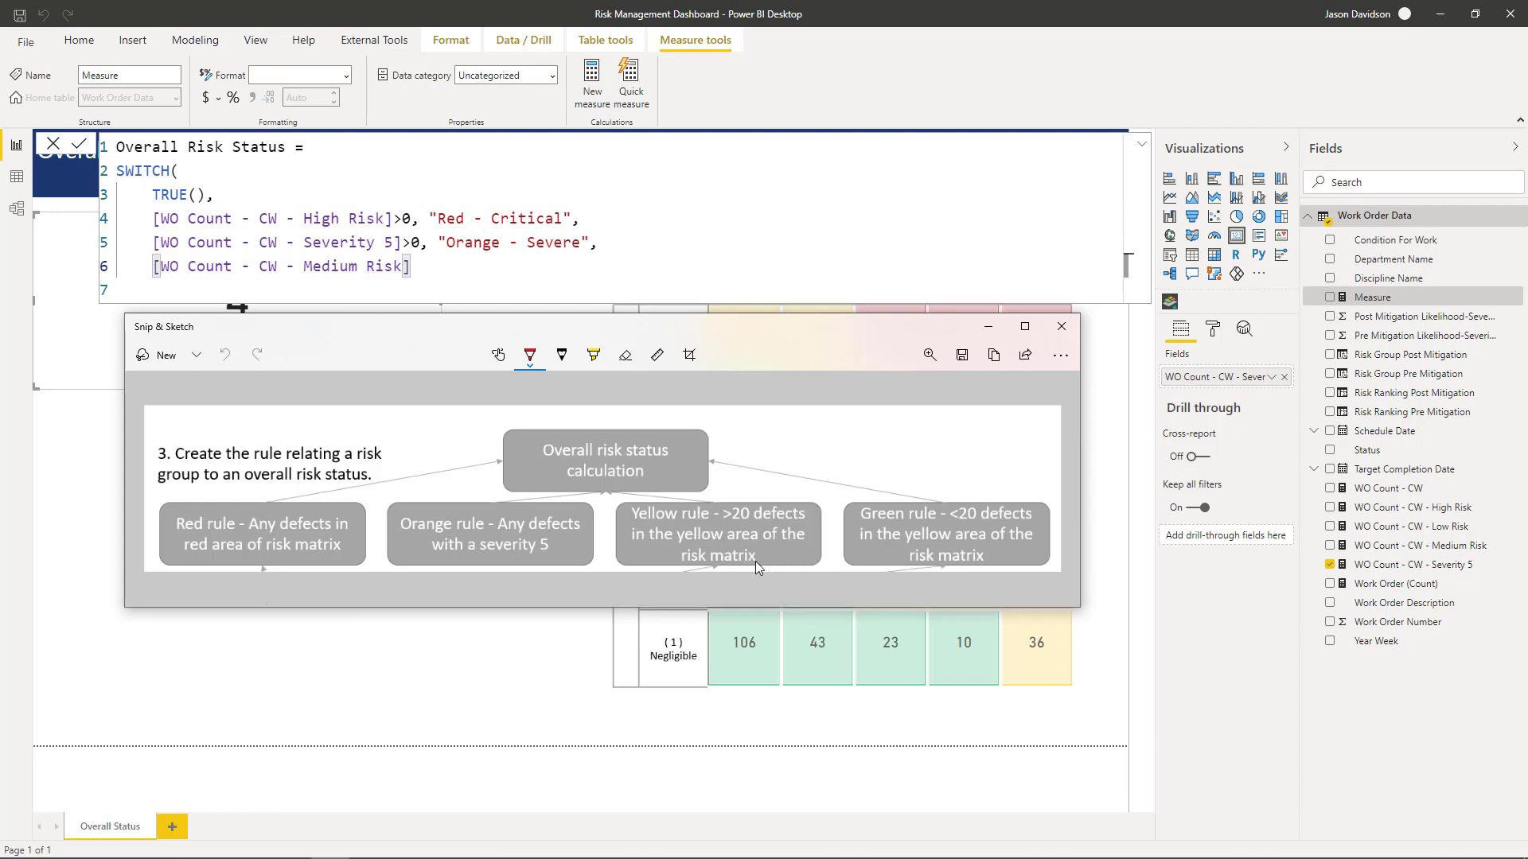
click(411, 267)
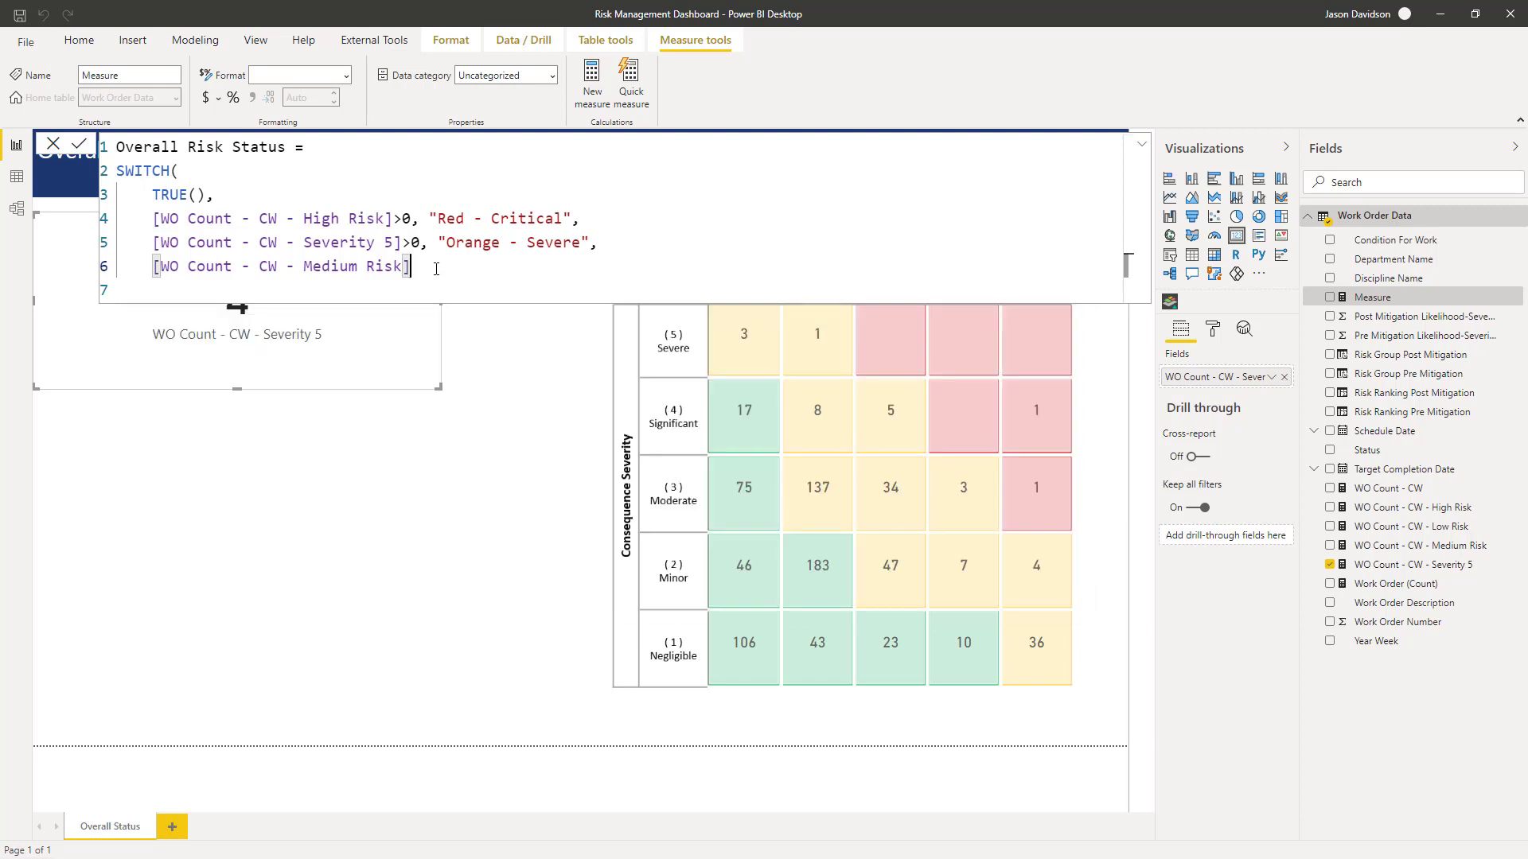
text(>)
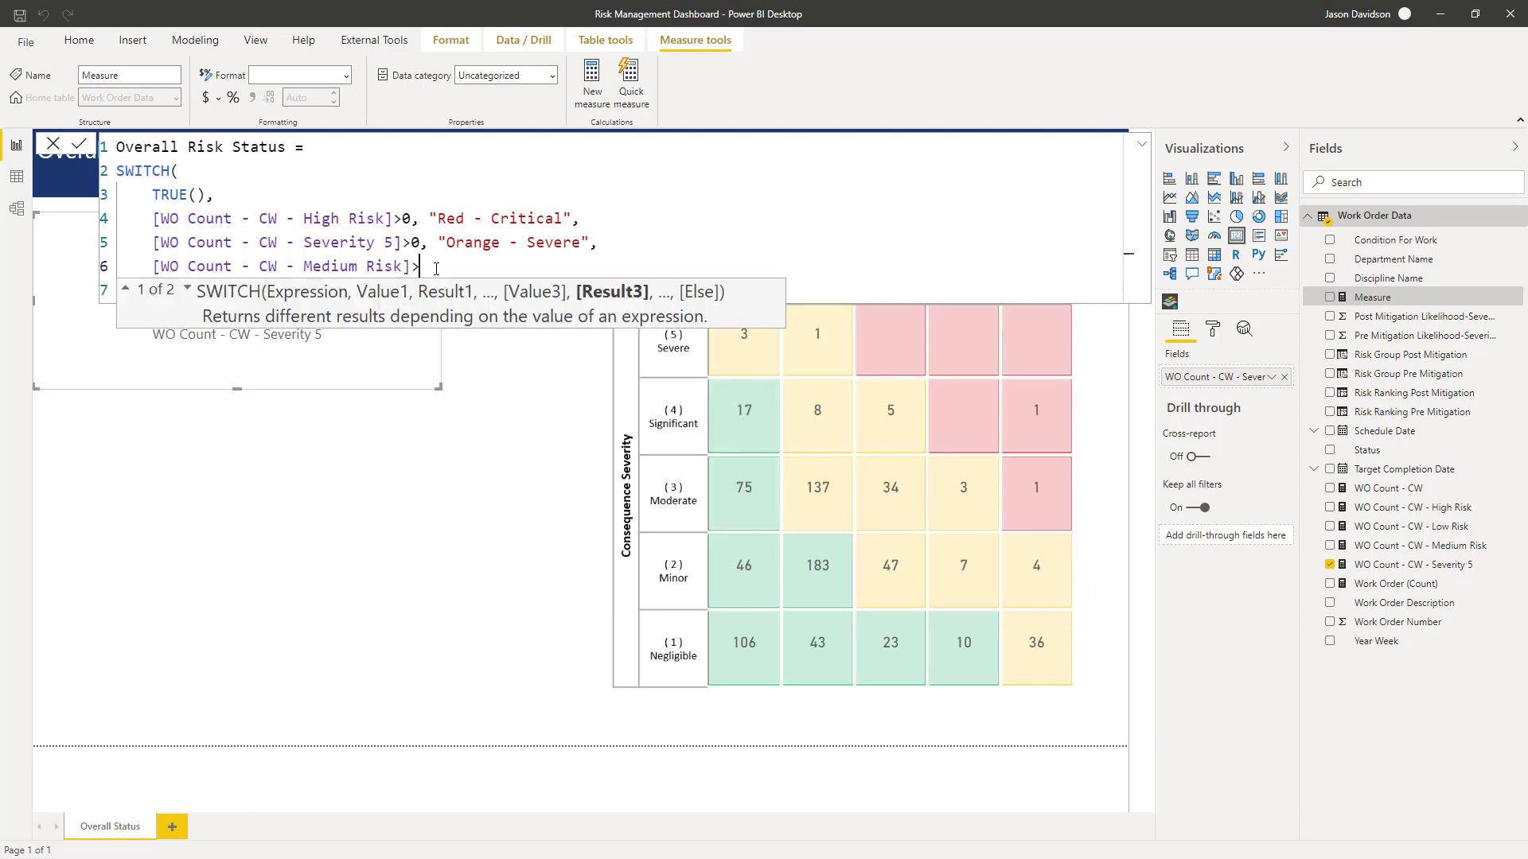
text(20)
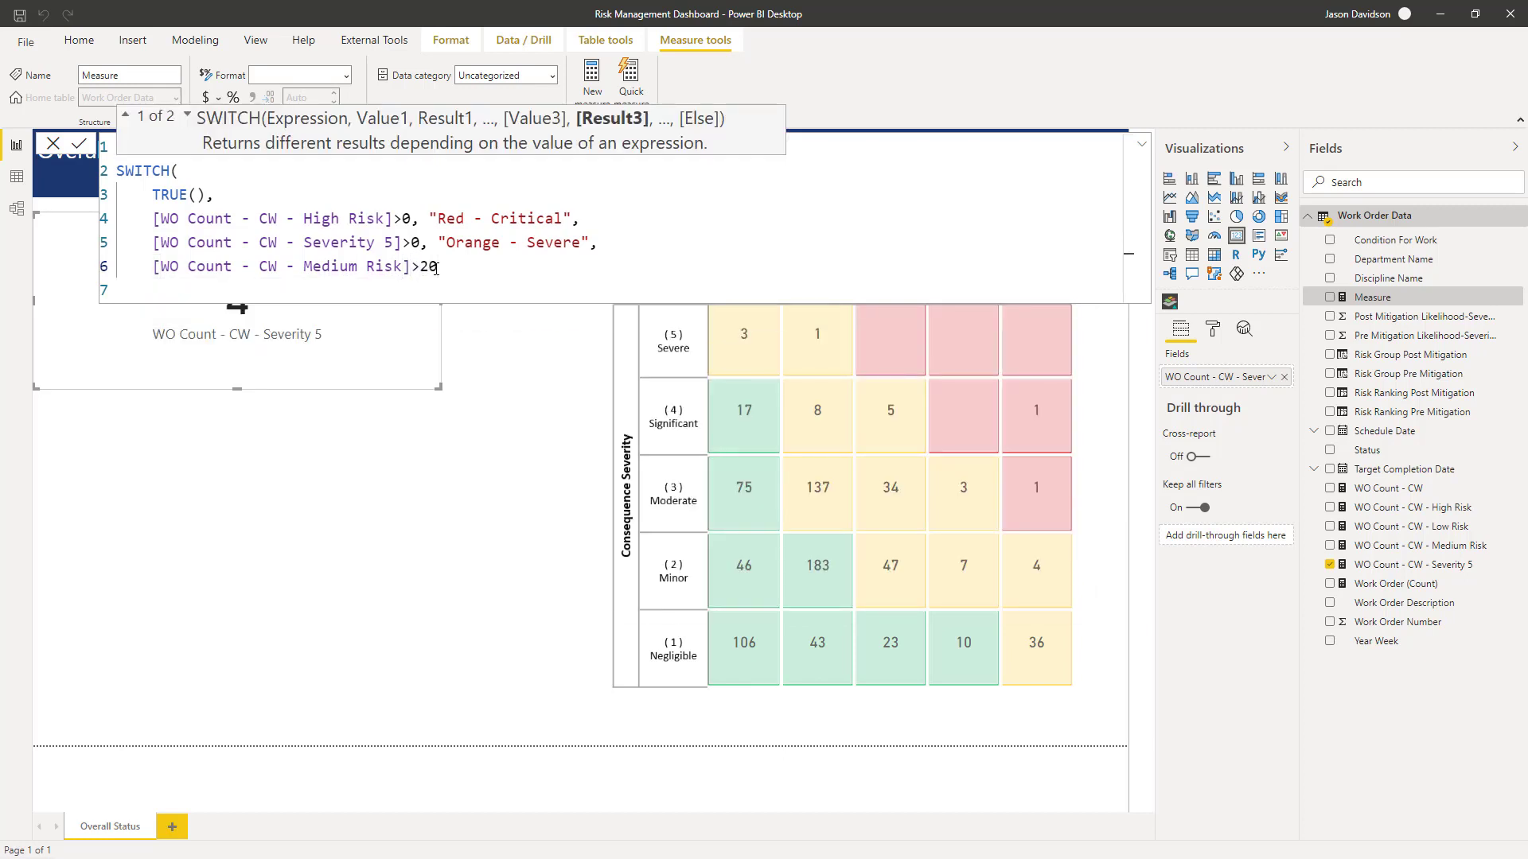
text(, "Yellow -)
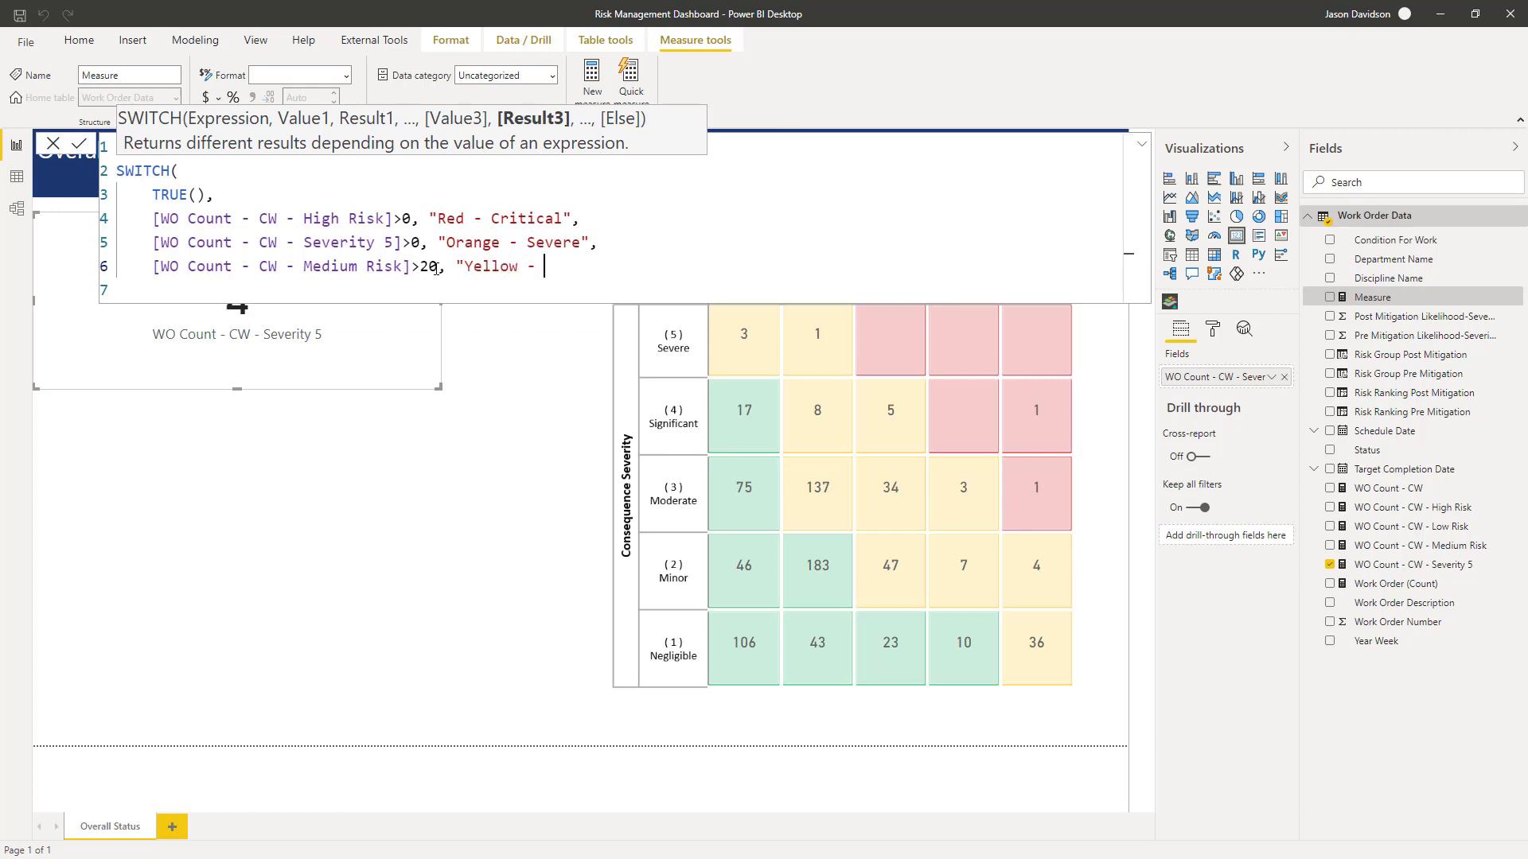
text( Substantial",)
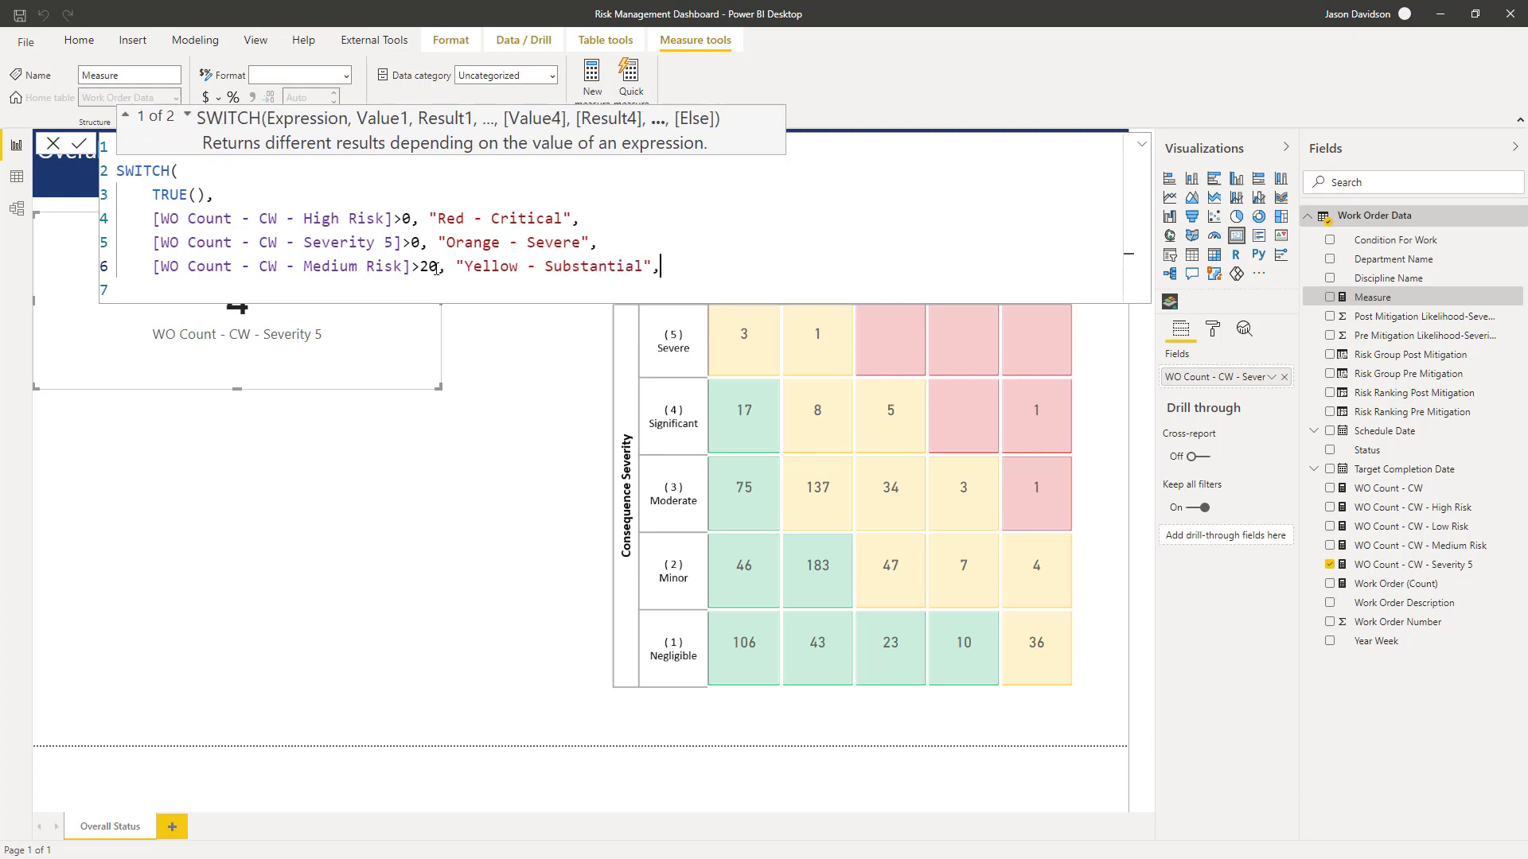
- Add the final condition [WO Count - CW - Medium Risk]<=20 returning "Green - Low", close the SWITCH, and commit the measure
key(shift+Return)
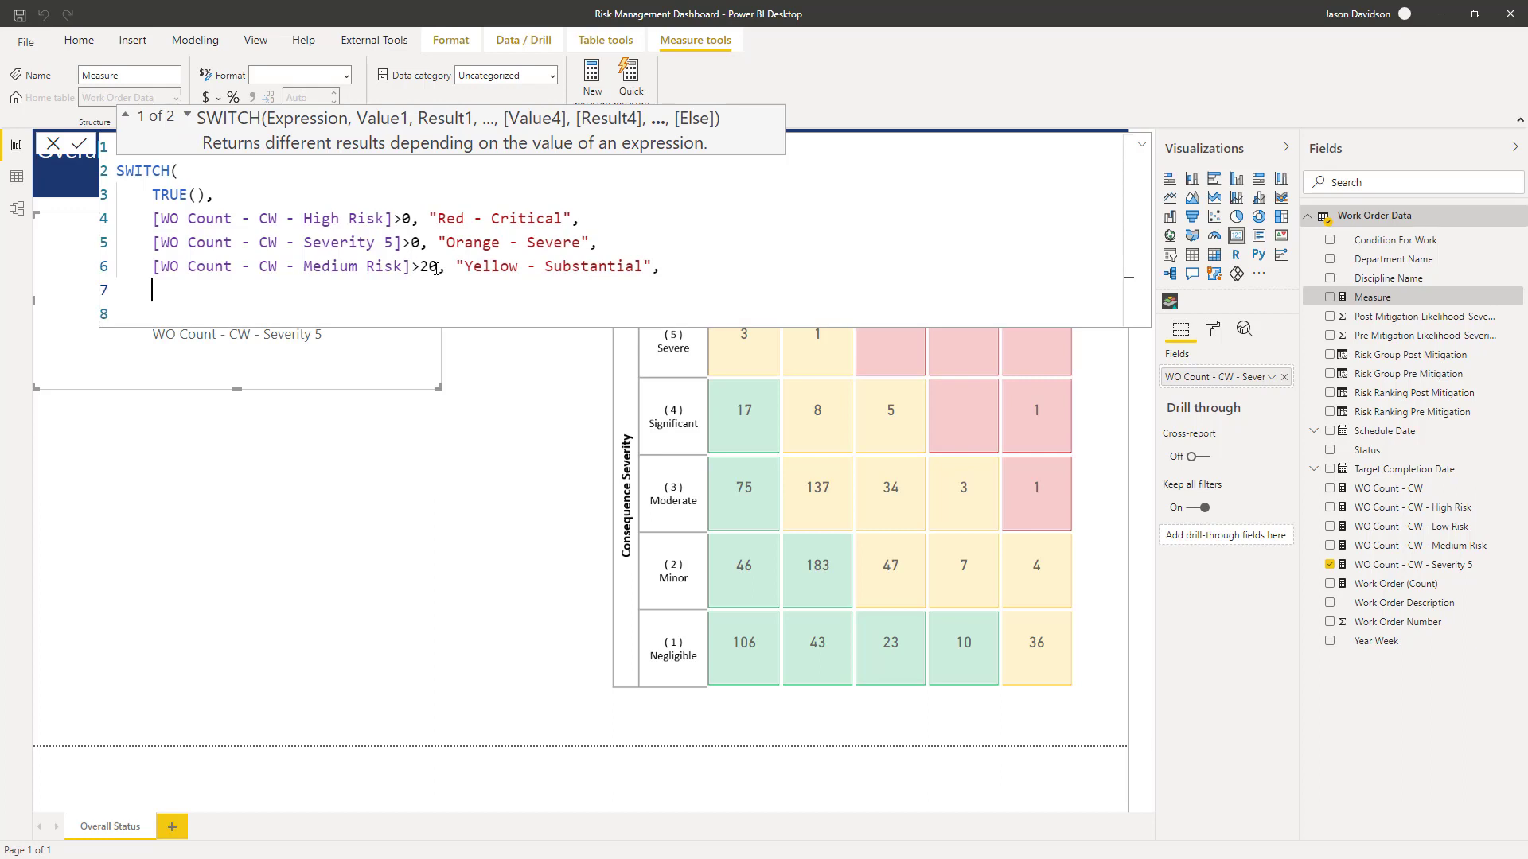
text([)
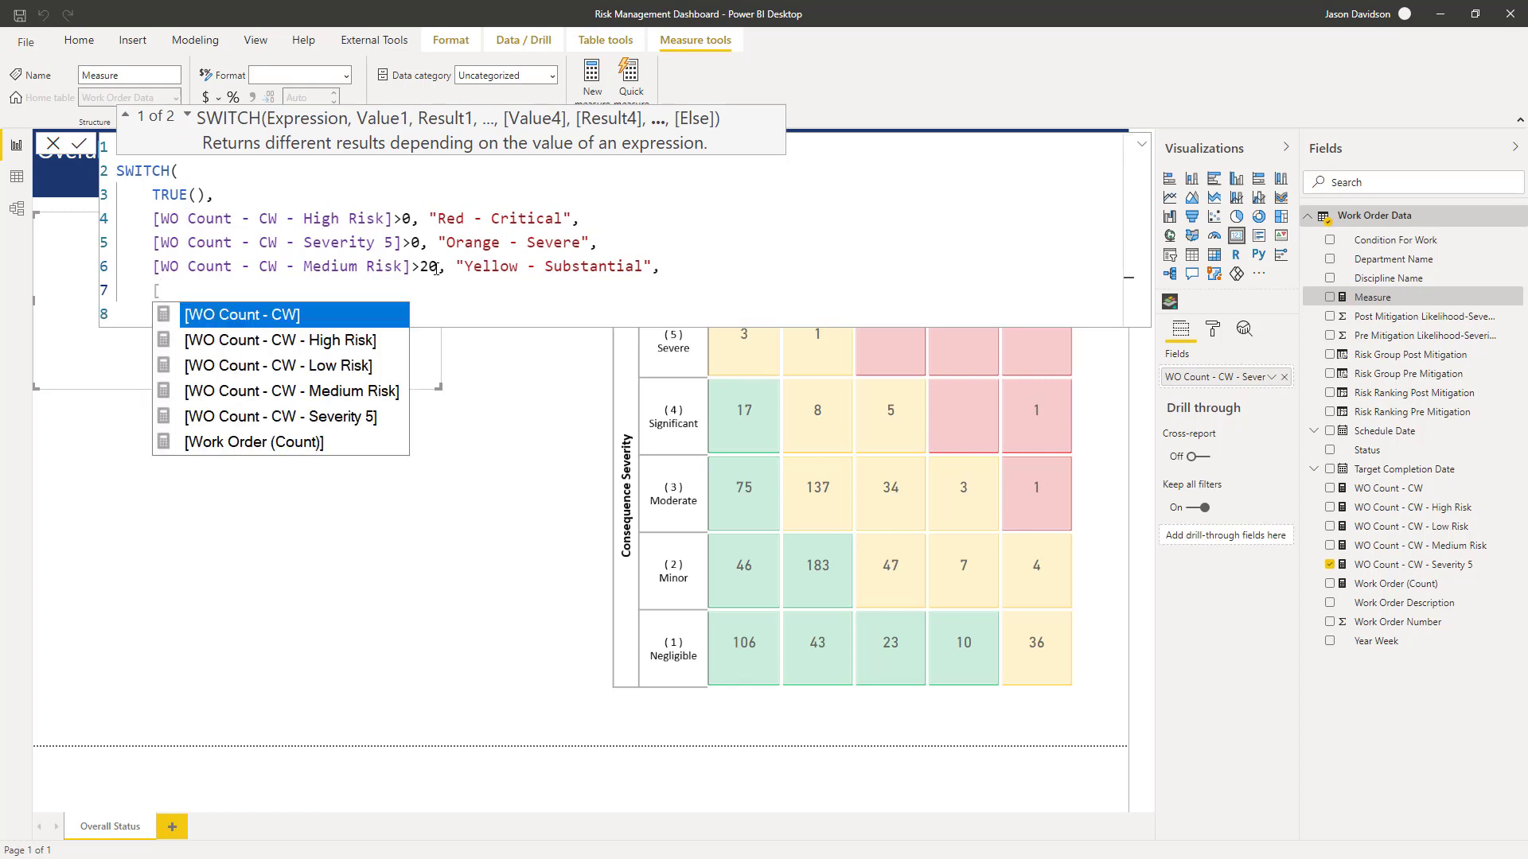
key(Down)
key(Down)
key(Tab)
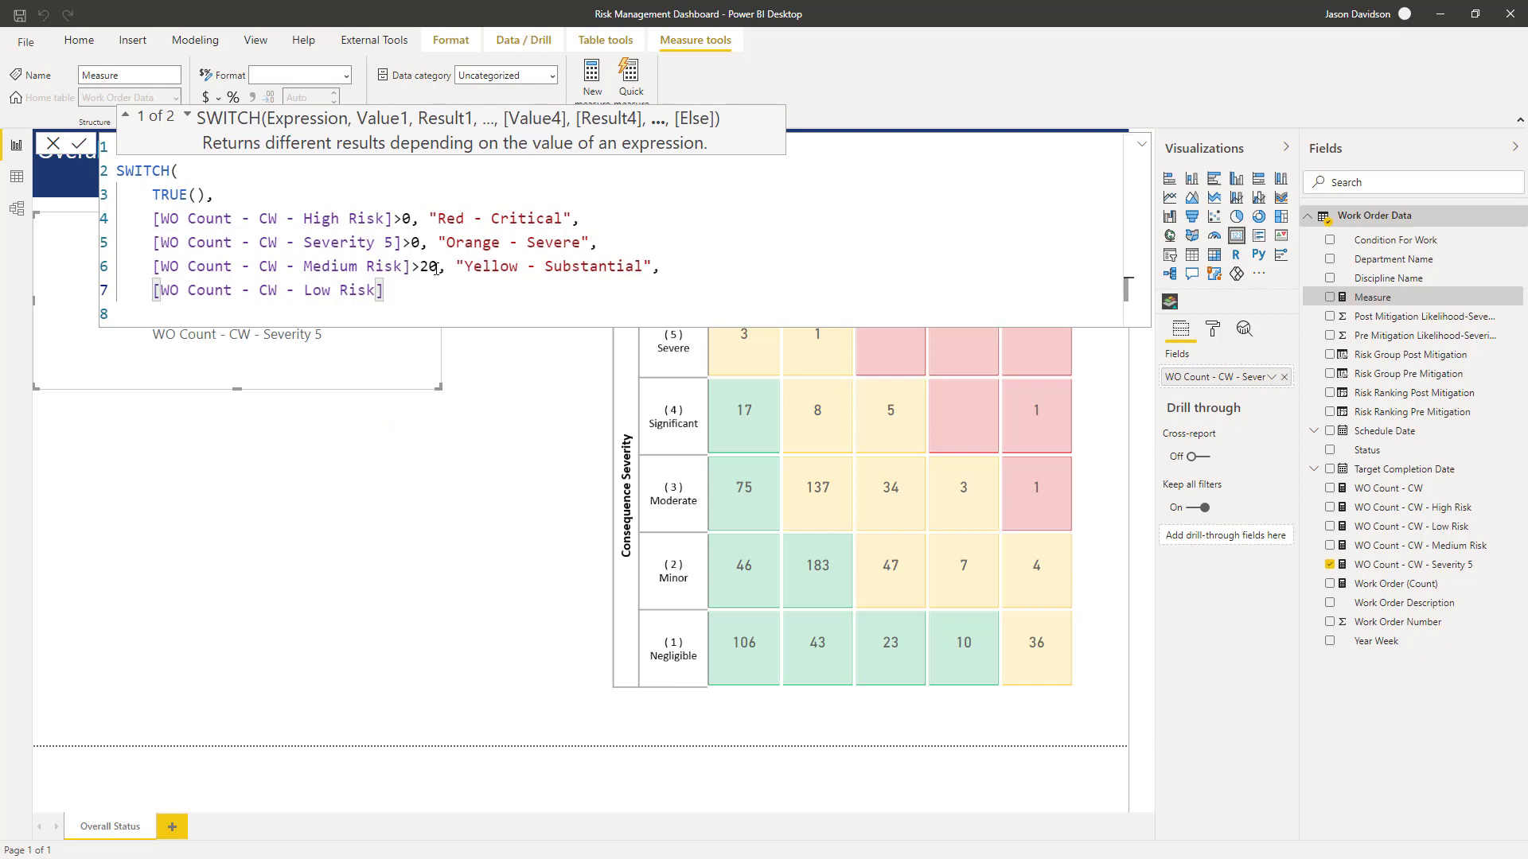
key(ctrl+Left)
key(ctrl+Left)
key(ctrl+Left)
key(Delete)
key(Delete)
key(Delete)
key(Delete)
key(Delete)
key(Delete)
key(Delete)
key(Delete)
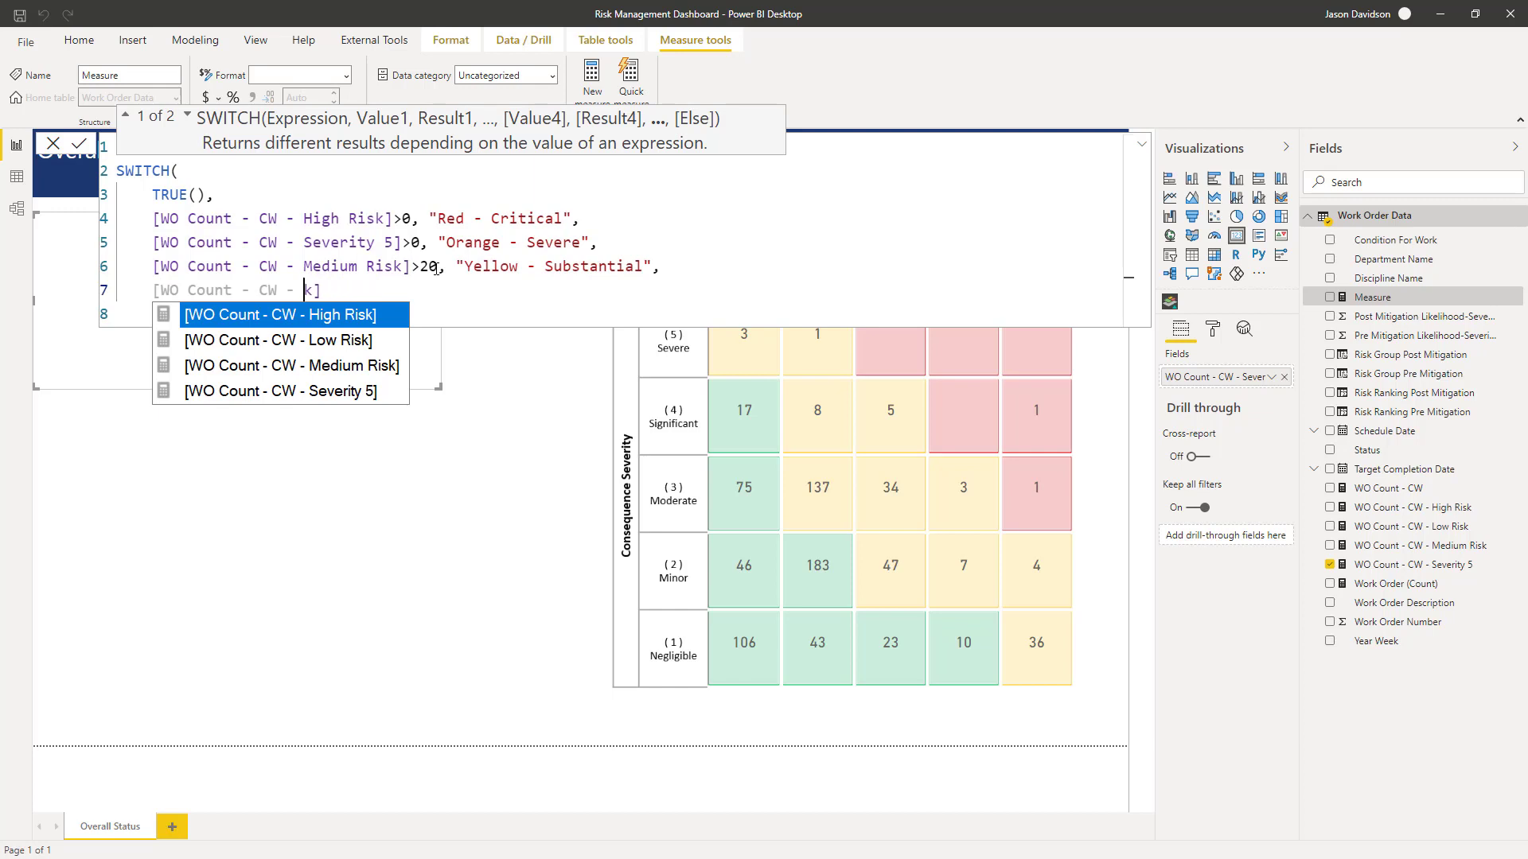
text(Med)
key(Tab)
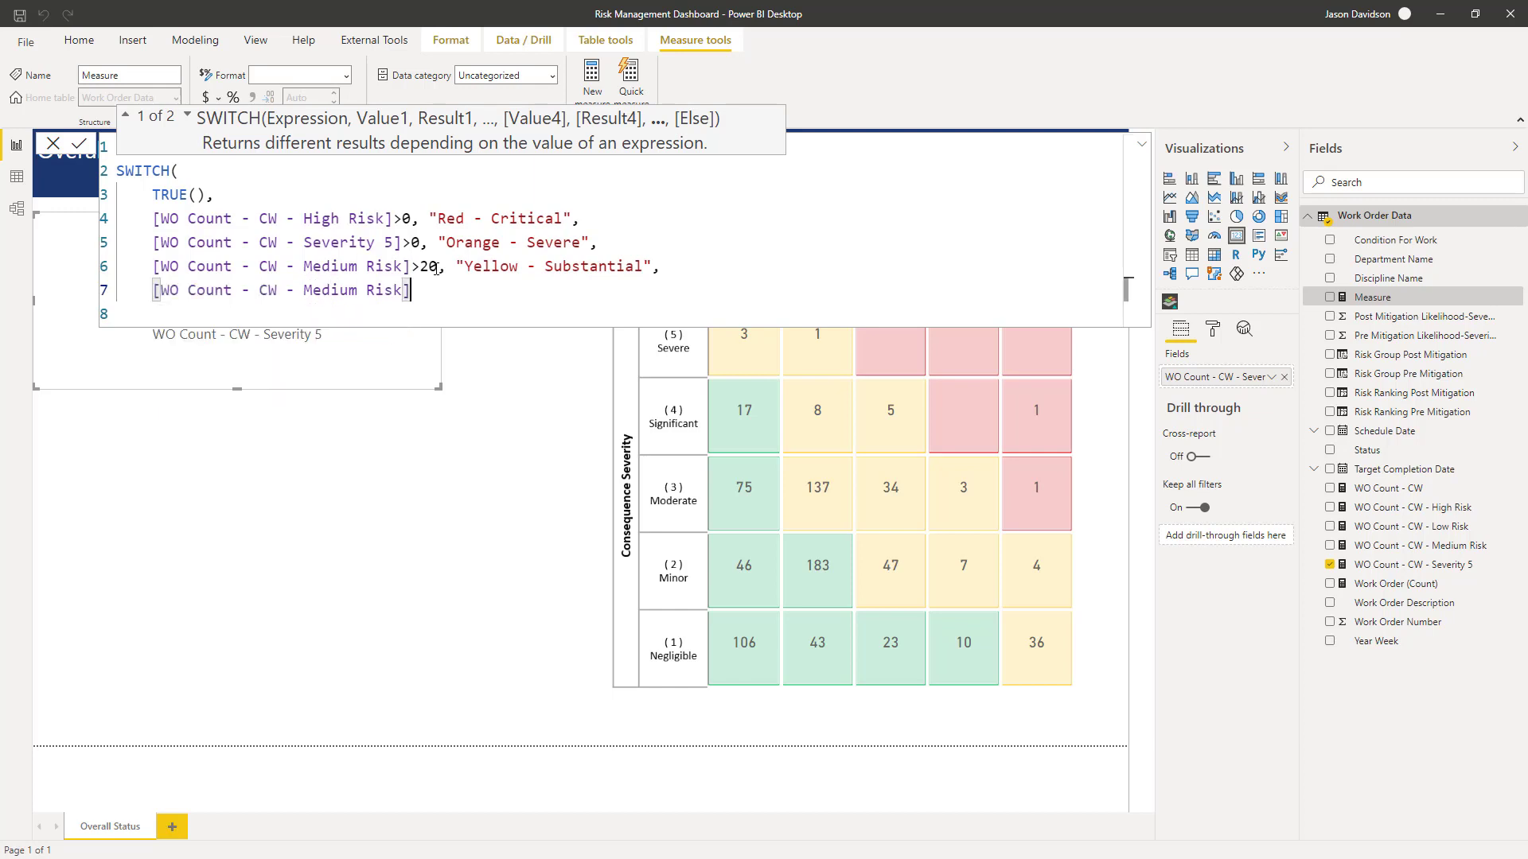
text(<=20 ")
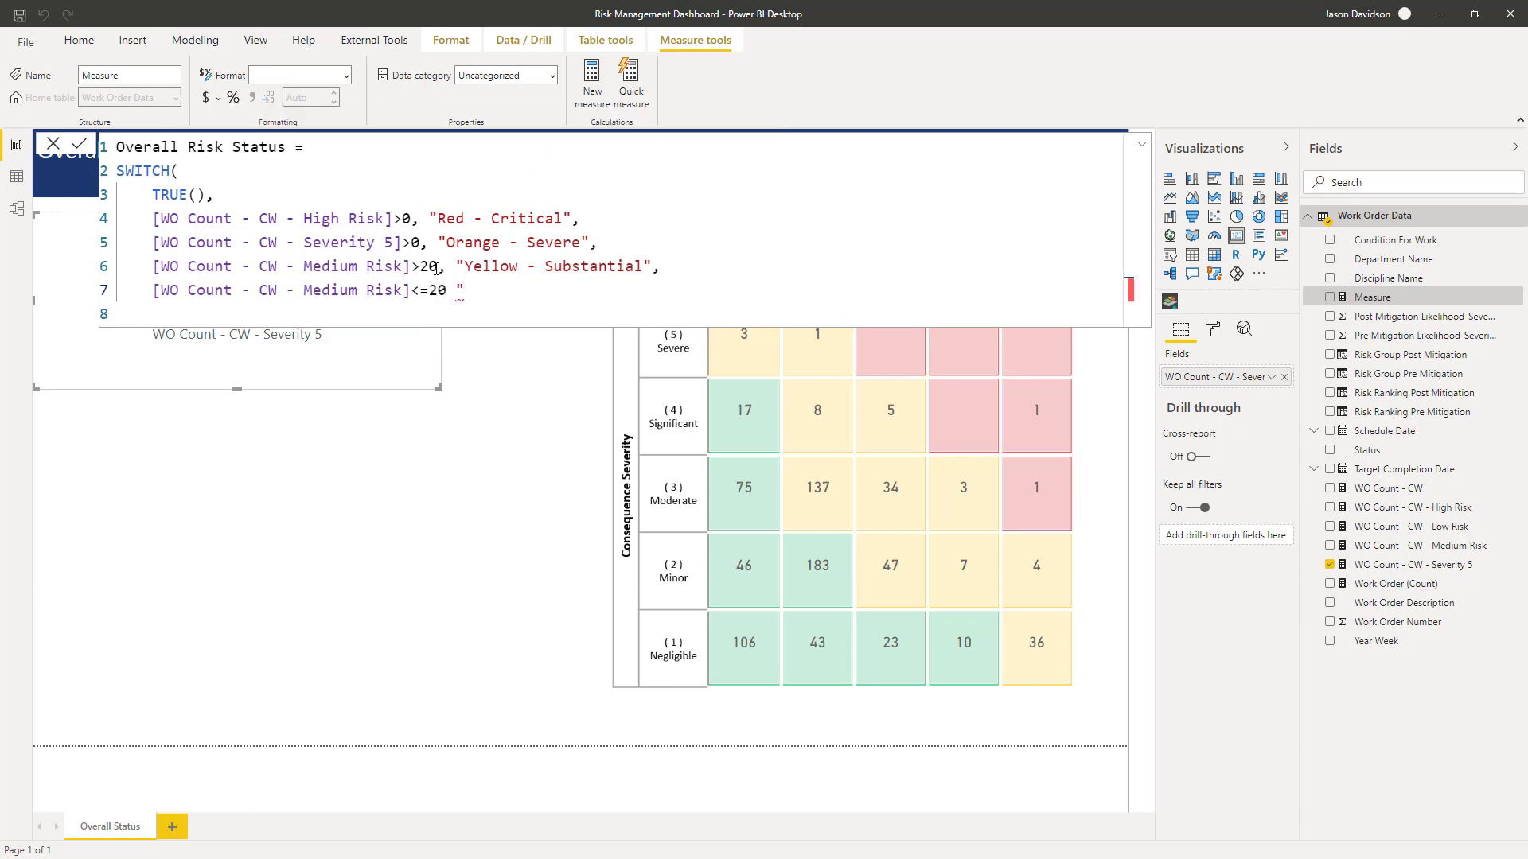
key(BackSpace)
key(BackSpace)
text(, ")
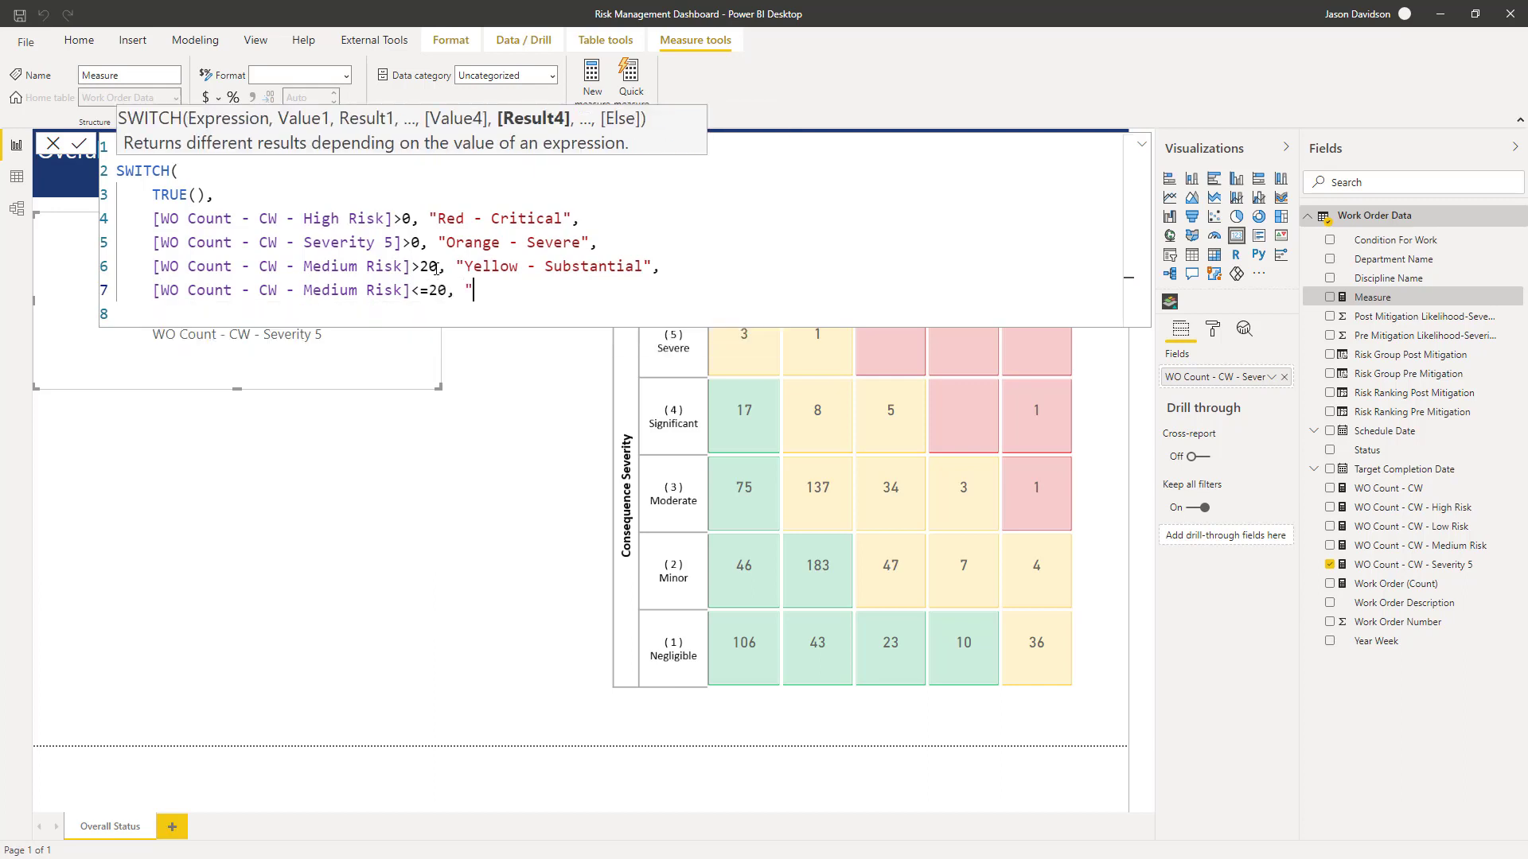
text(Green - Low"))
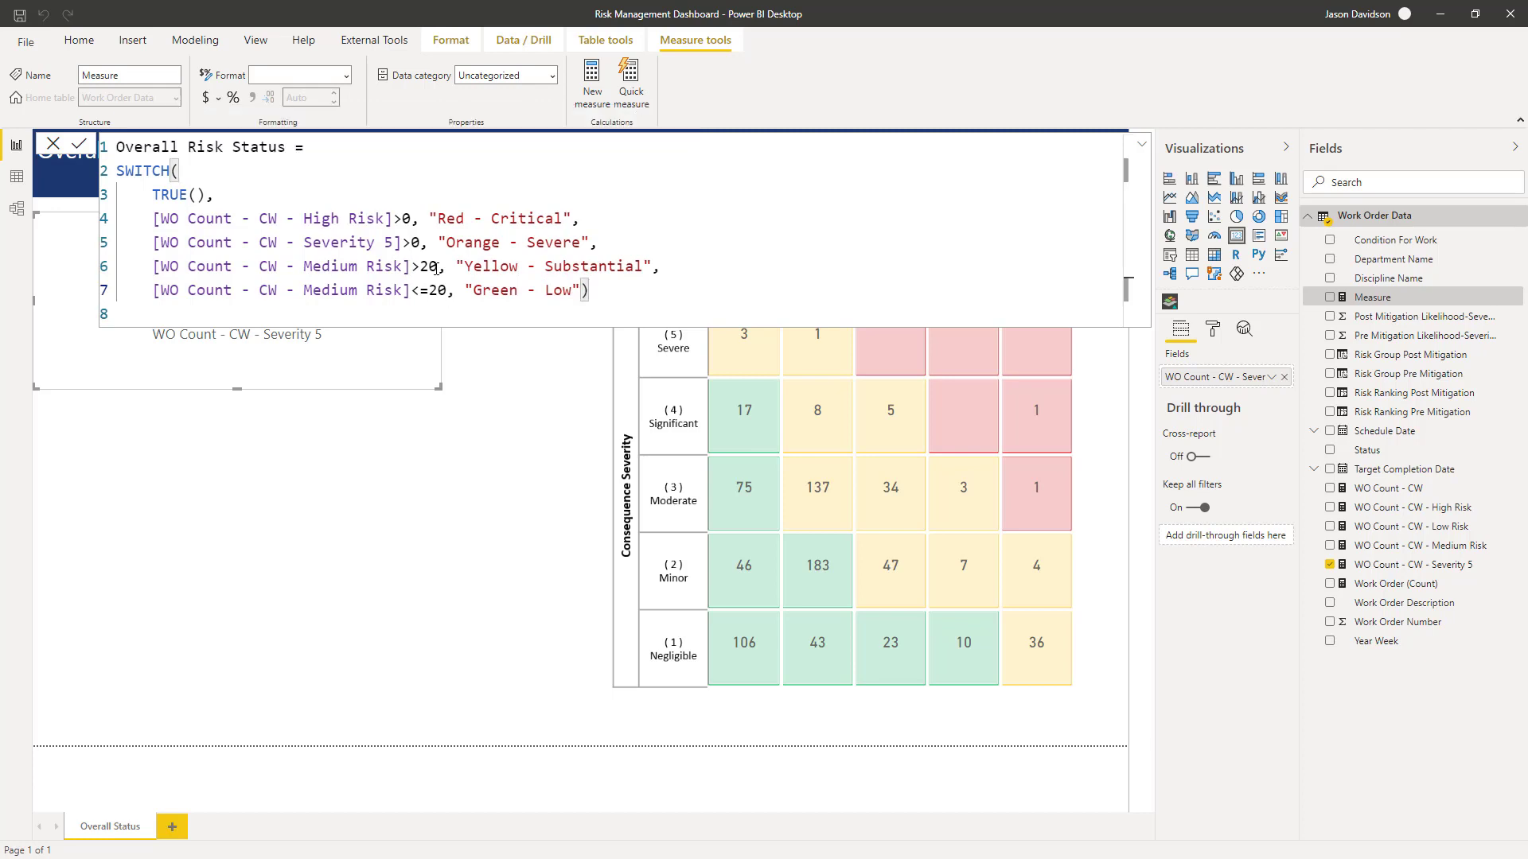
key(Return)
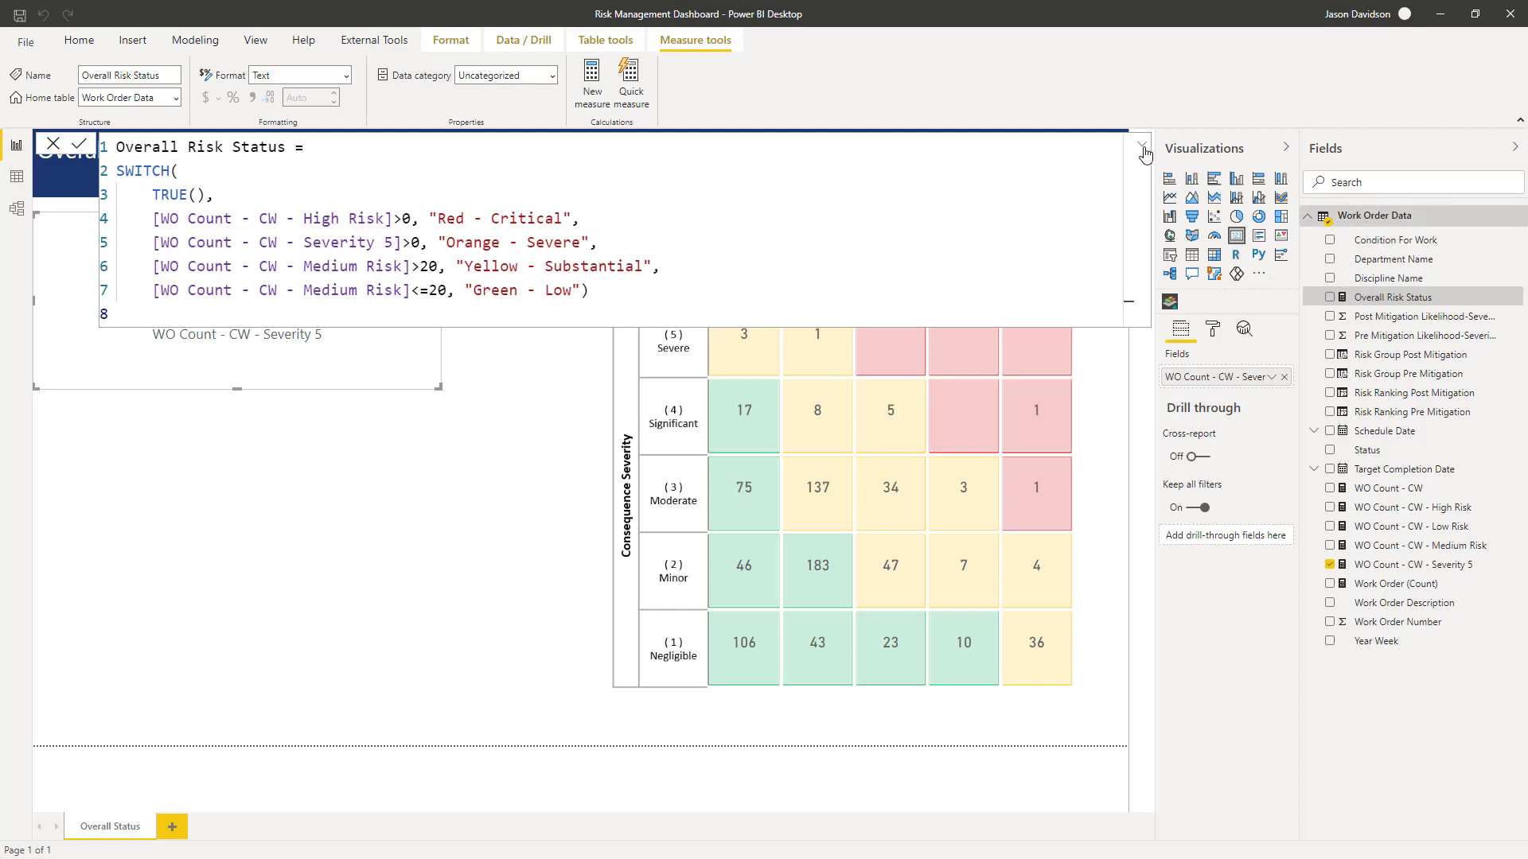
- Put the Overall Risk Status measure into the card visual in place of the Severity 5 measure
drag(1371, 297, 1234, 386)
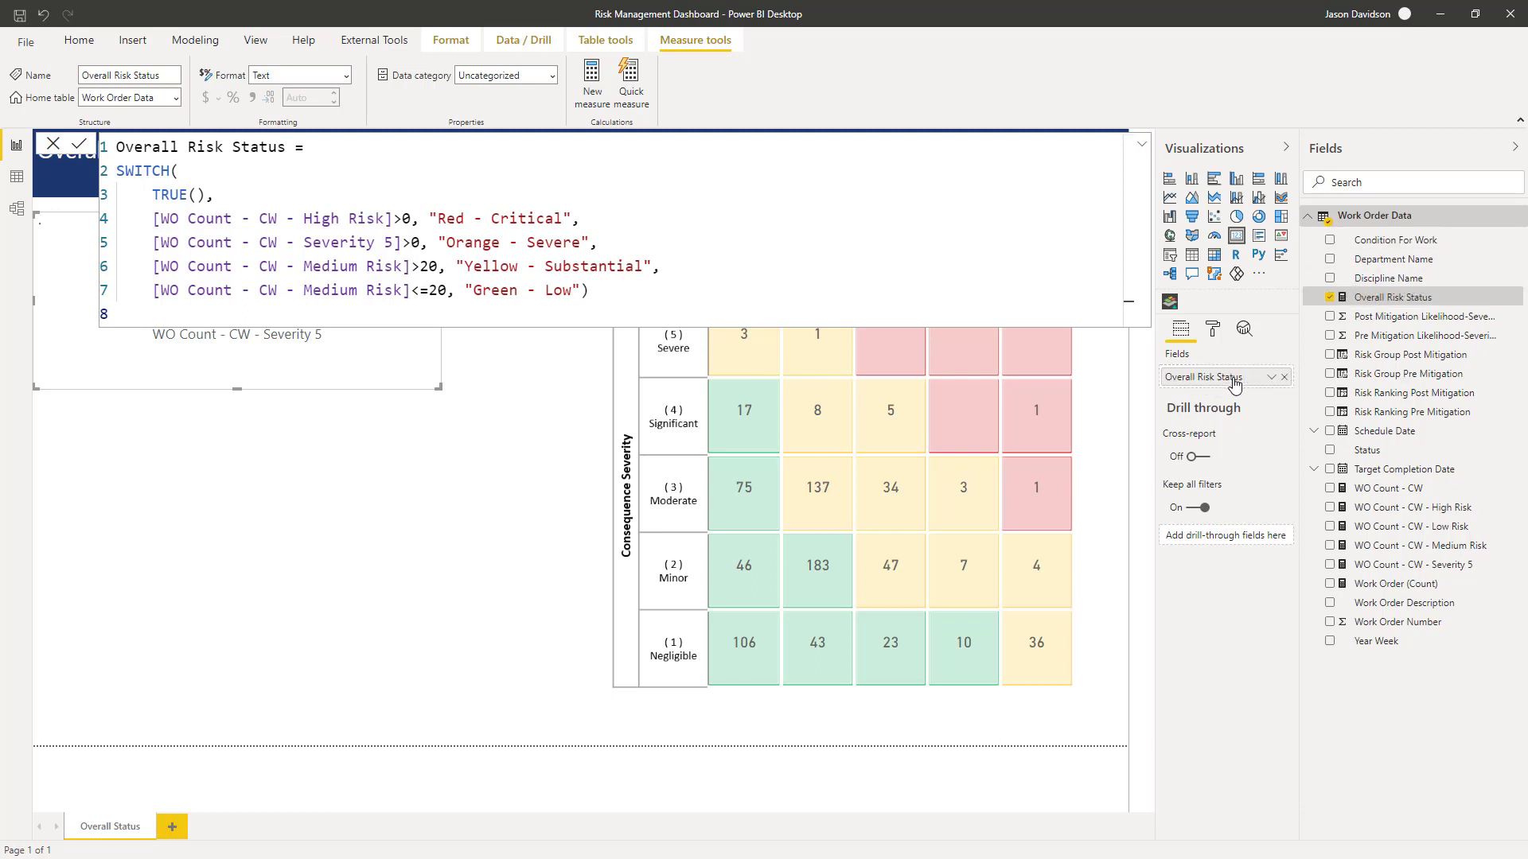
- Close the formula editor, then move the Overall Risk Status card lower on the page and reduce its height
click(1143, 151)
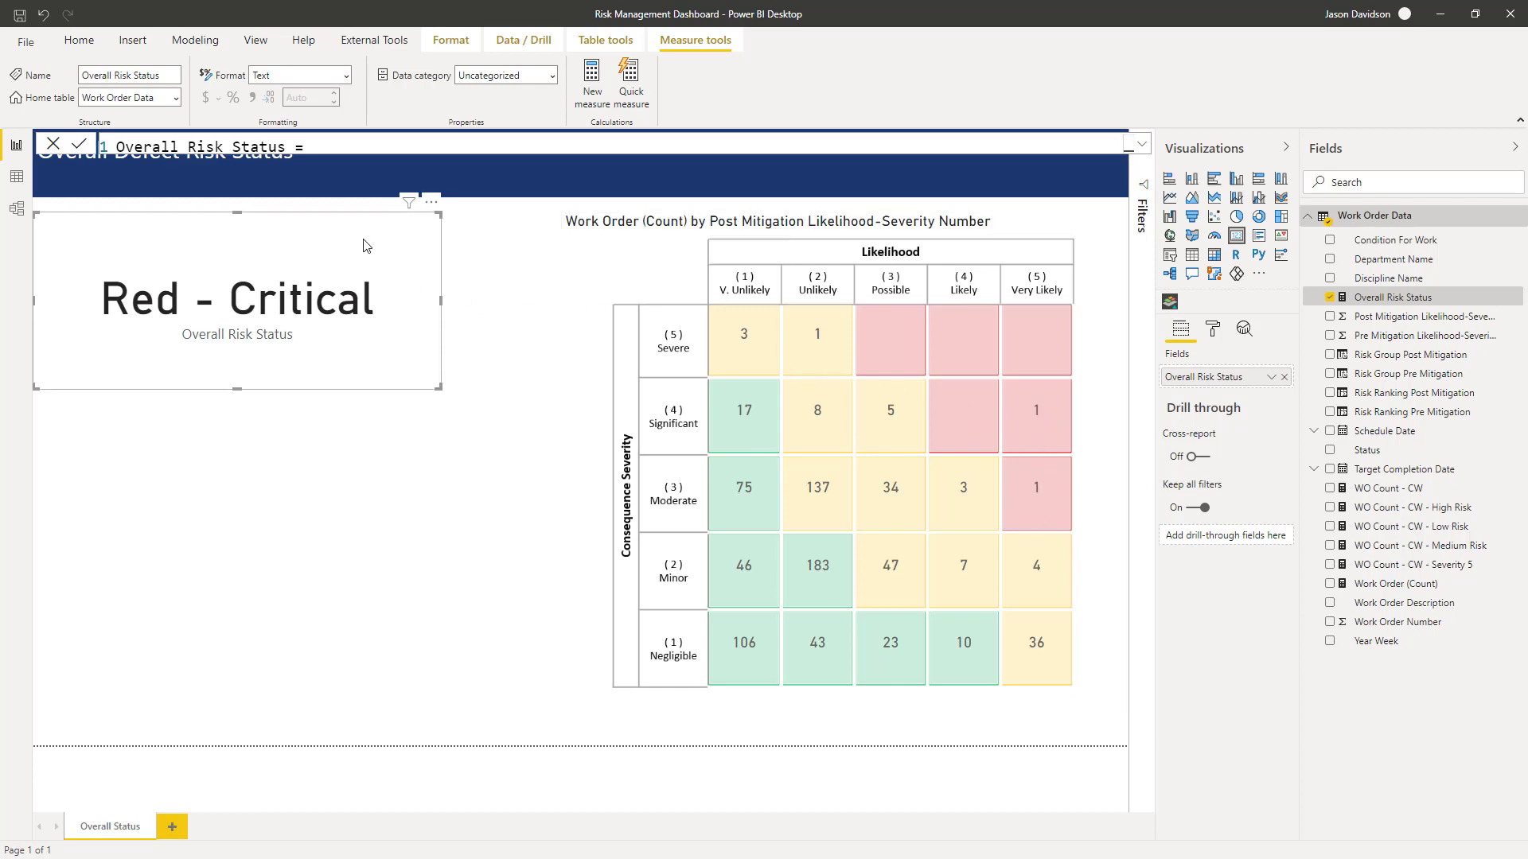
drag(365, 262, 380, 341)
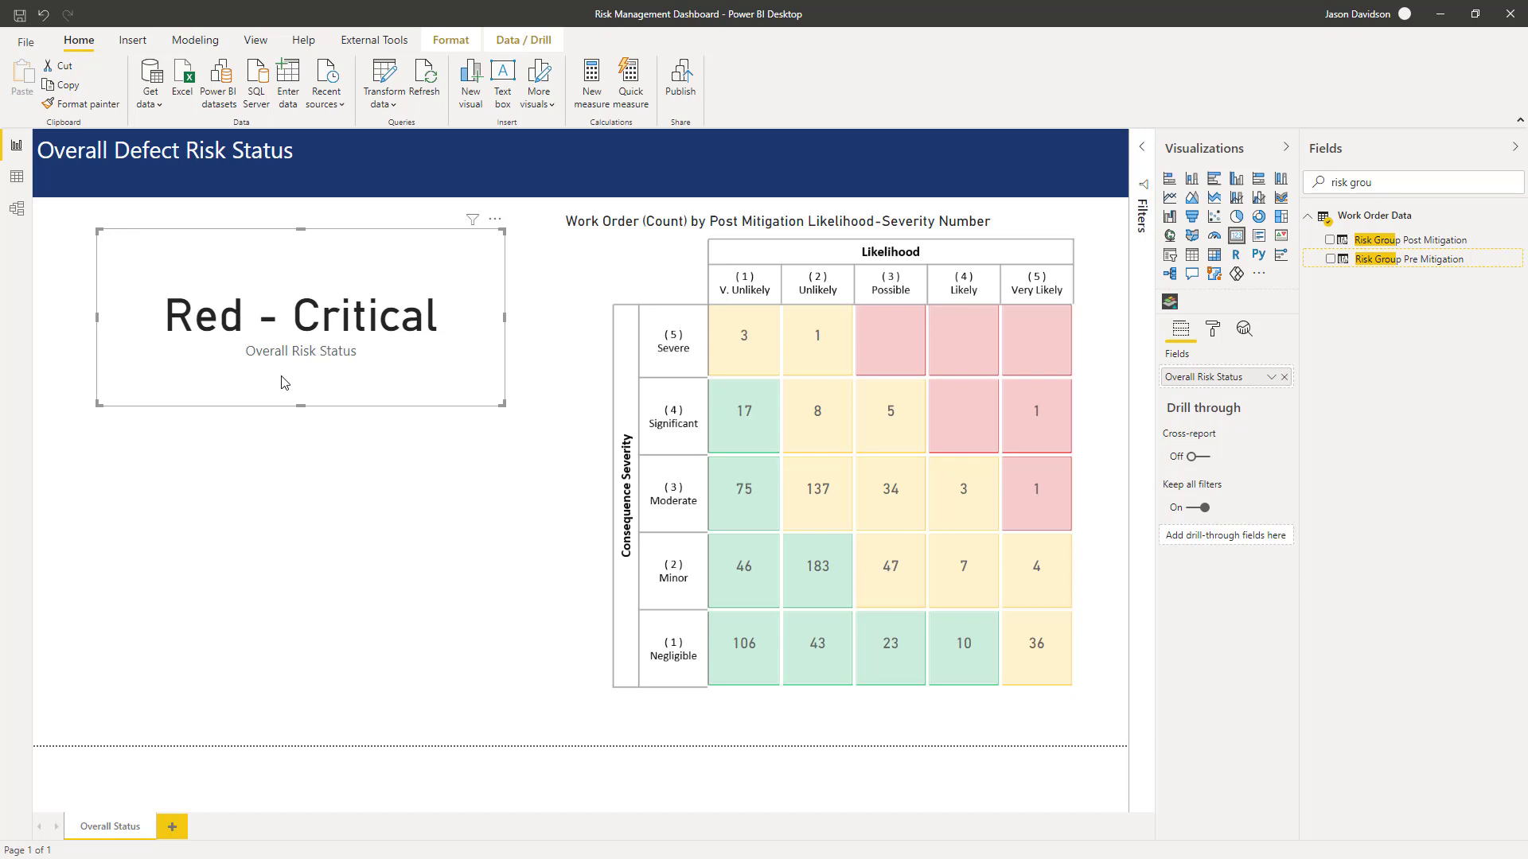
drag(301, 403, 301, 352)
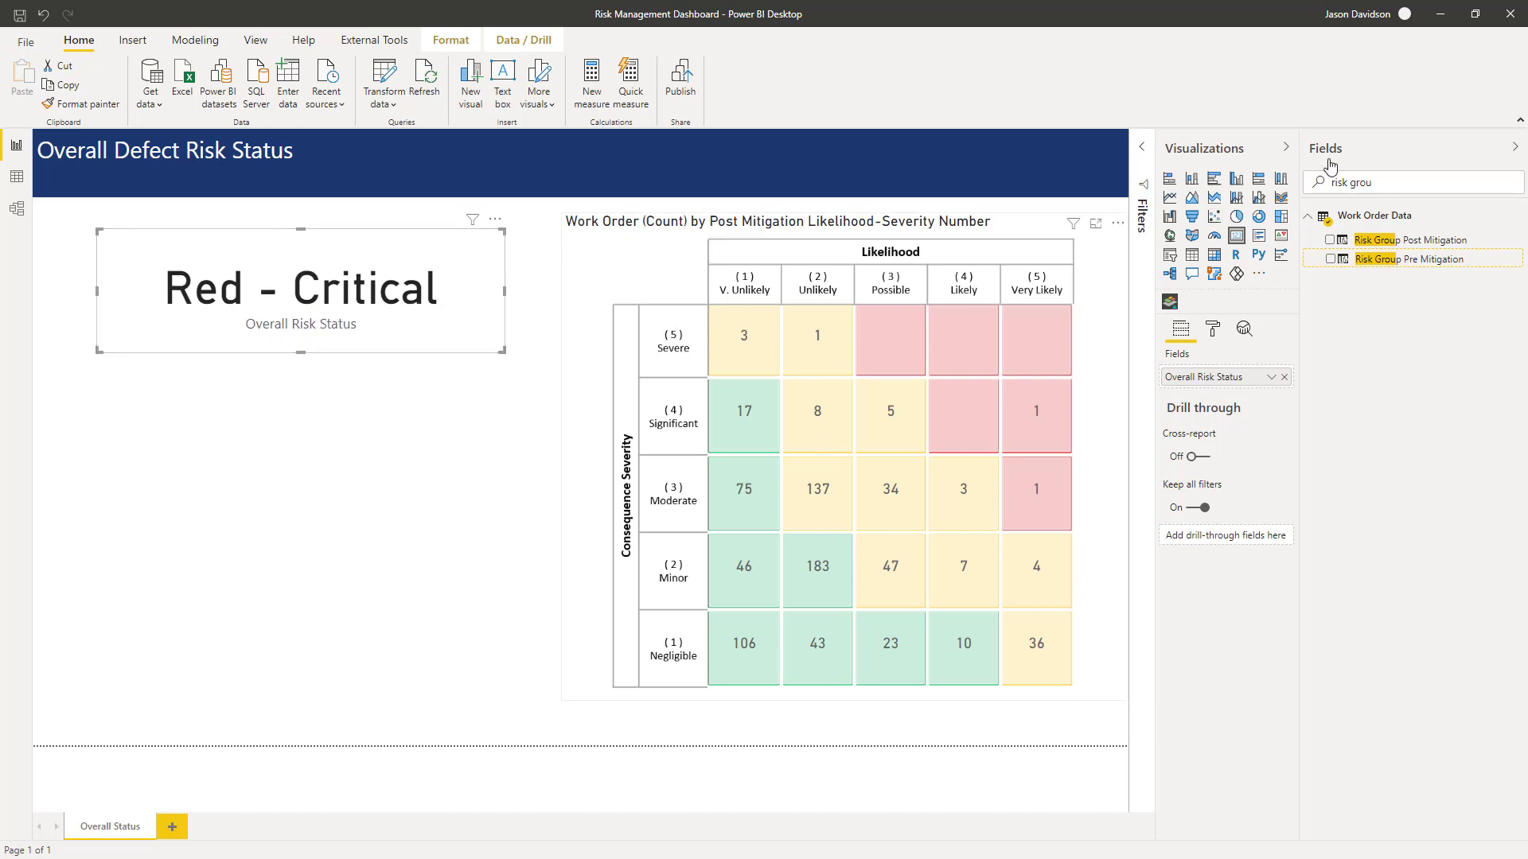
- Clear the field search and name a new measure Overall Risk Status Description, starting a new line
drag(1442, 180, 1308, 171)
key(BackSpace)
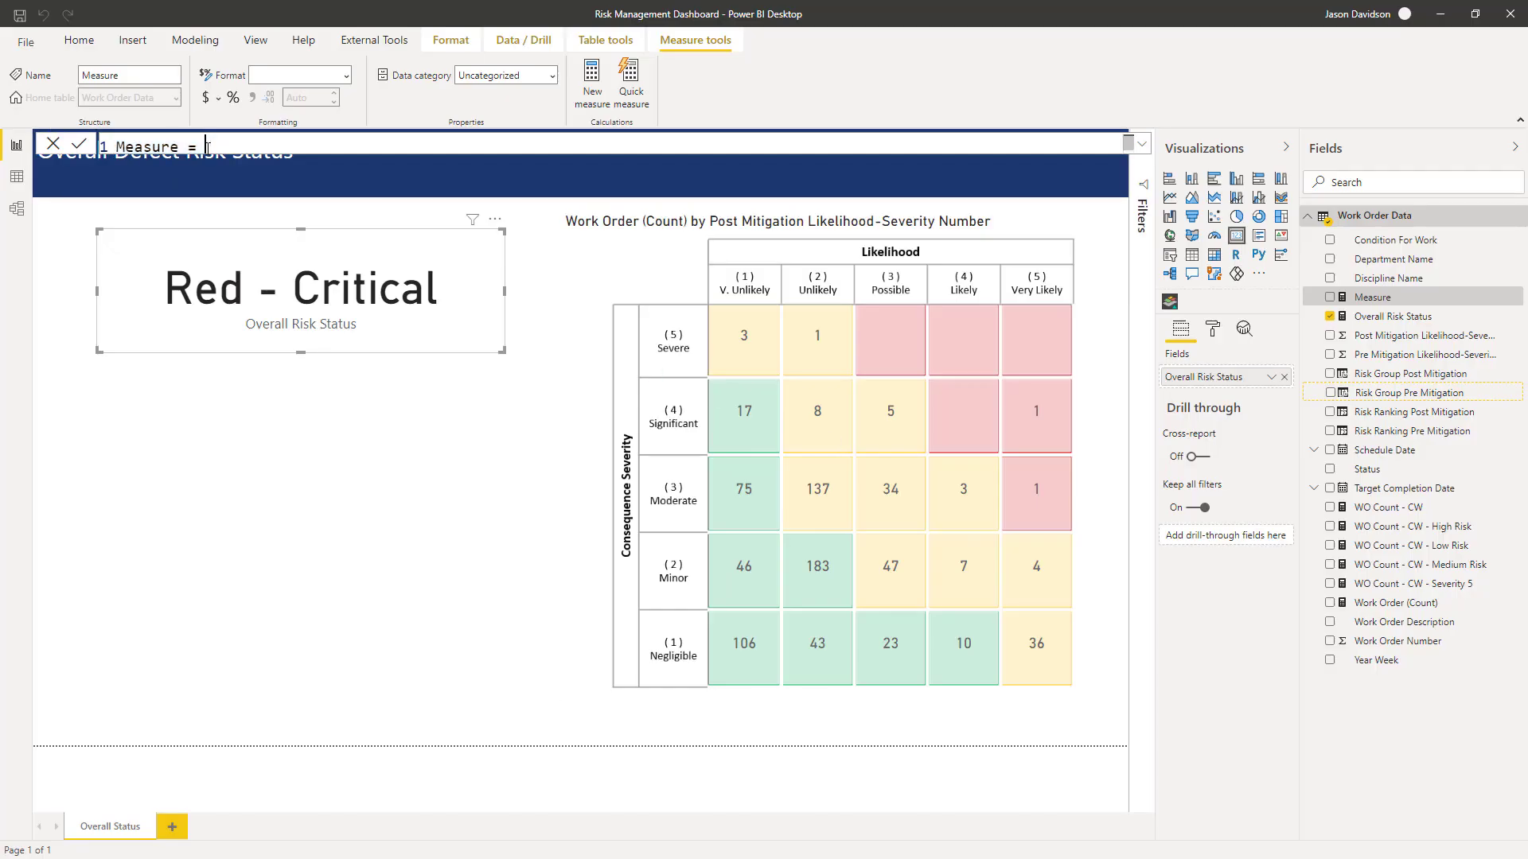
drag(208, 149, 116, 146)
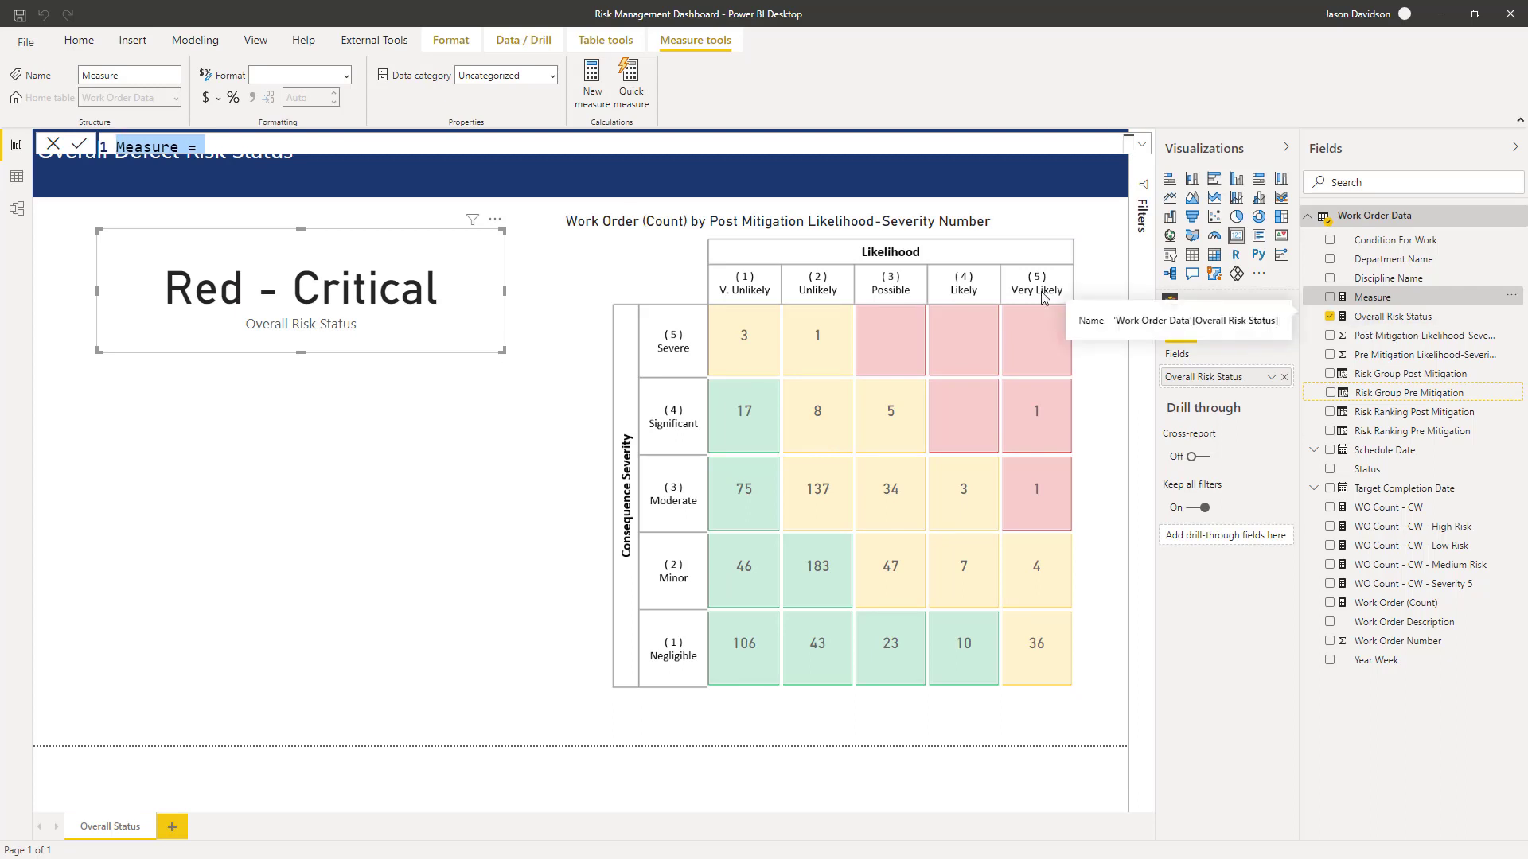
text(Overal)
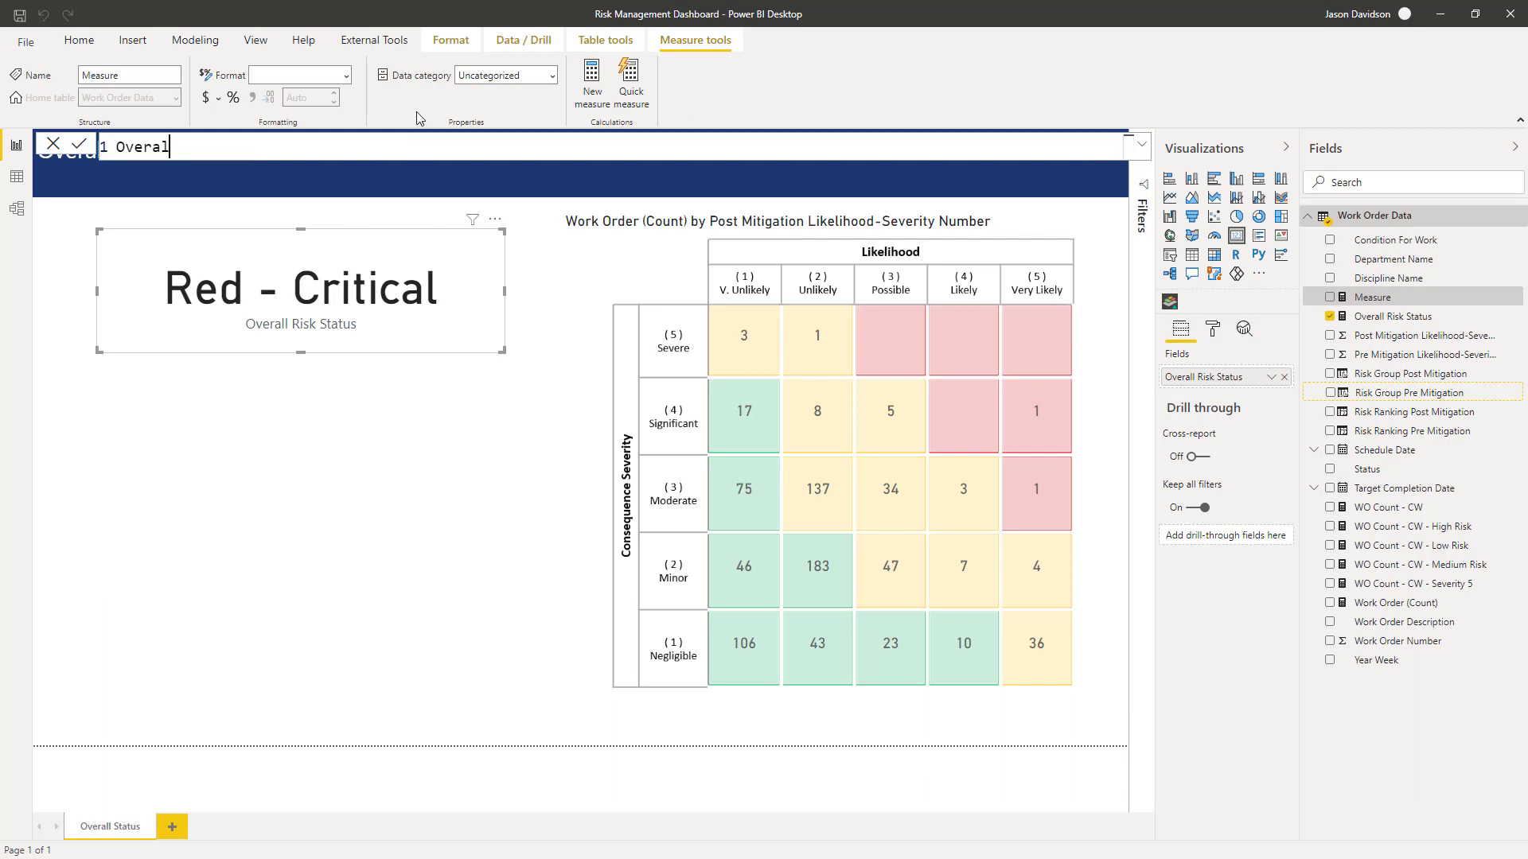
text(;)
key(BackSpace)
text(l Risk Status Description )
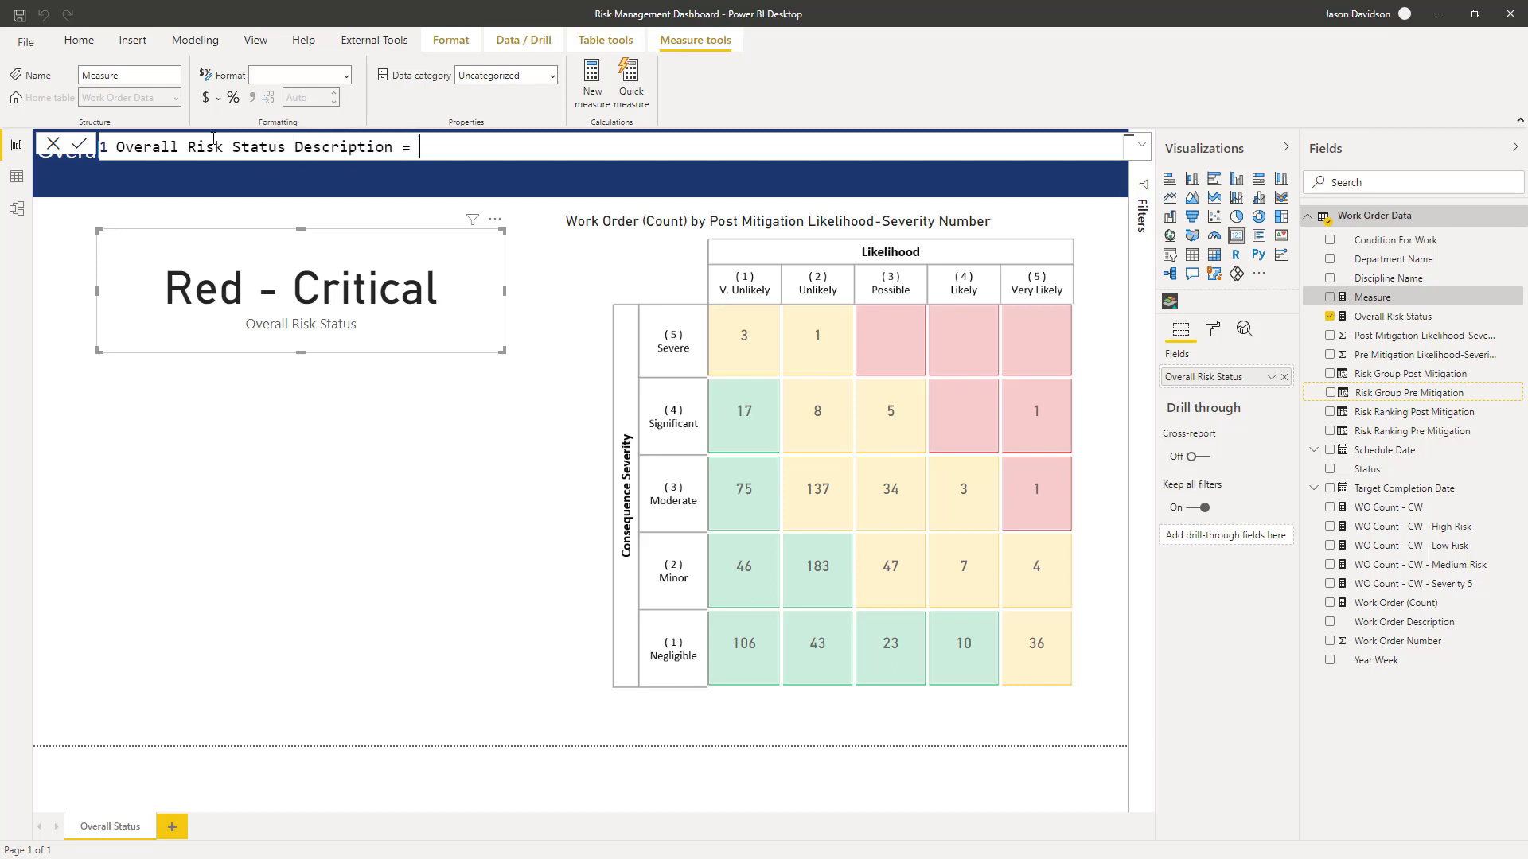
text(=)
key(shift+Return)
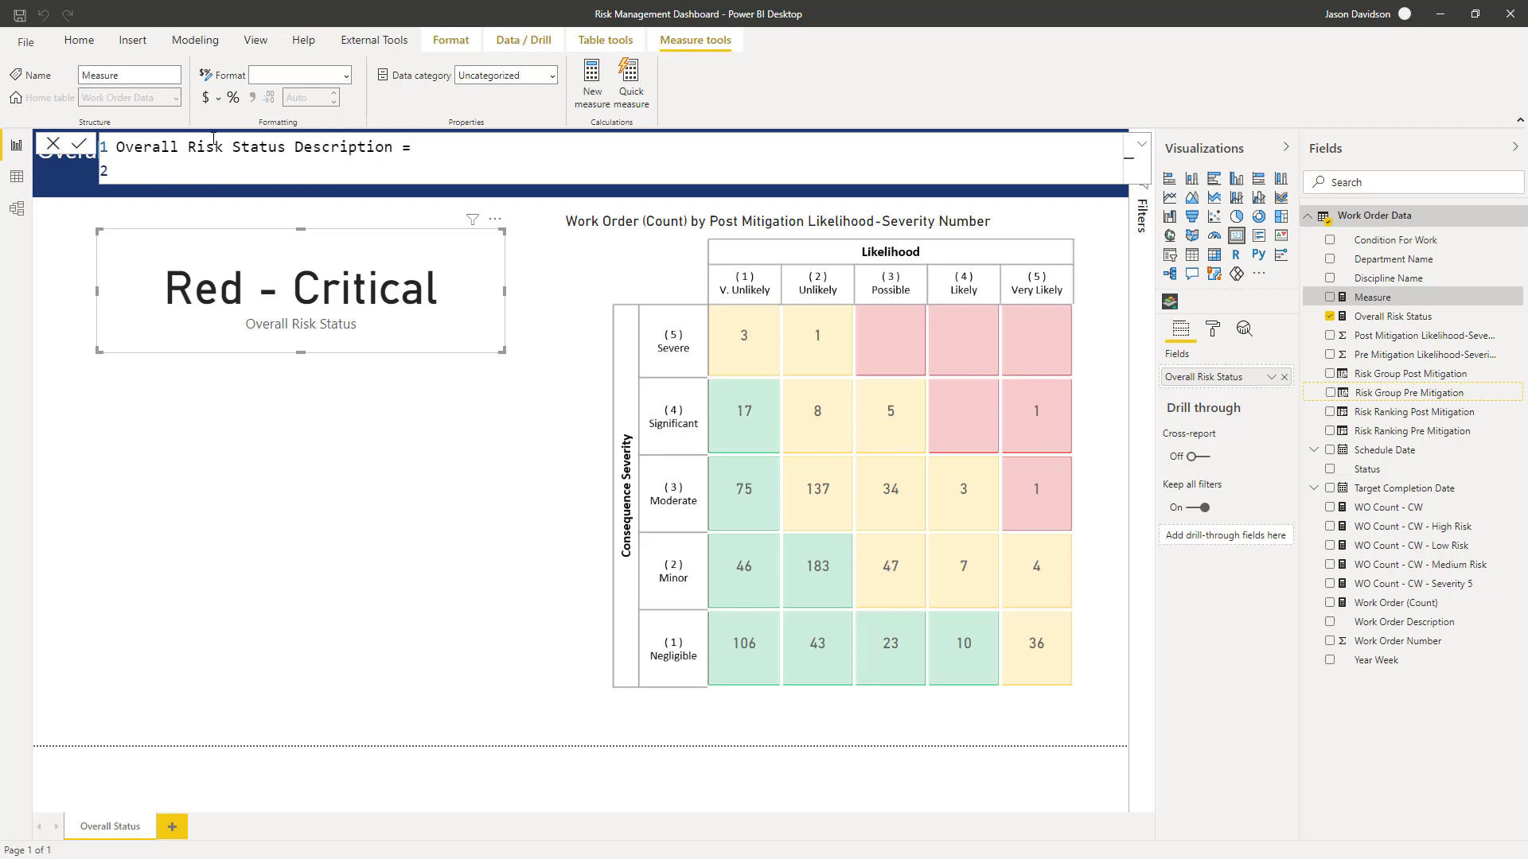
- Begin the expression with SWITCH( and TRUE(), each on its own line
text(SWTI)
text(CH()
key(BackSpace)
key(BackSpace)
key(BackSpace)
key(BackSpace)
key(BackSpace)
text(IT)
key(Tab)
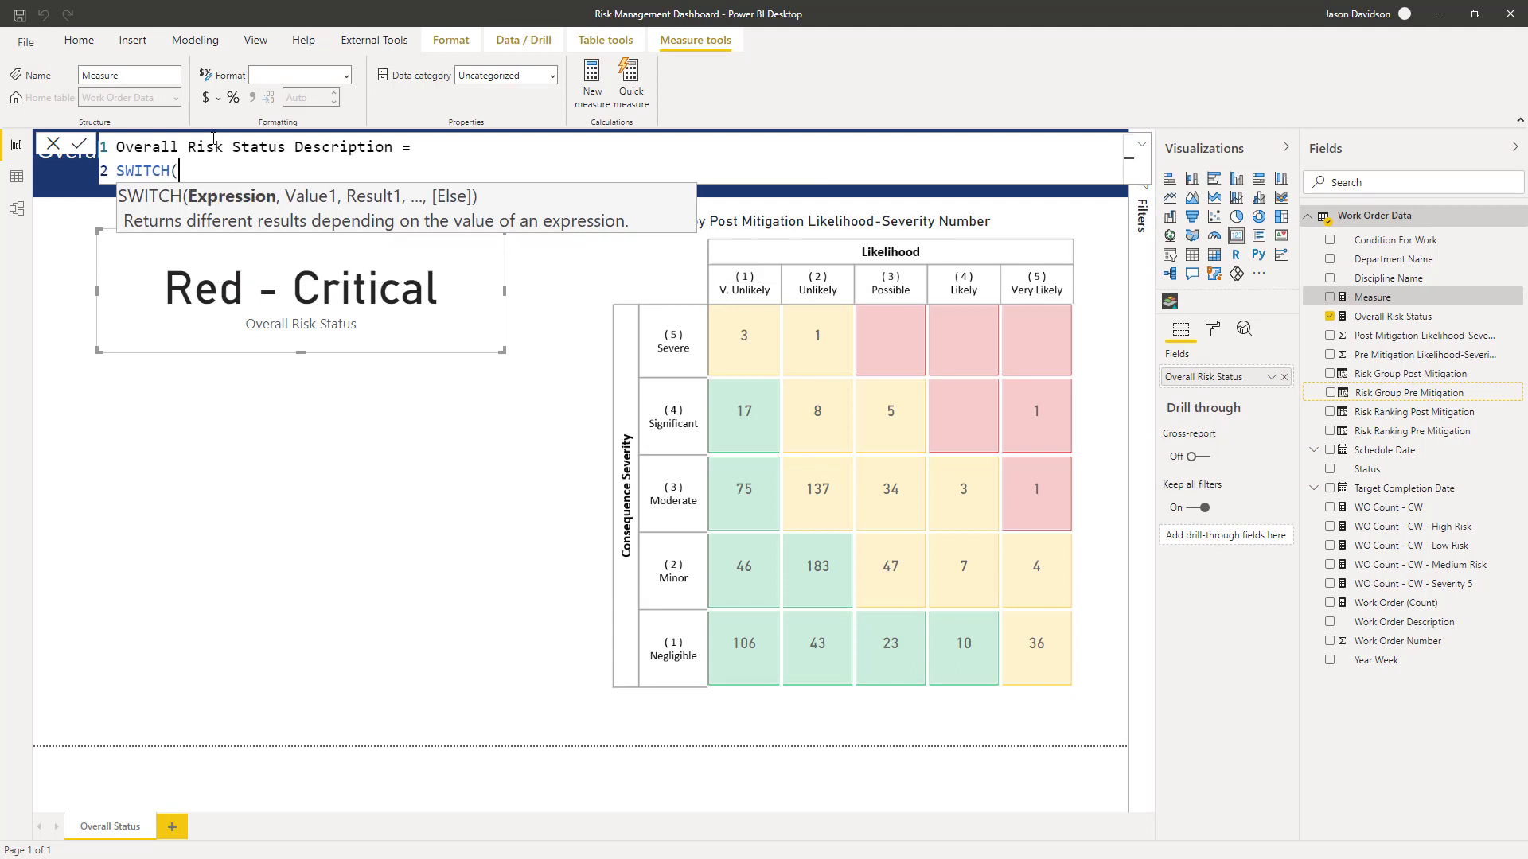
key(shift+Return)
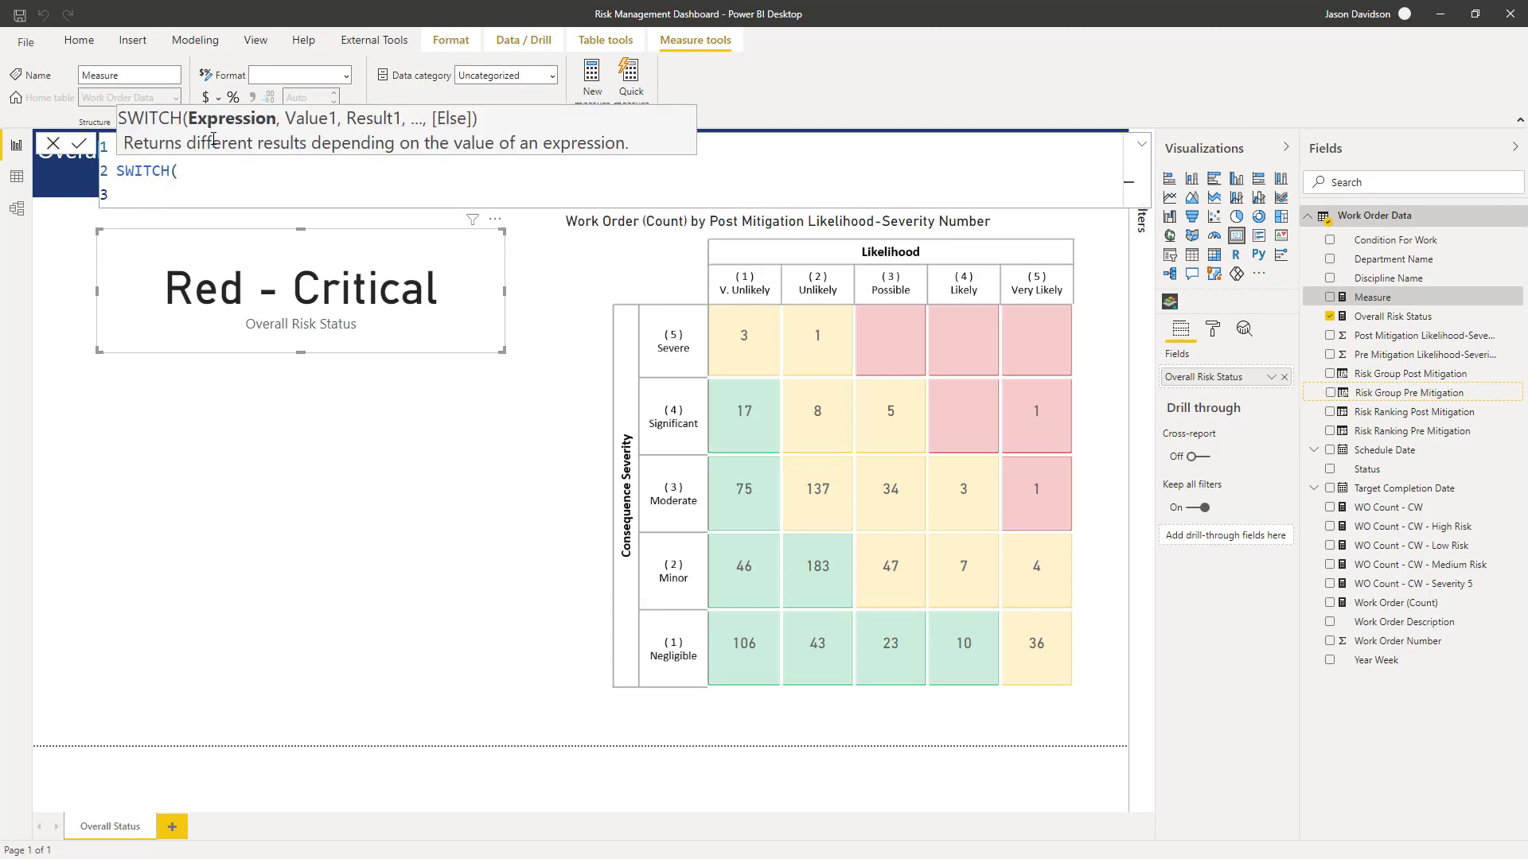
text(Tu)
key(BackSpace)
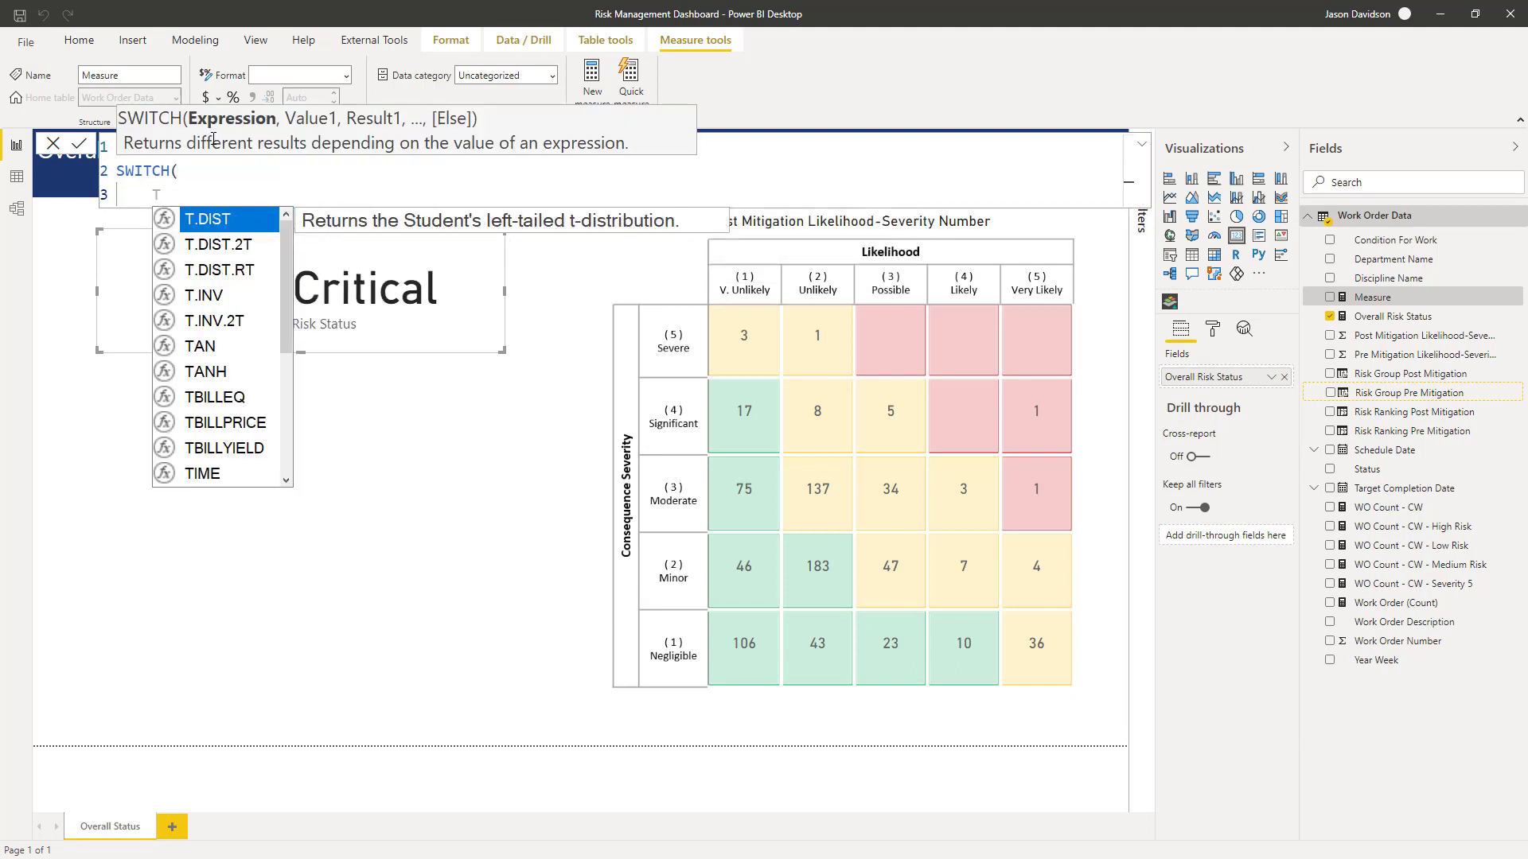
text(RUE()
key(Tab)
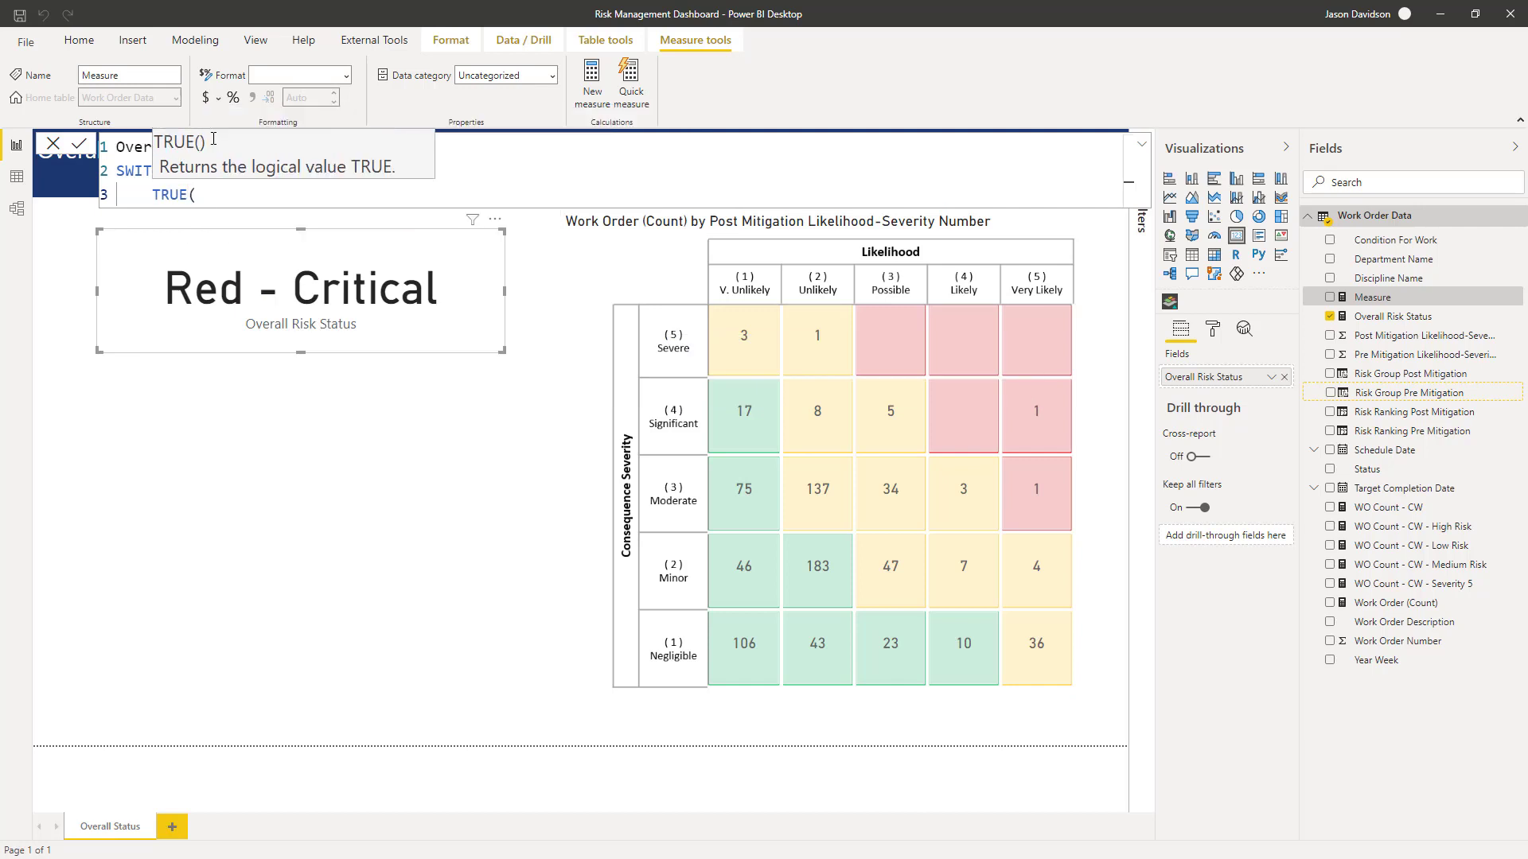
text(),)
key(shift+Return)
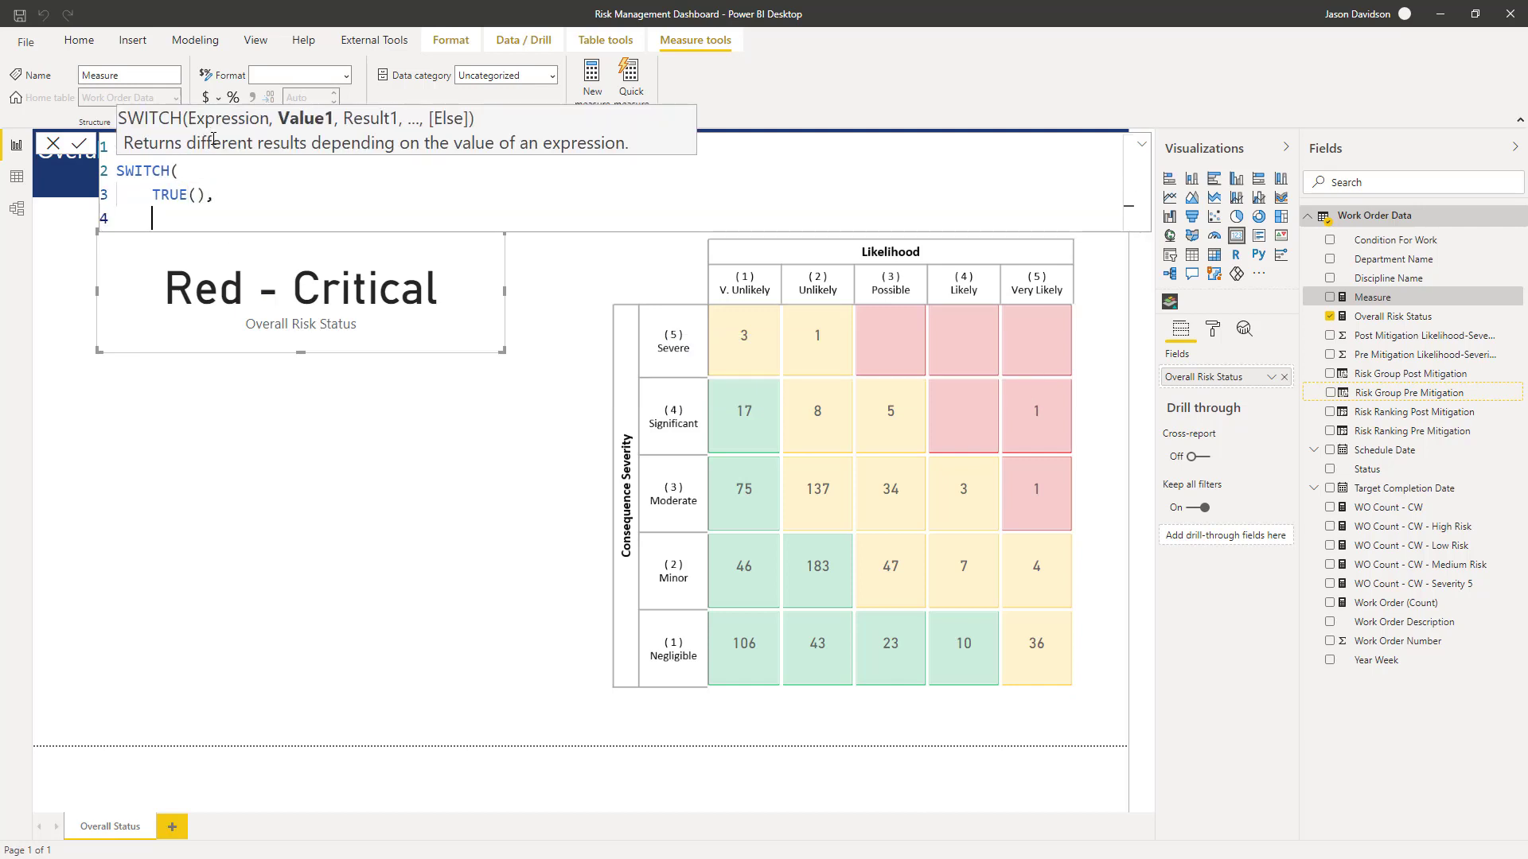
- Add the condition [Overall Risk Status] = "Red - Critical" as the first value
text([)
key(Tab)
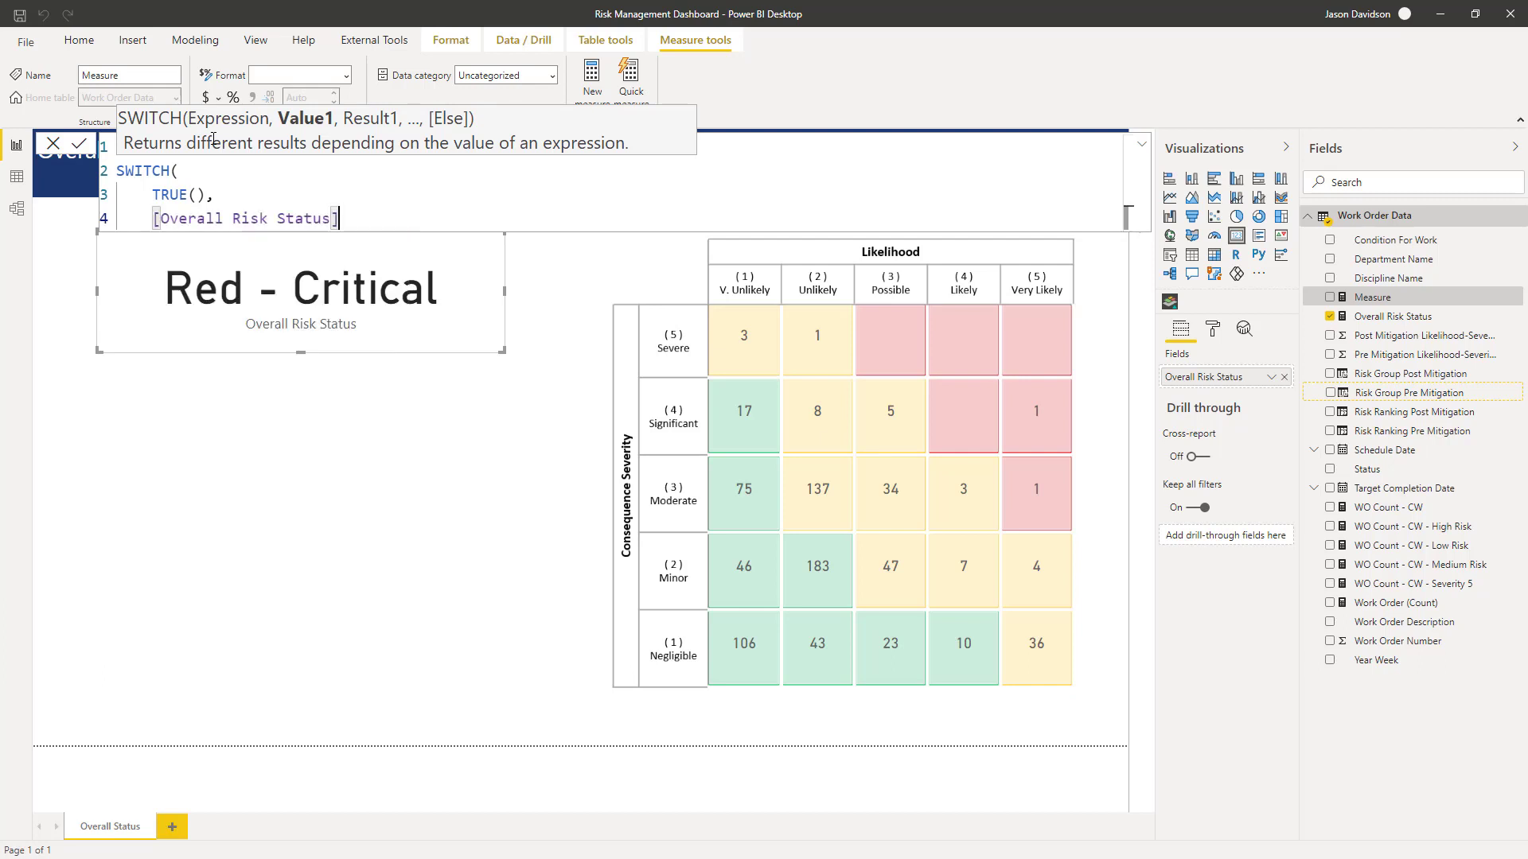
text(,)
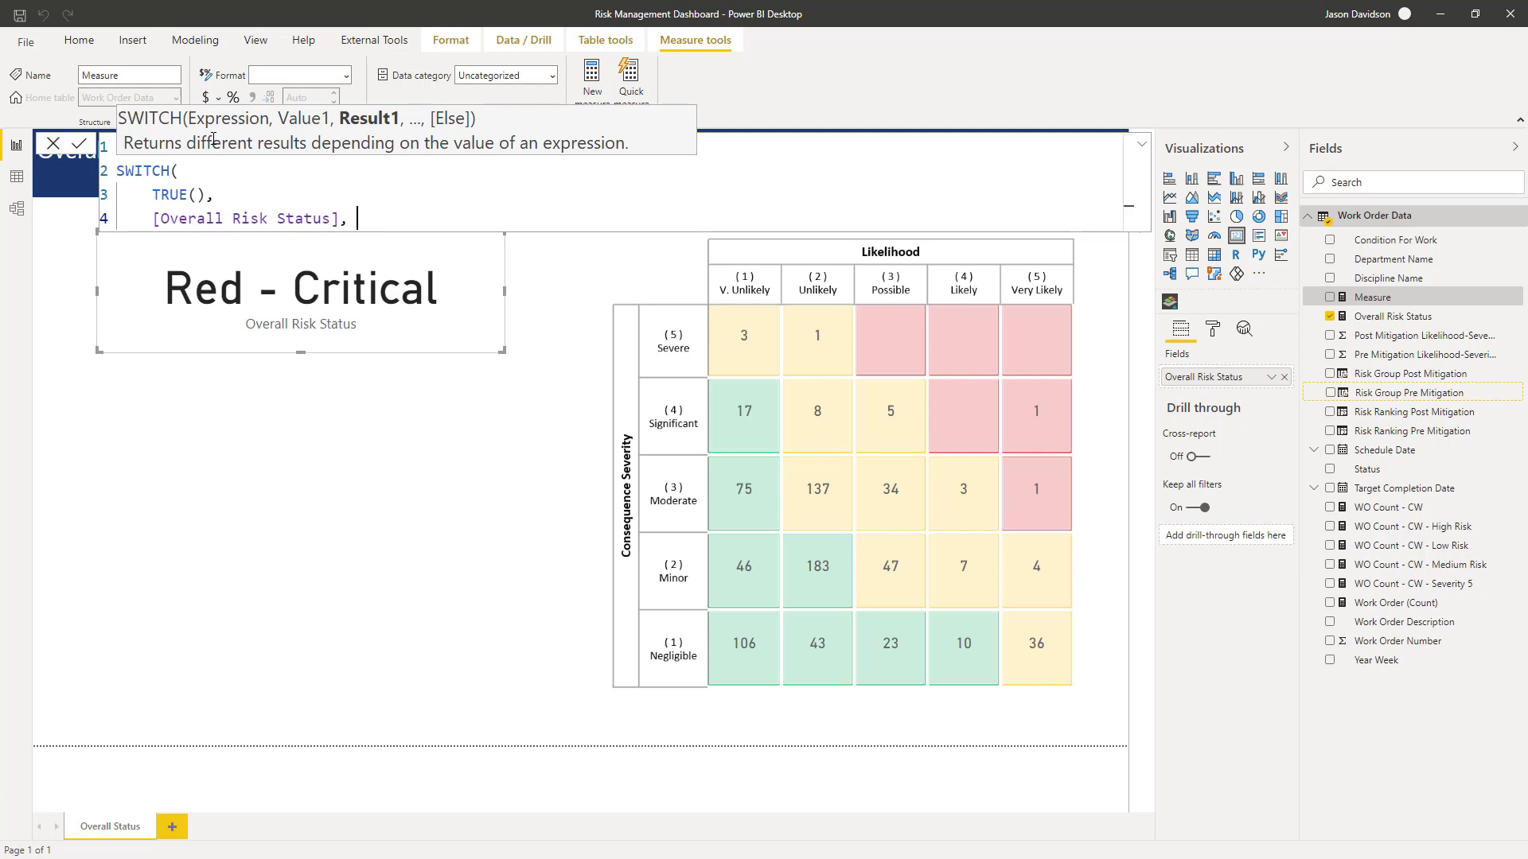
text("Red)
text(- Critical")
key(BackSpace)
text(,)
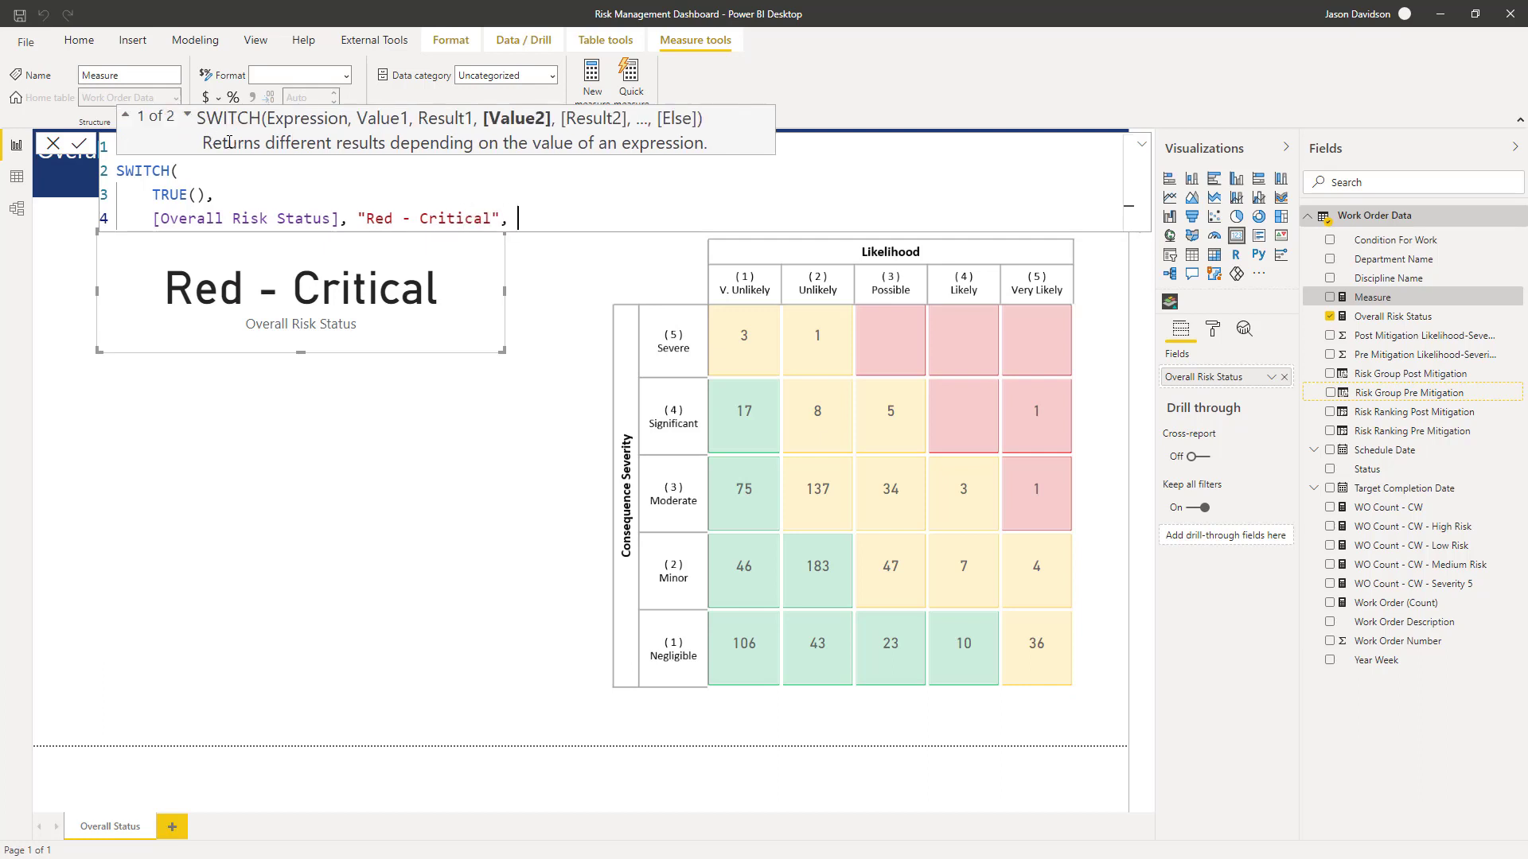
click(342, 218)
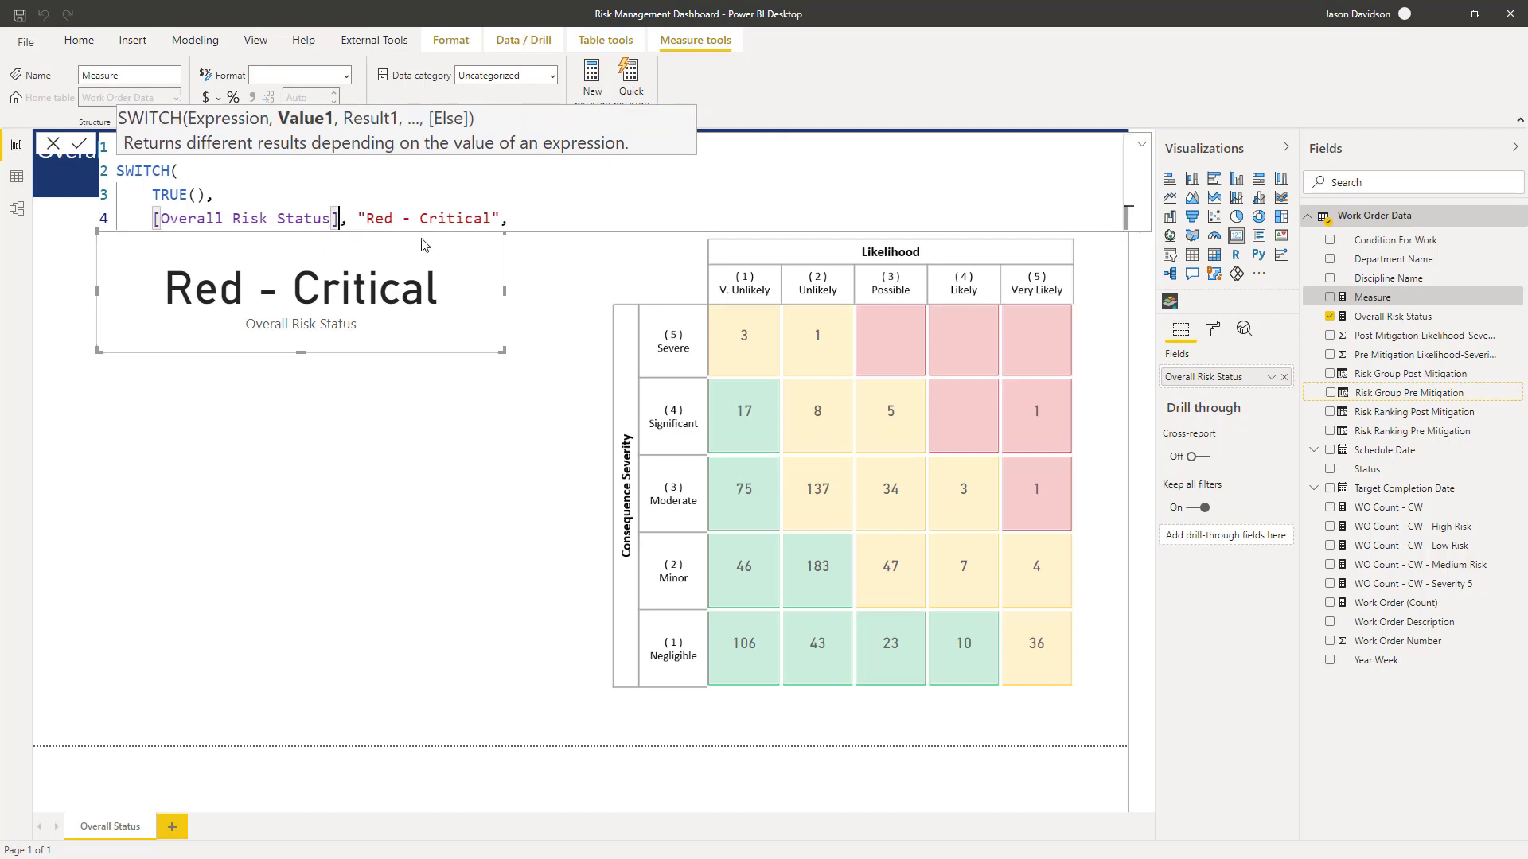
key(Delete)
text(=)
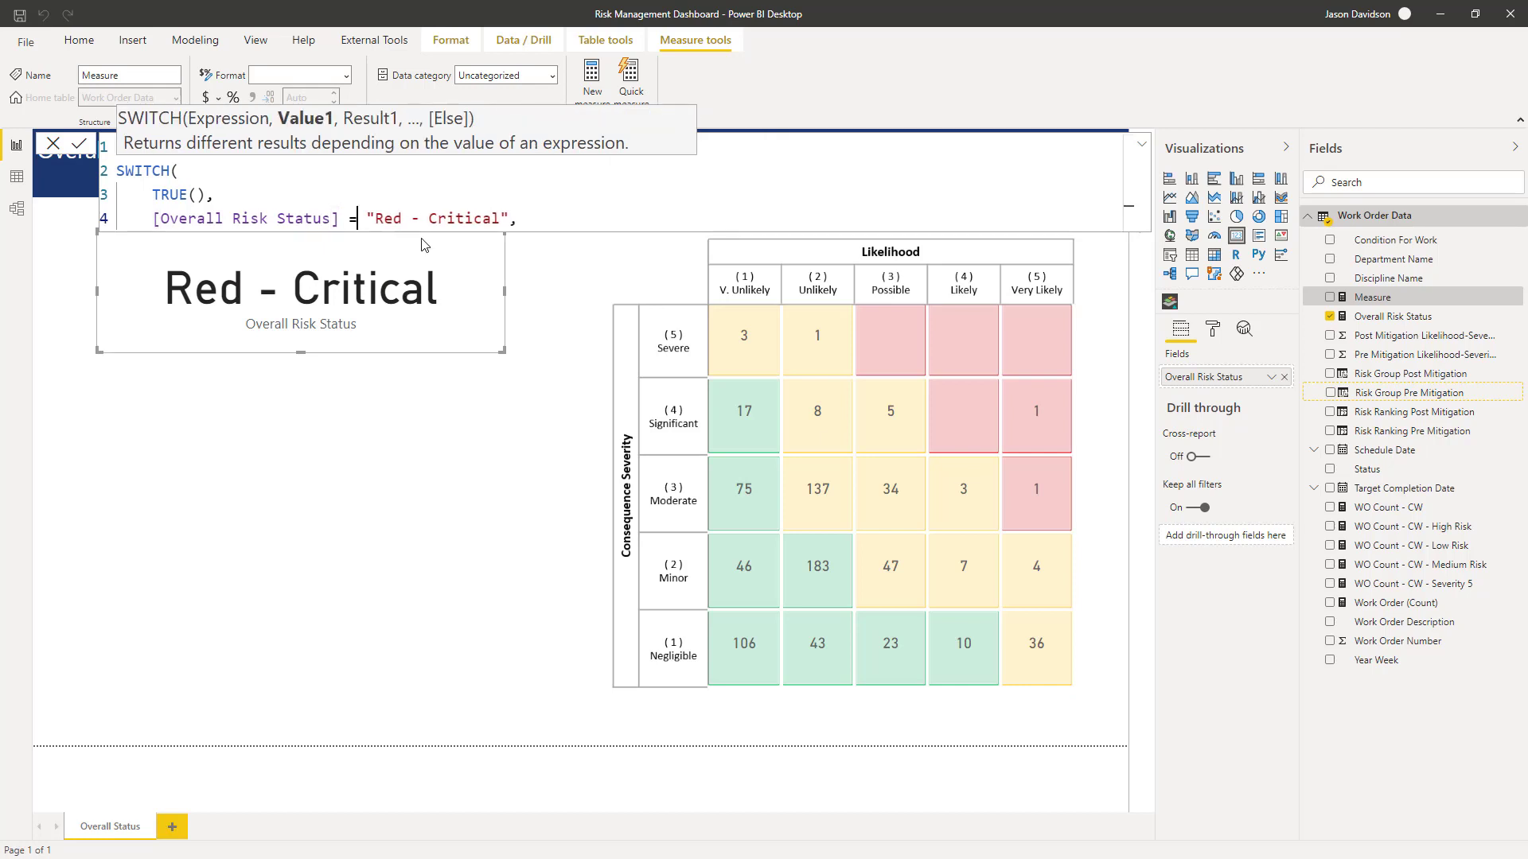
text( "Red - Critical",)
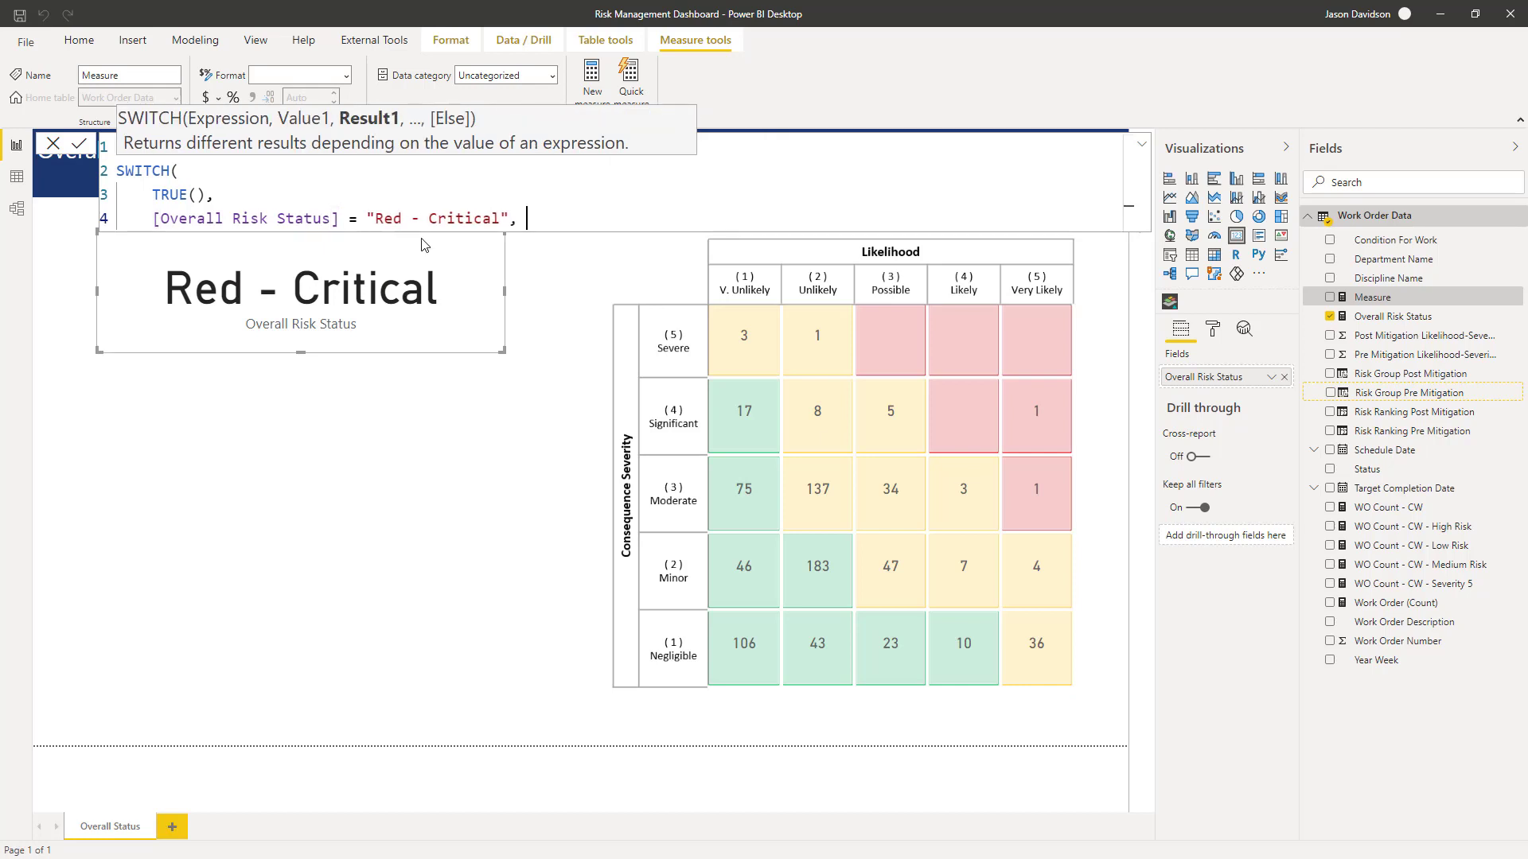
key(Escape)
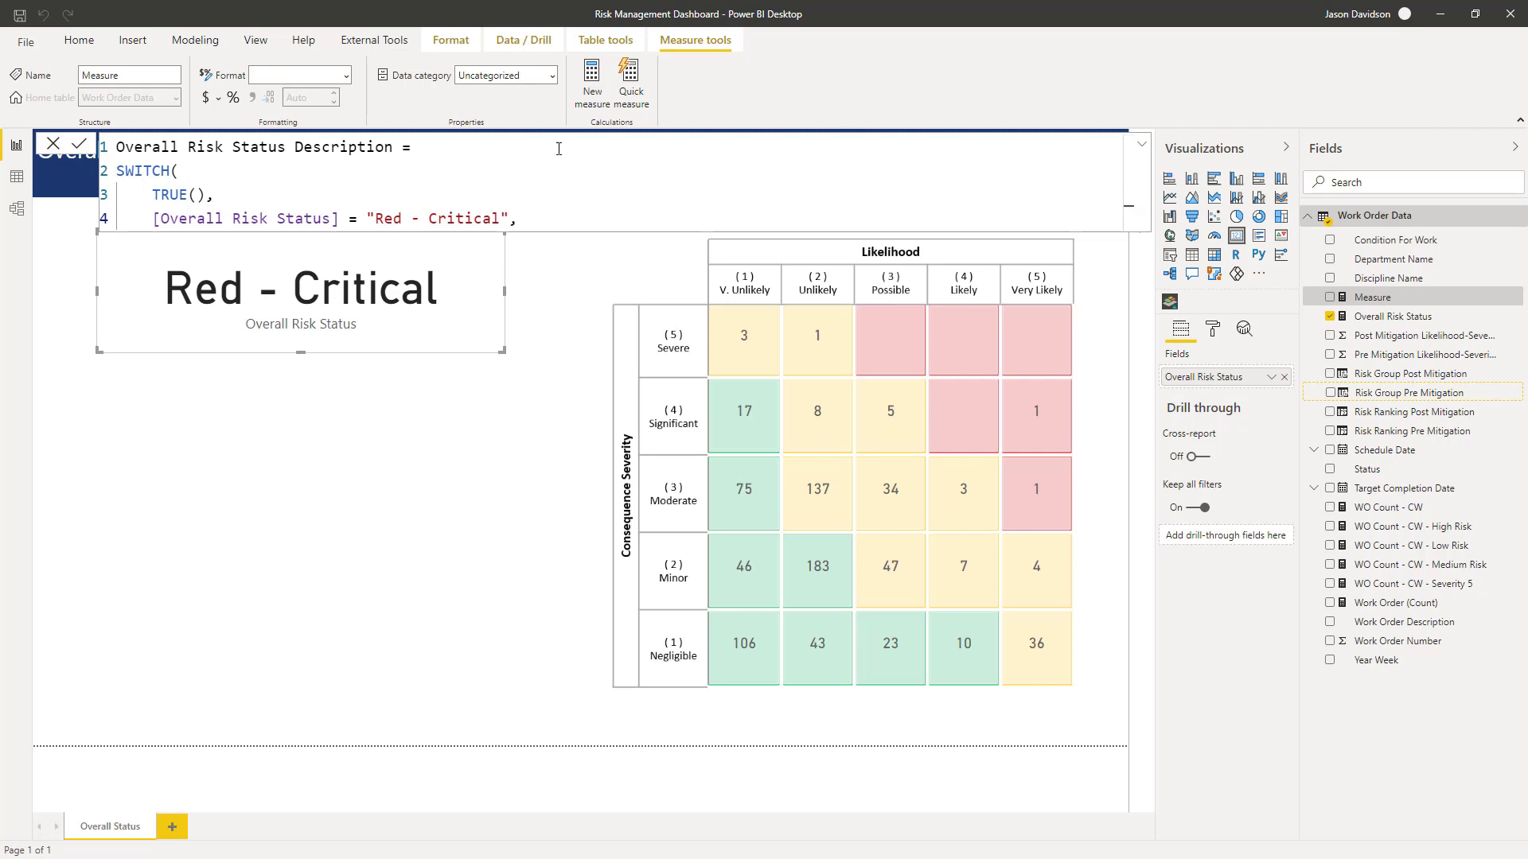
- Give it the result "High risk of high business impact failure" and start a new line
mouse_move(636, 243)
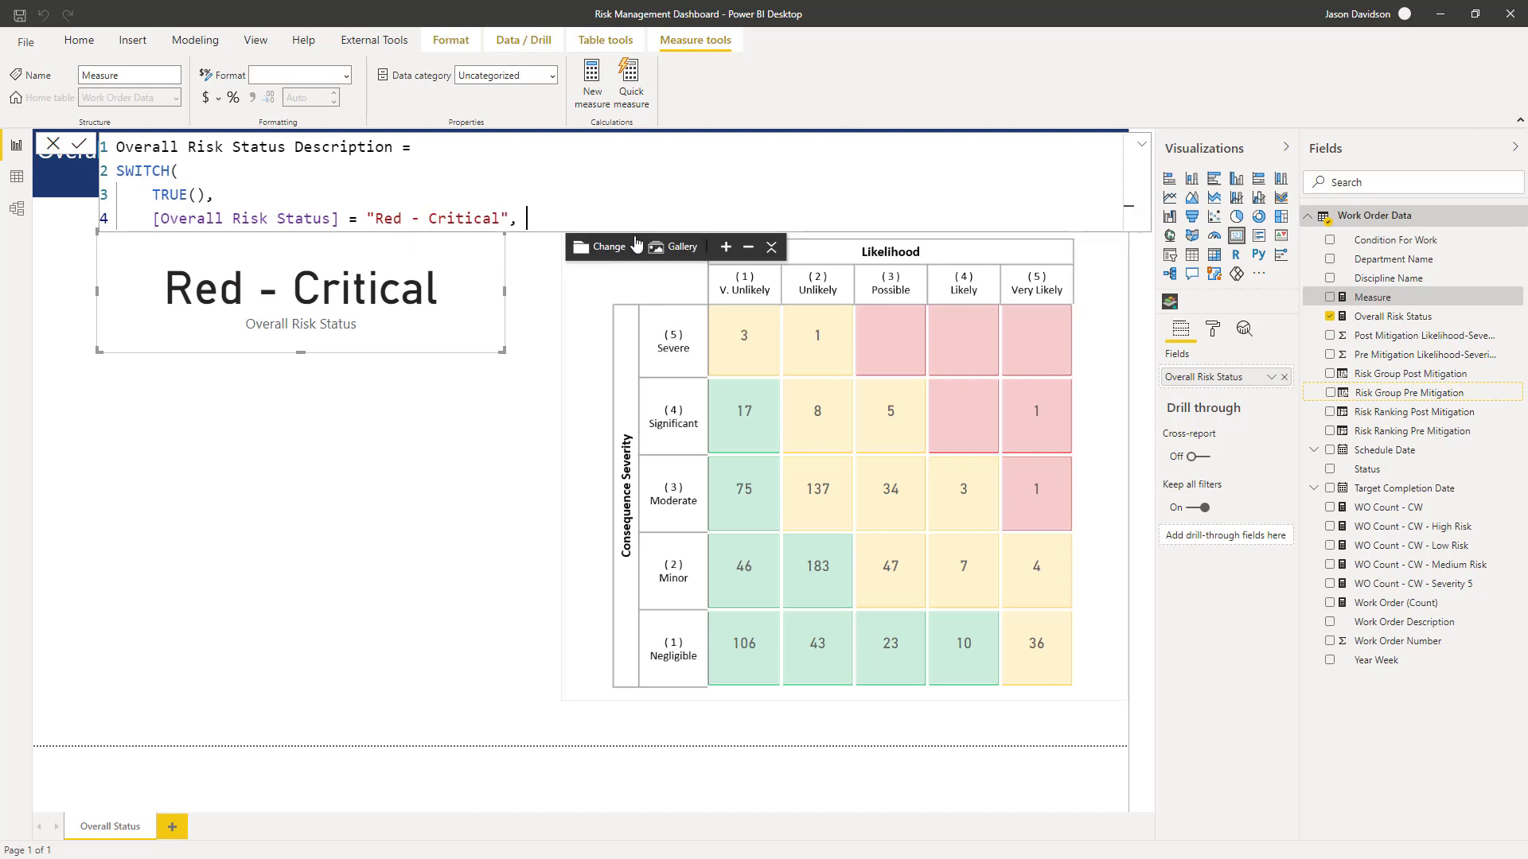
text(")
text("High risk of high business impact failure")
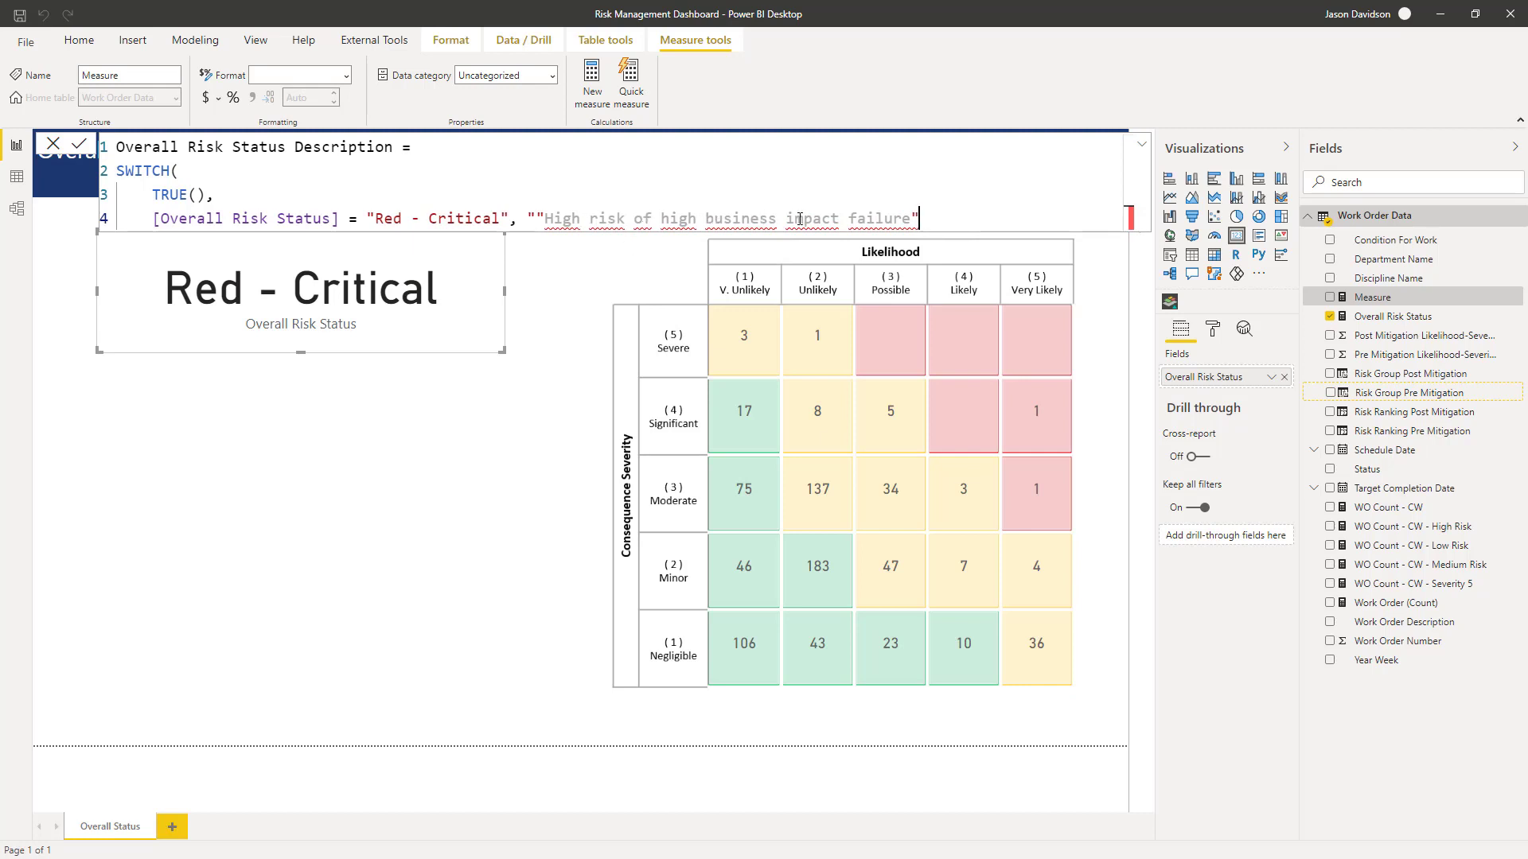
click(530, 219)
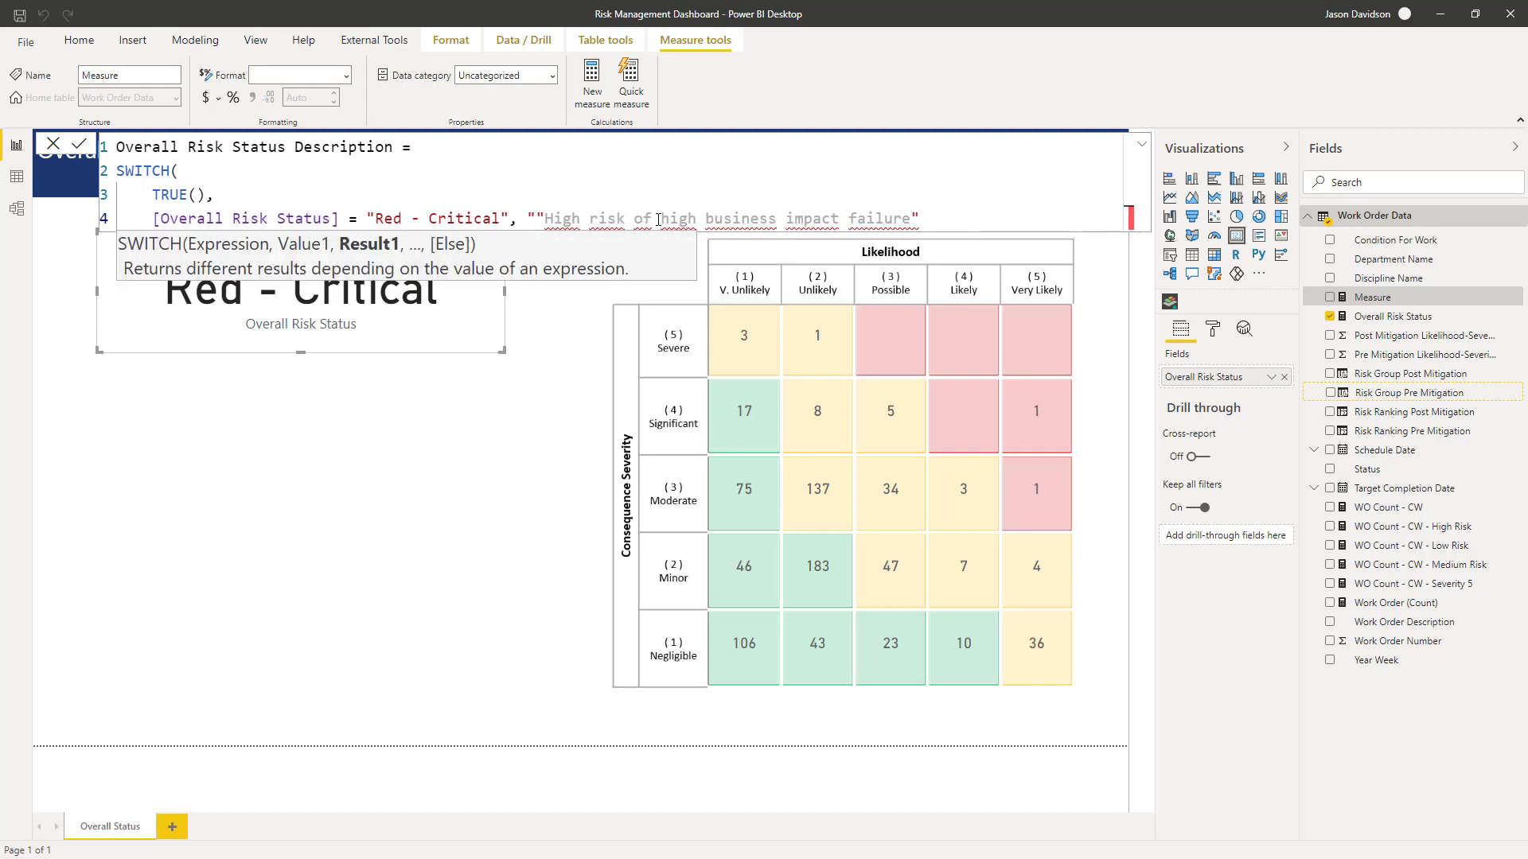
key(Delete)
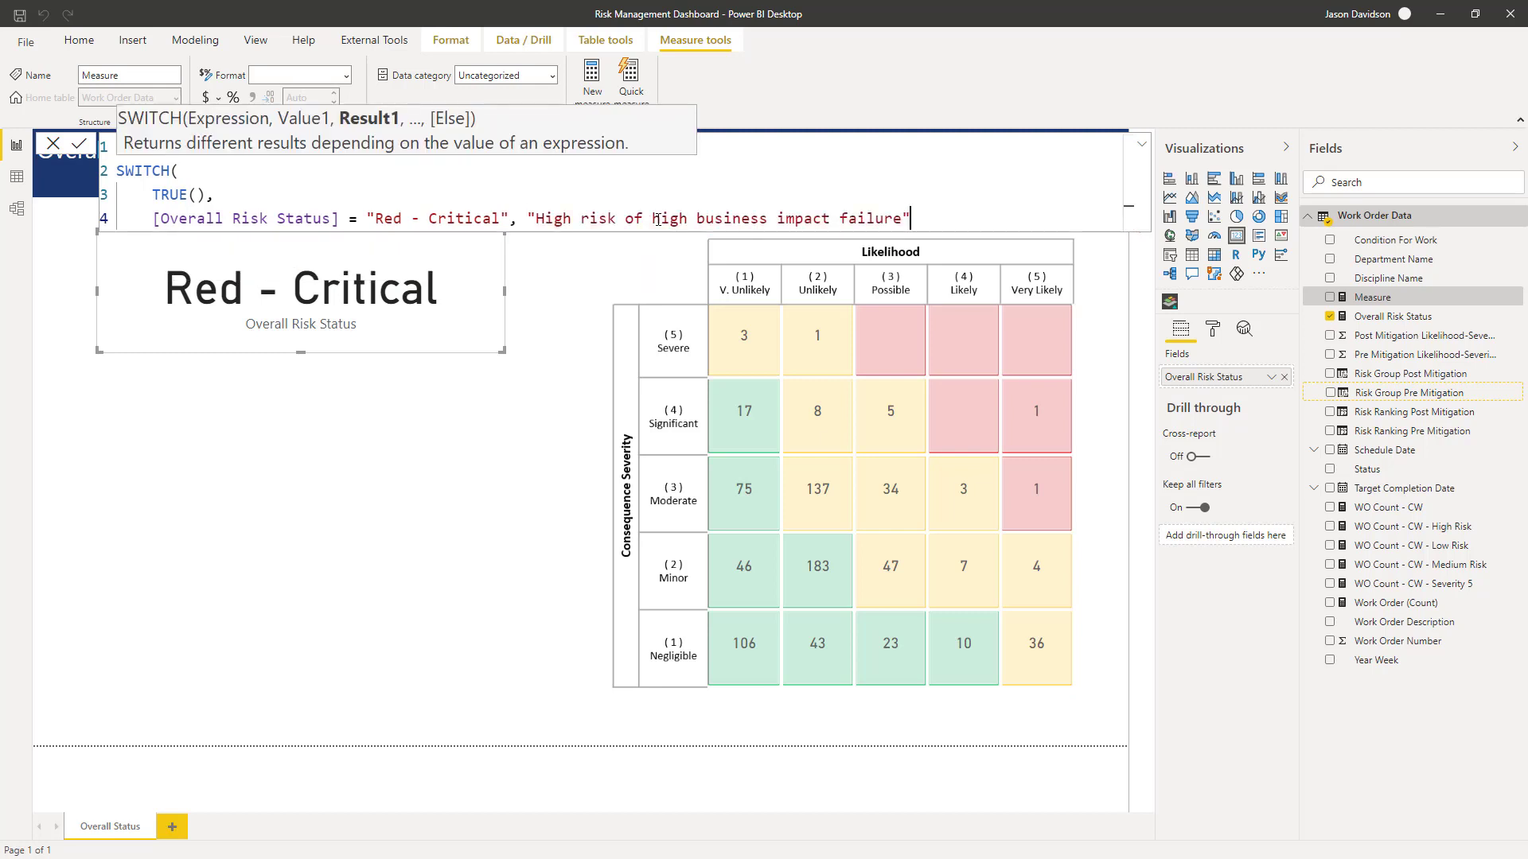
text(,)
key(Return)
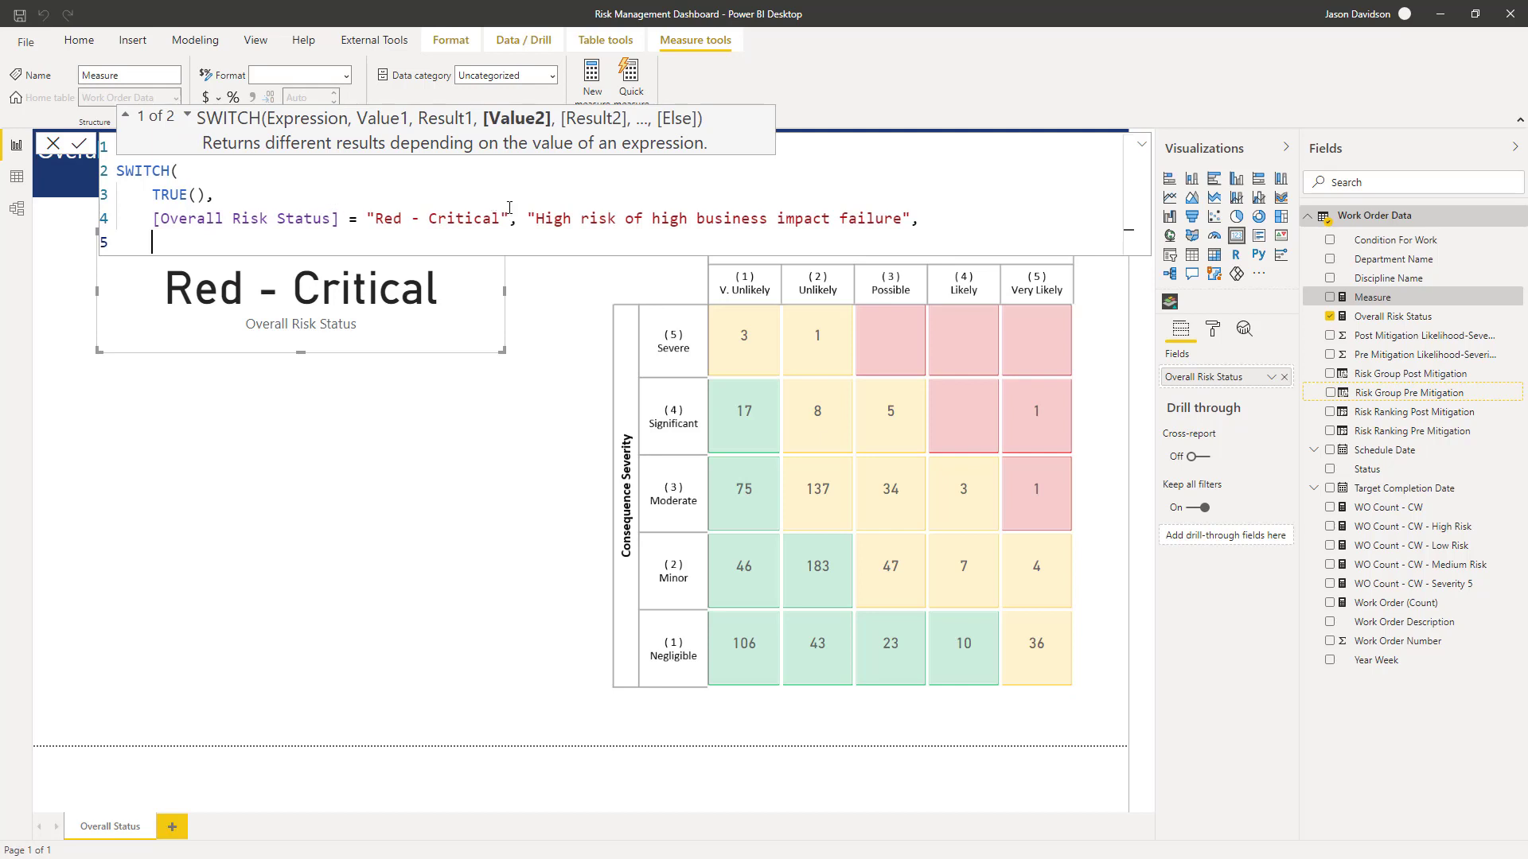
key(Escape)
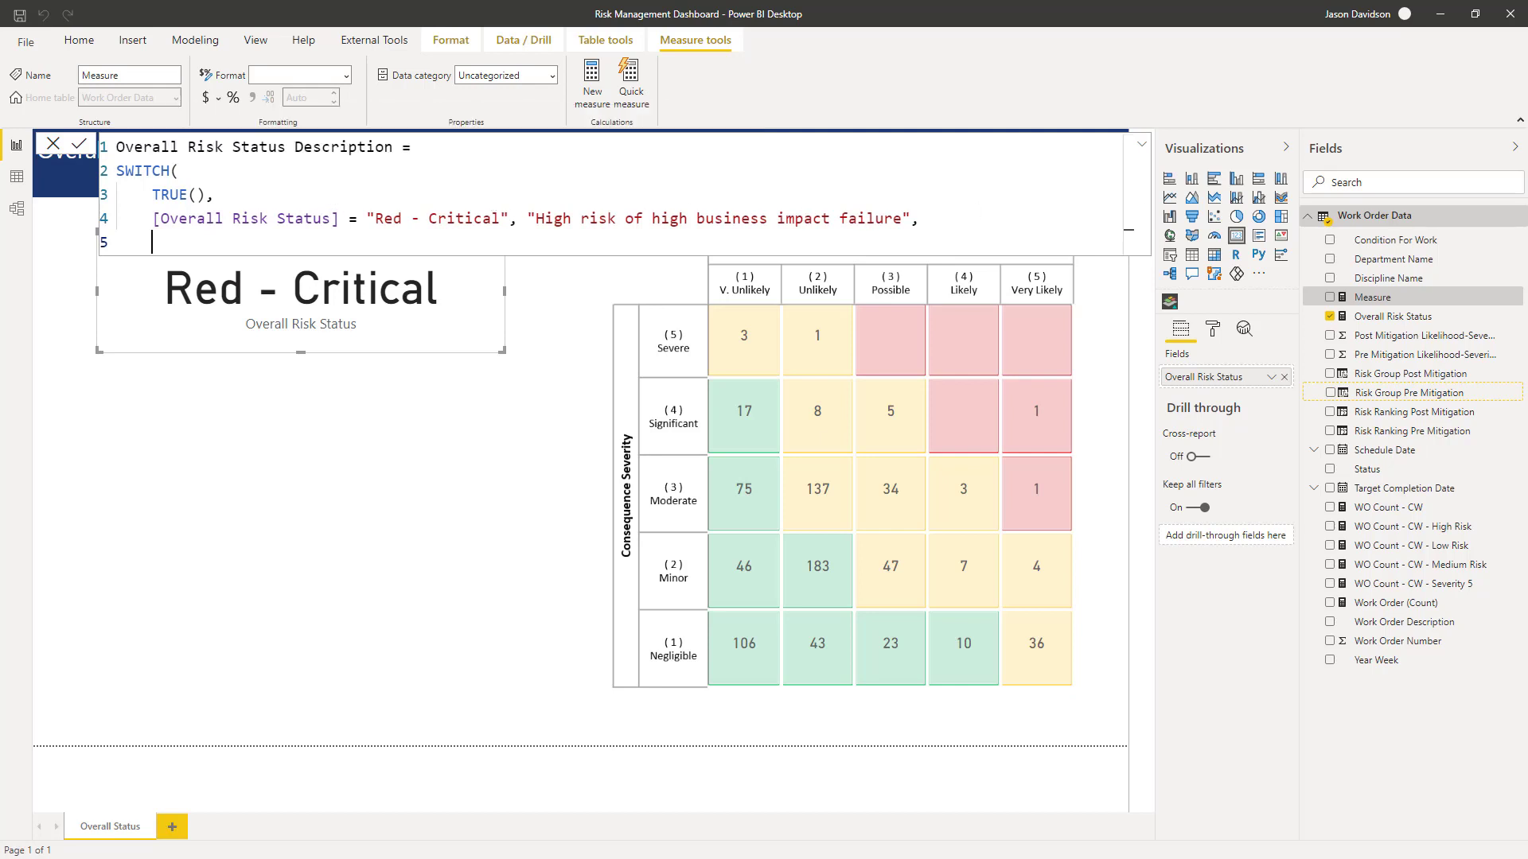
- Paste the Orange - Severe, Yellow - Substantial and Green - Low conditions with their descriptions, close the SWITCH, and commit
text([Overall Risk Status] = "Orange - Severe", "Possibility of high severity business impact failure",     [Overall Risk Status] = "Yellow - Substantial", "Possibility of medium severity business impact failure",     [Overall Risk Status] = "Green - Low", "Low risk of business impact failure")
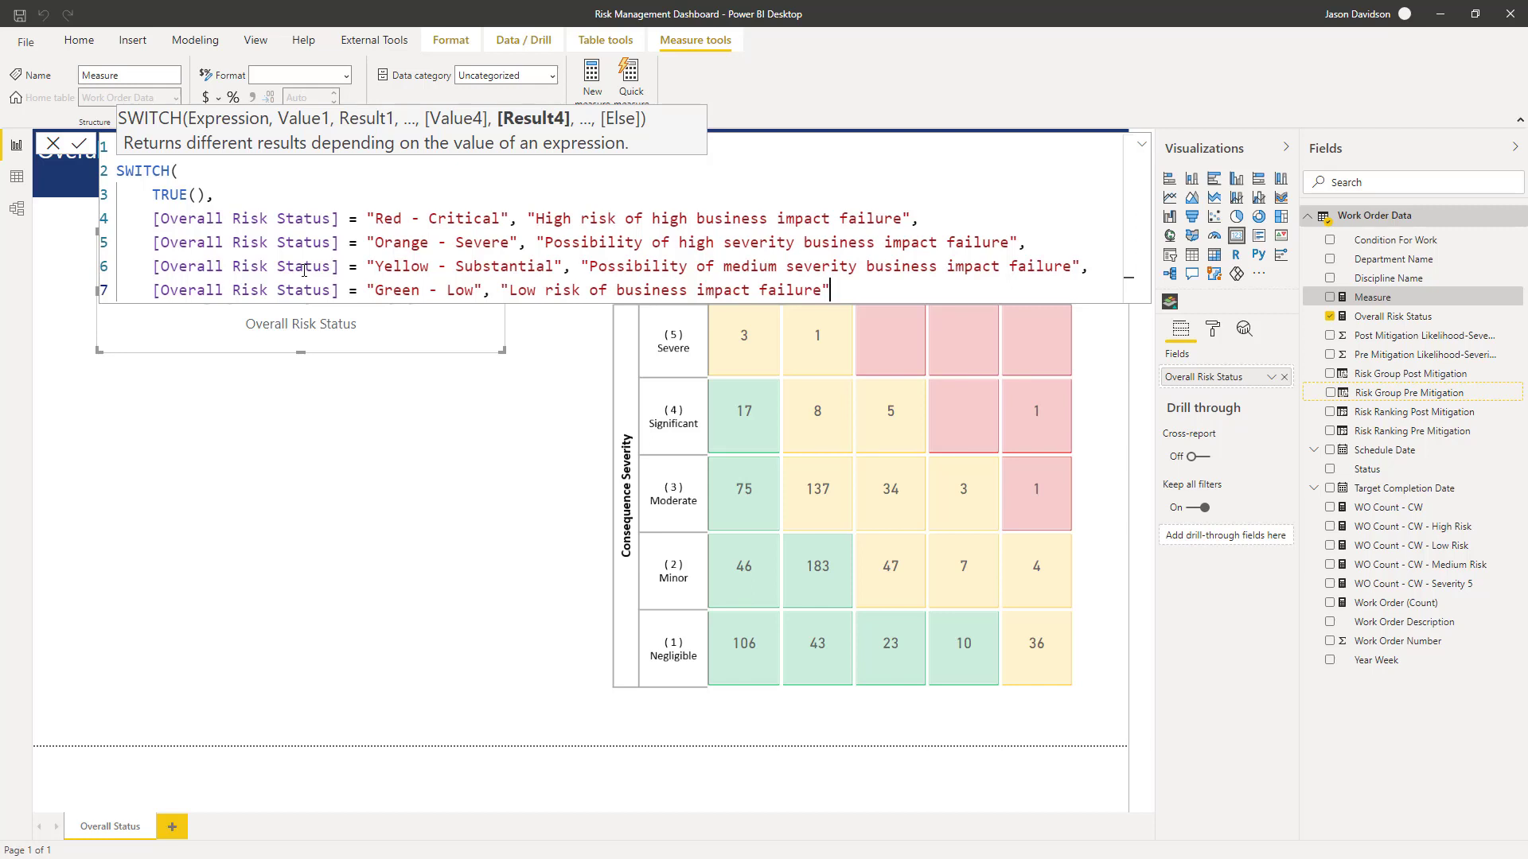
key(shift+Return)
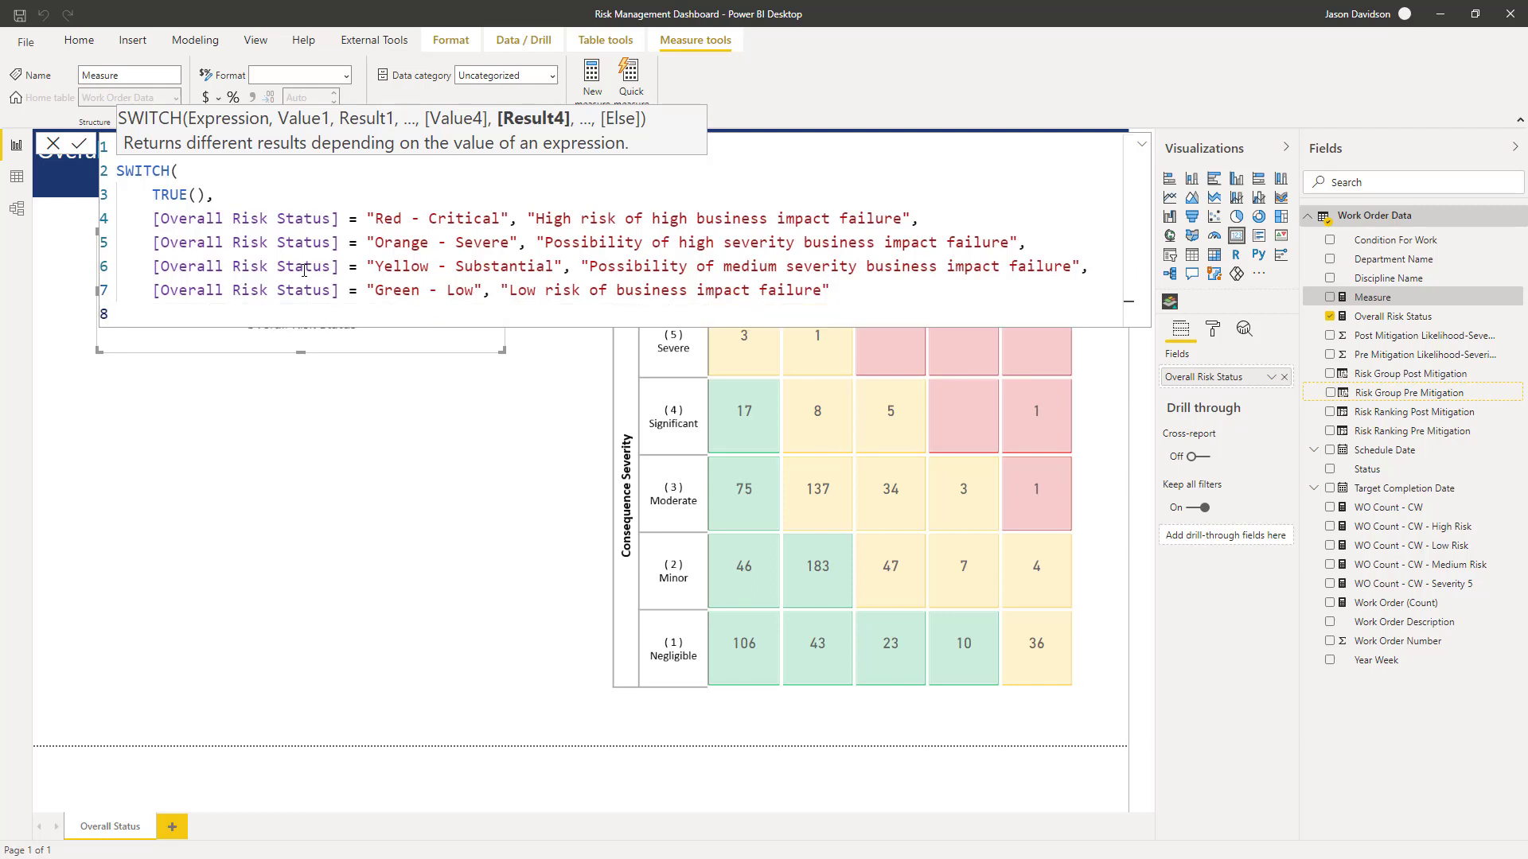
key(Escape)
text())
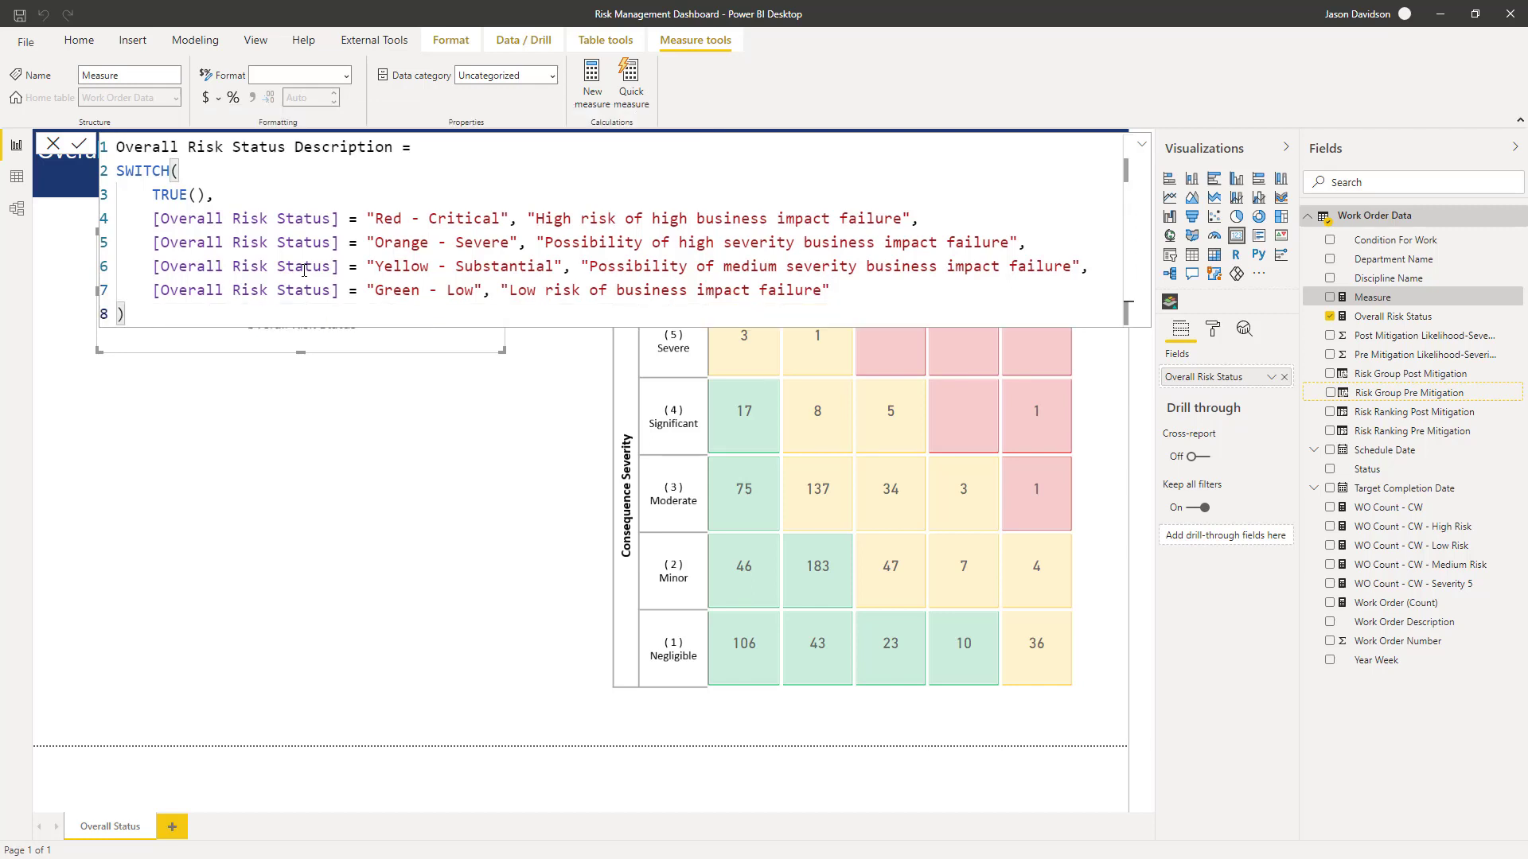
key(Return)
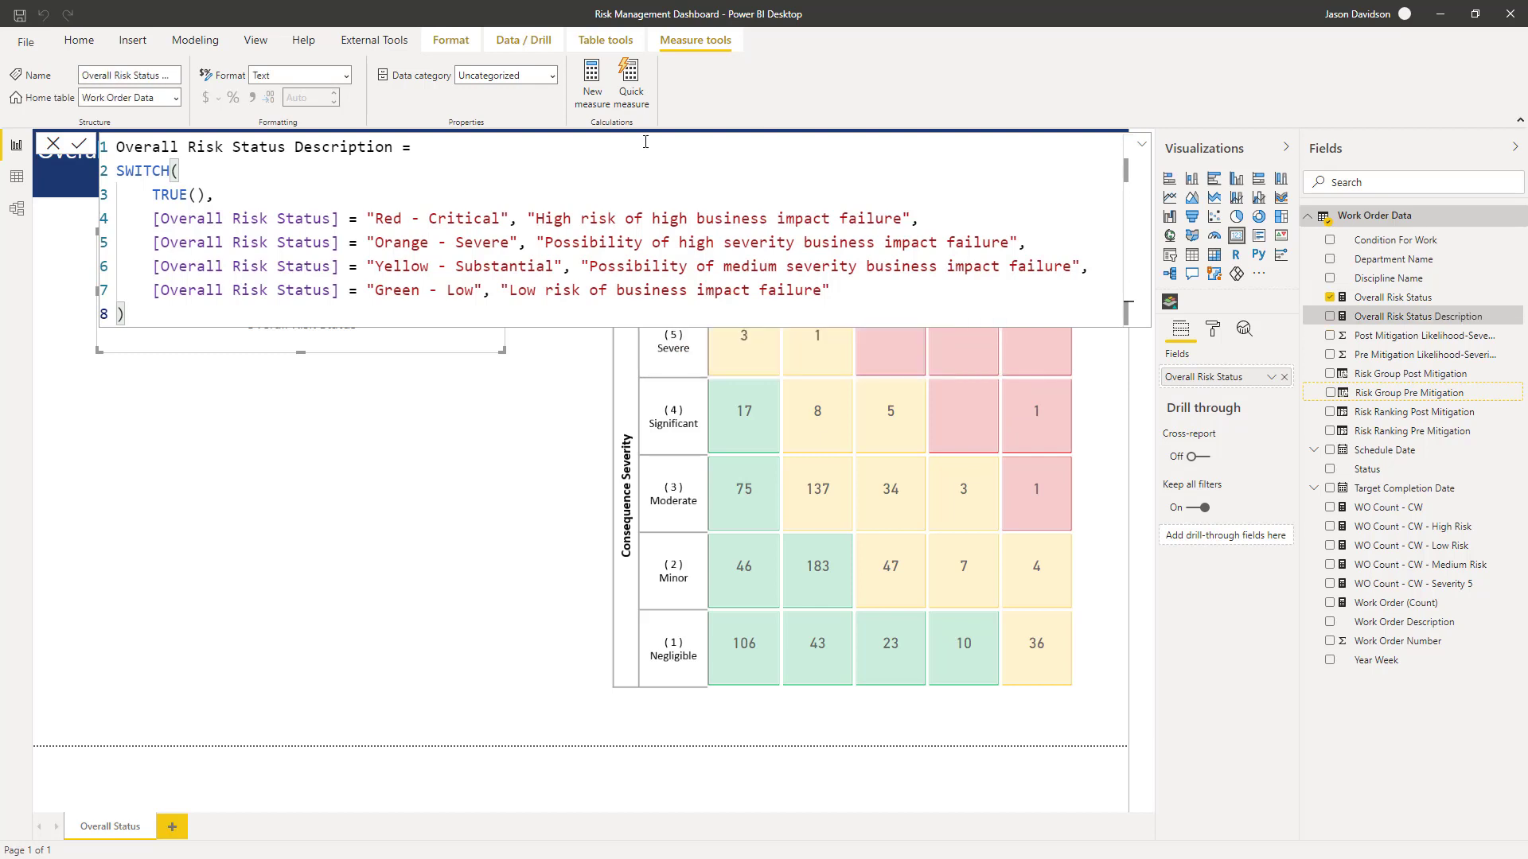
- Add a new card visual below the status card showing Overall Risk Status Description and reduce its height
click(1143, 150)
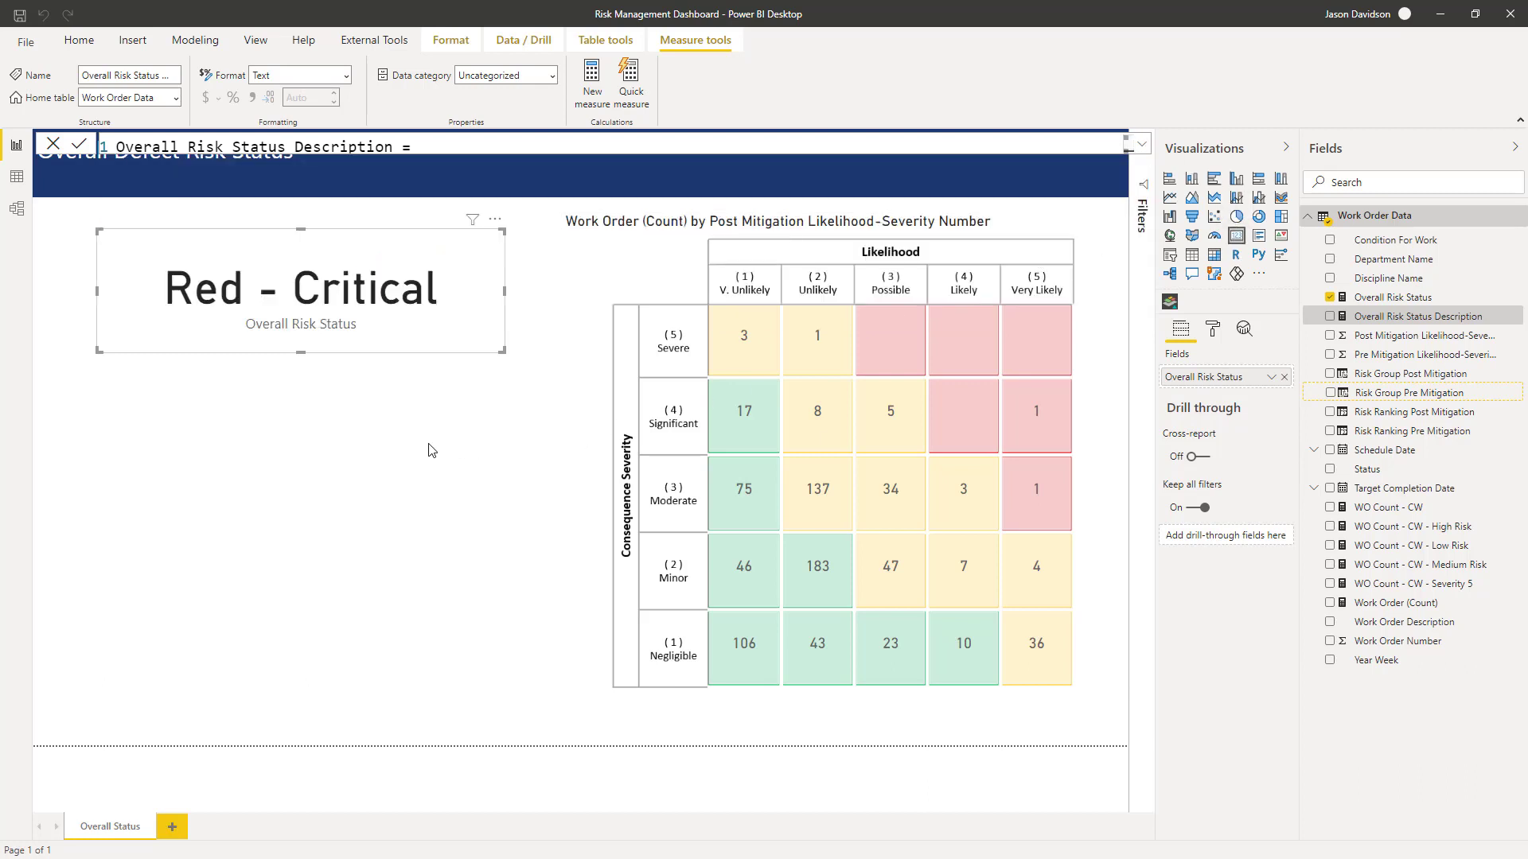
click(1242, 239)
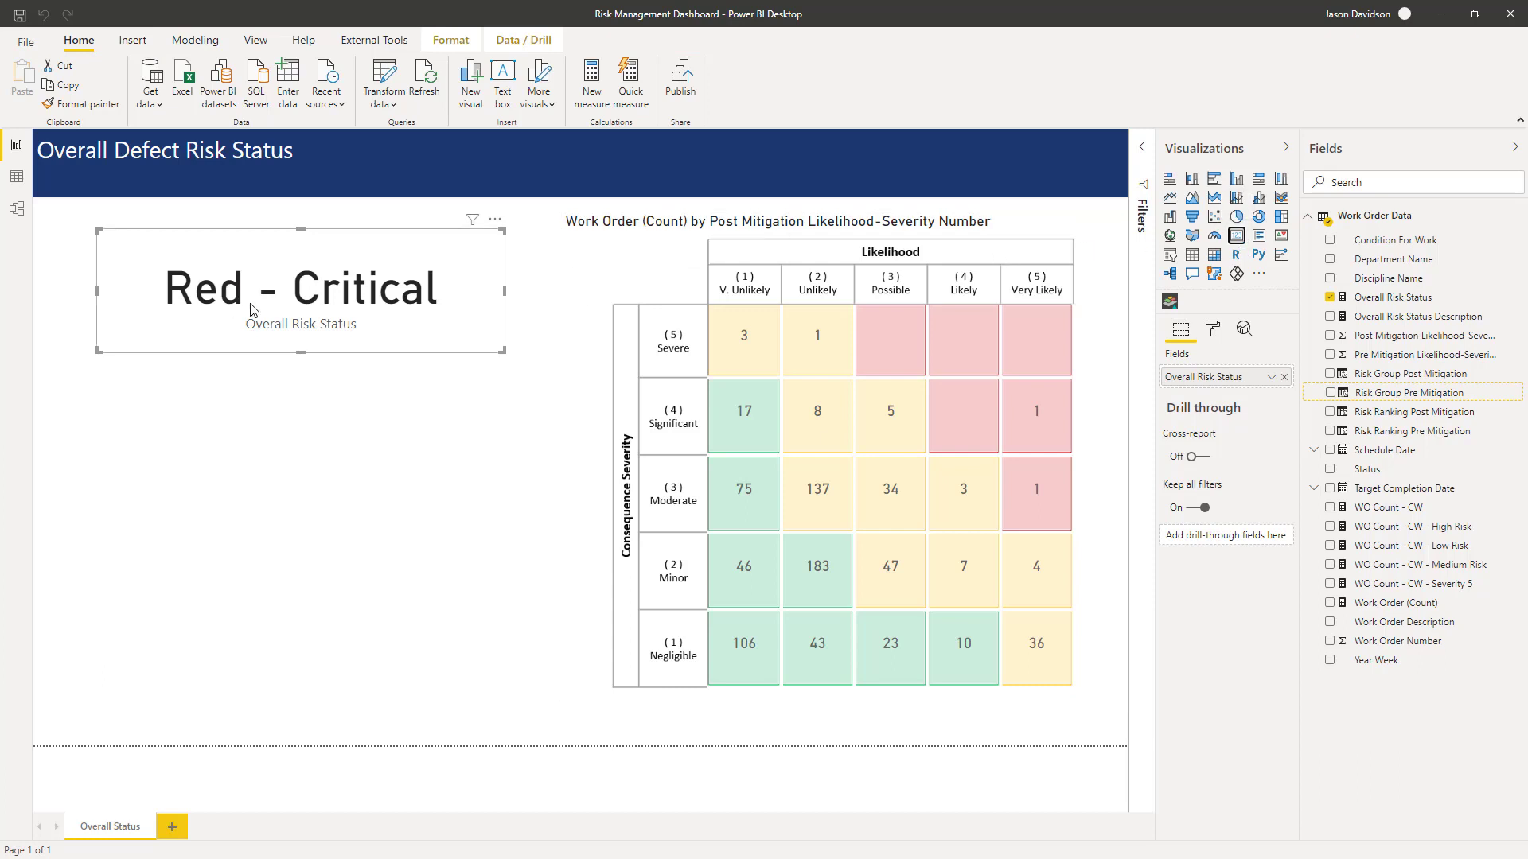
click(309, 384)
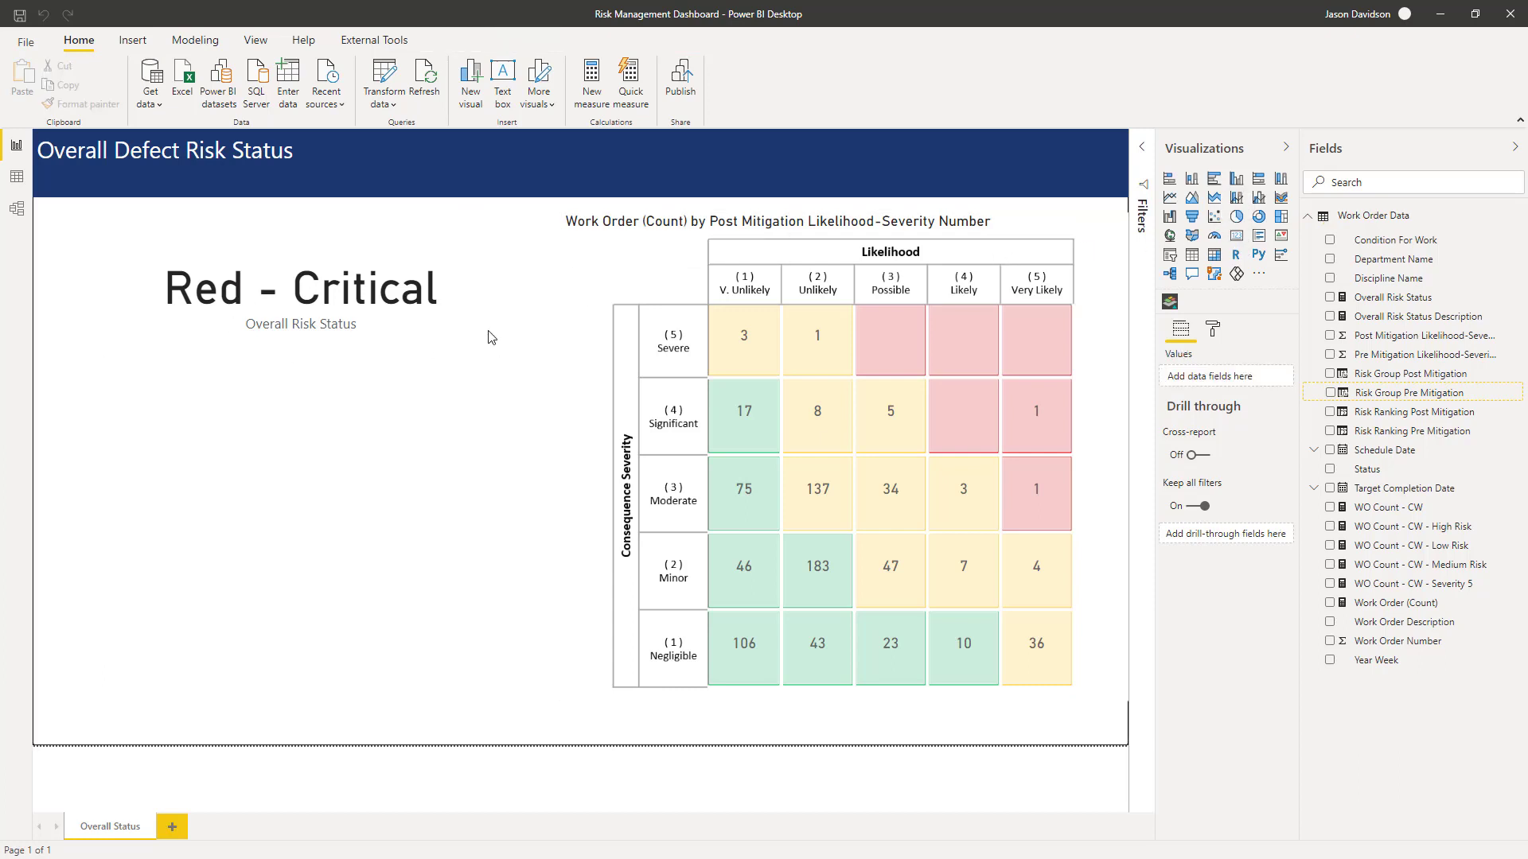
click(1237, 237)
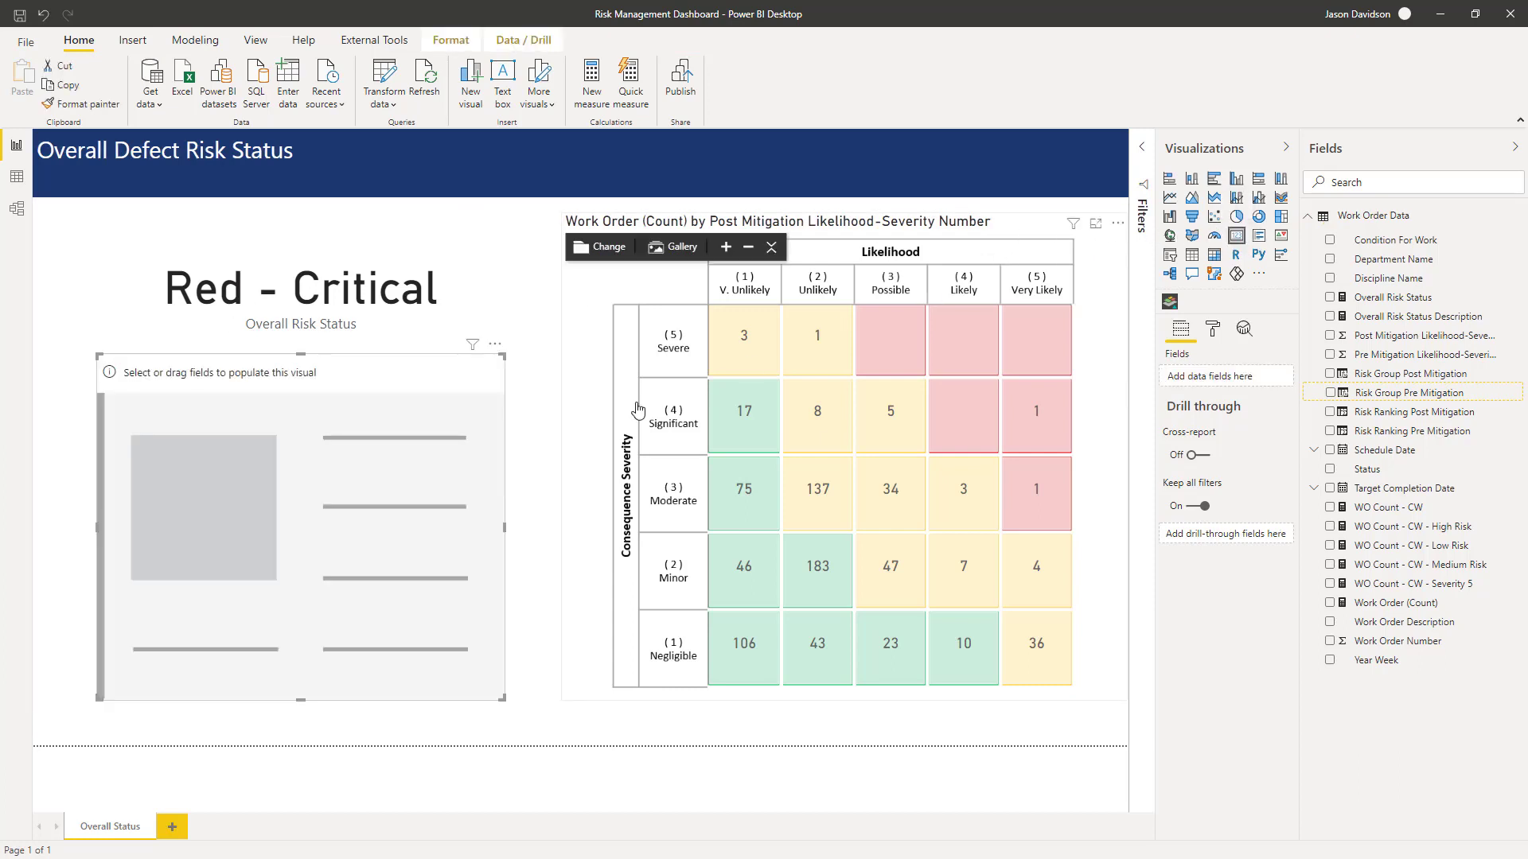
drag(1353, 317, 247, 493)
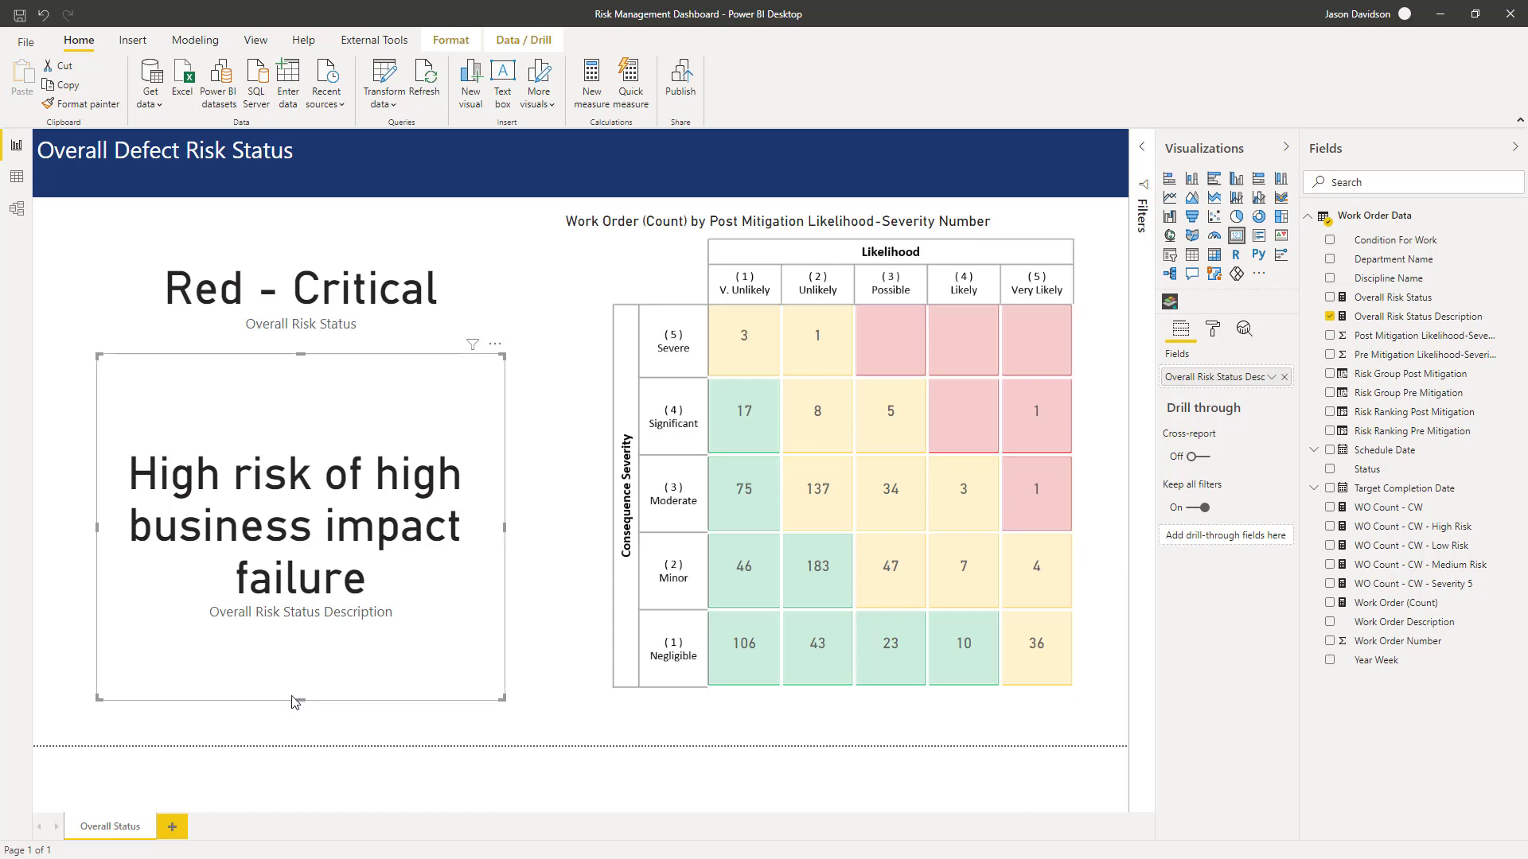
drag(308, 703, 291, 546)
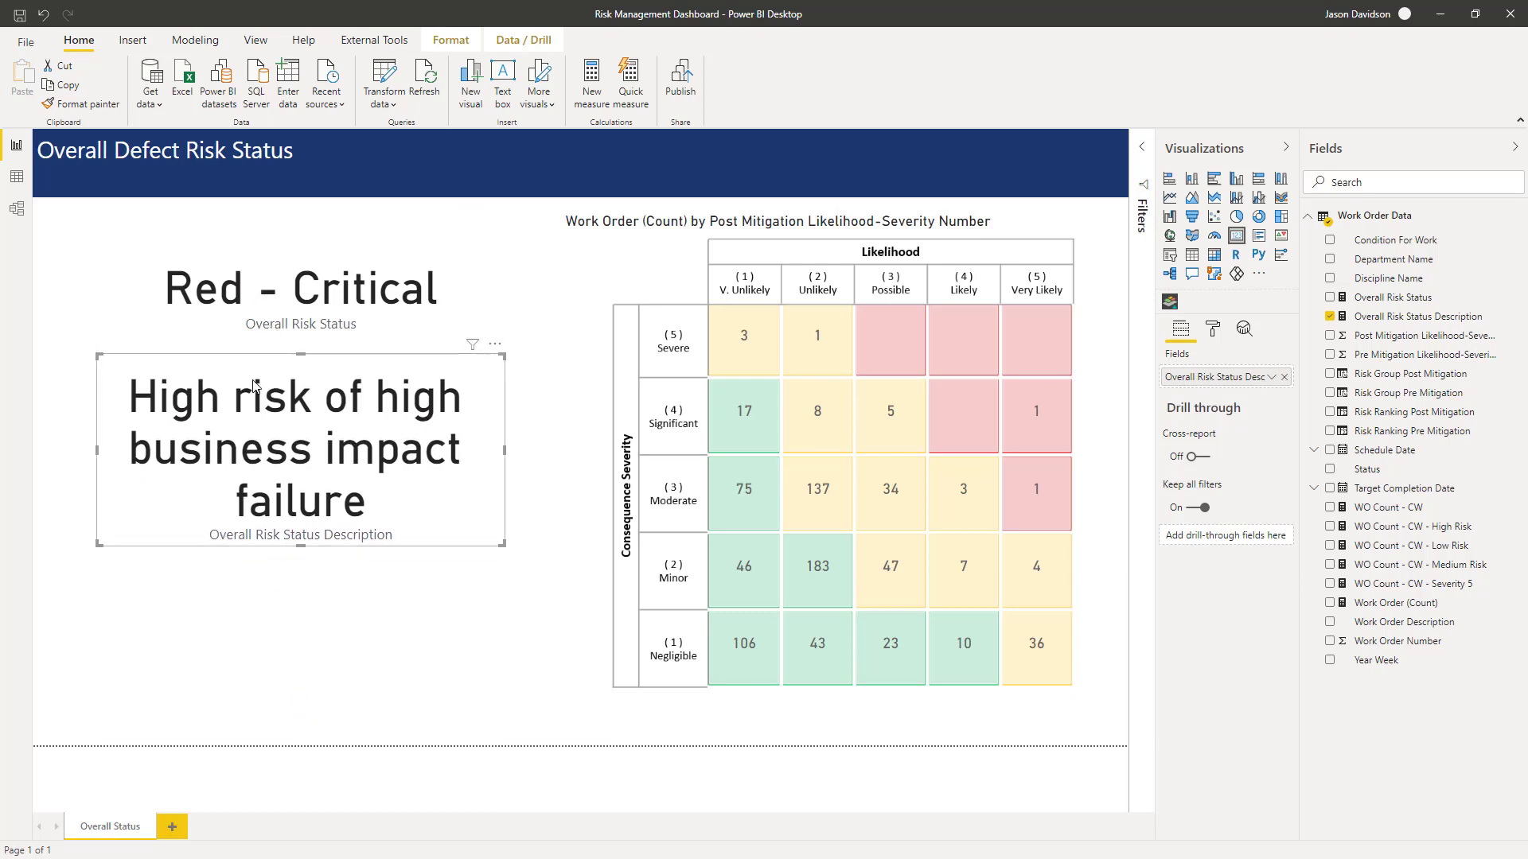